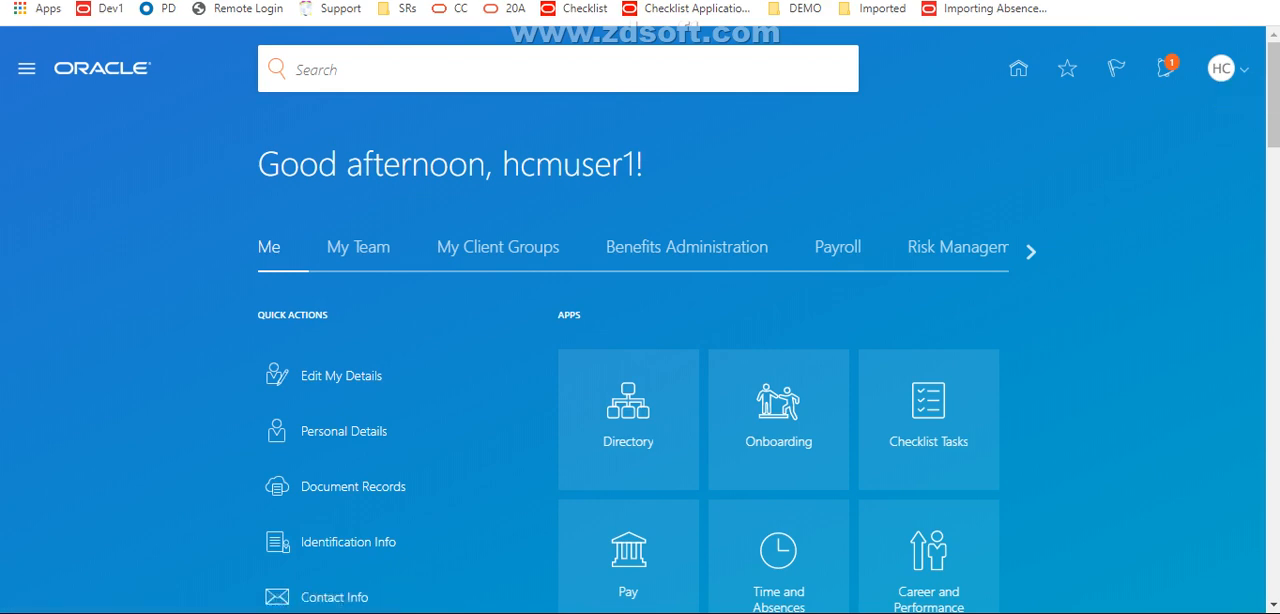
# Start editing pages, go through the sandbox activation prompt to inspect the Manage Sandboxes dialog, and close it
pyautogui.click(1222, 68)
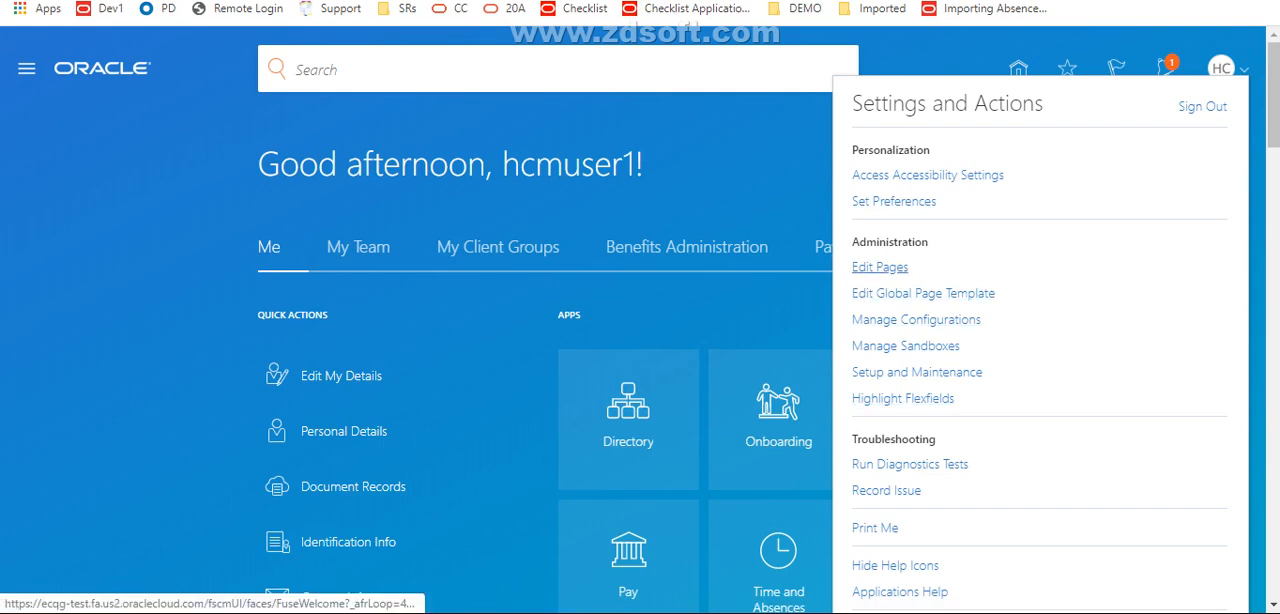
pyautogui.click(880, 267)
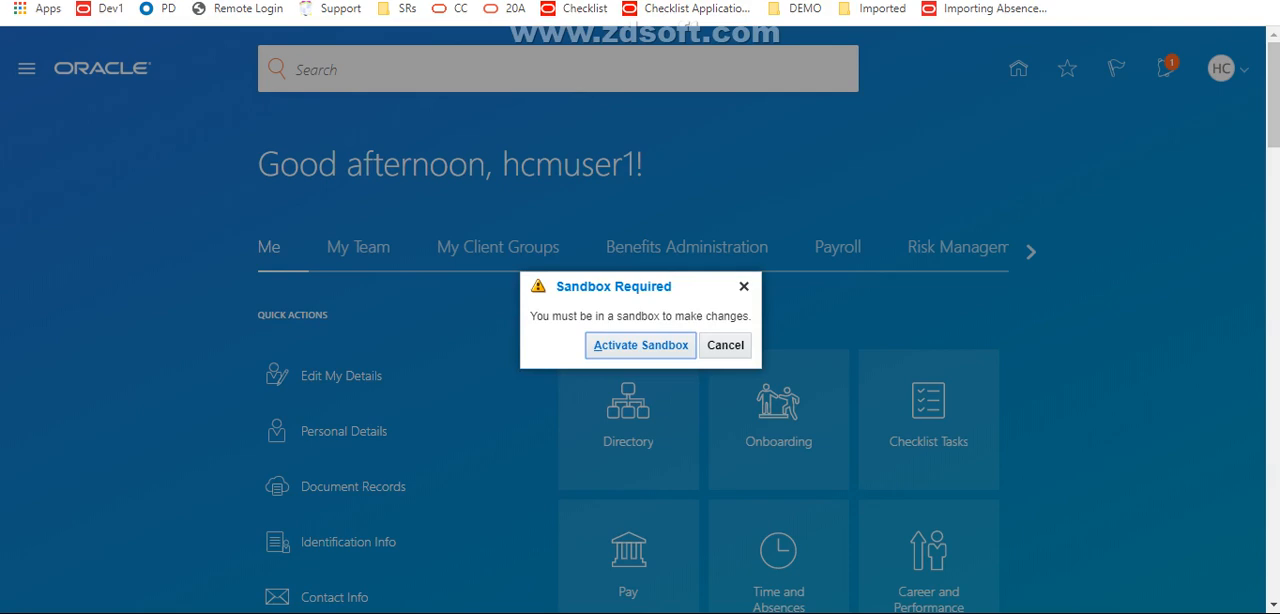
pyautogui.click(640, 345)
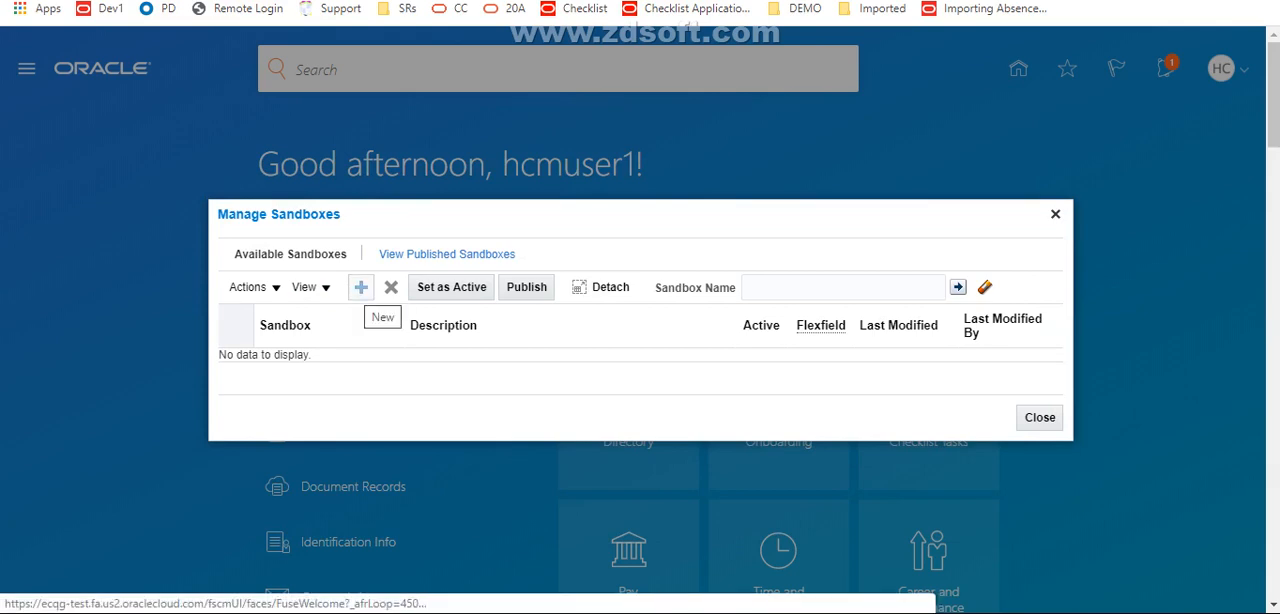
pyautogui.click(361, 288)
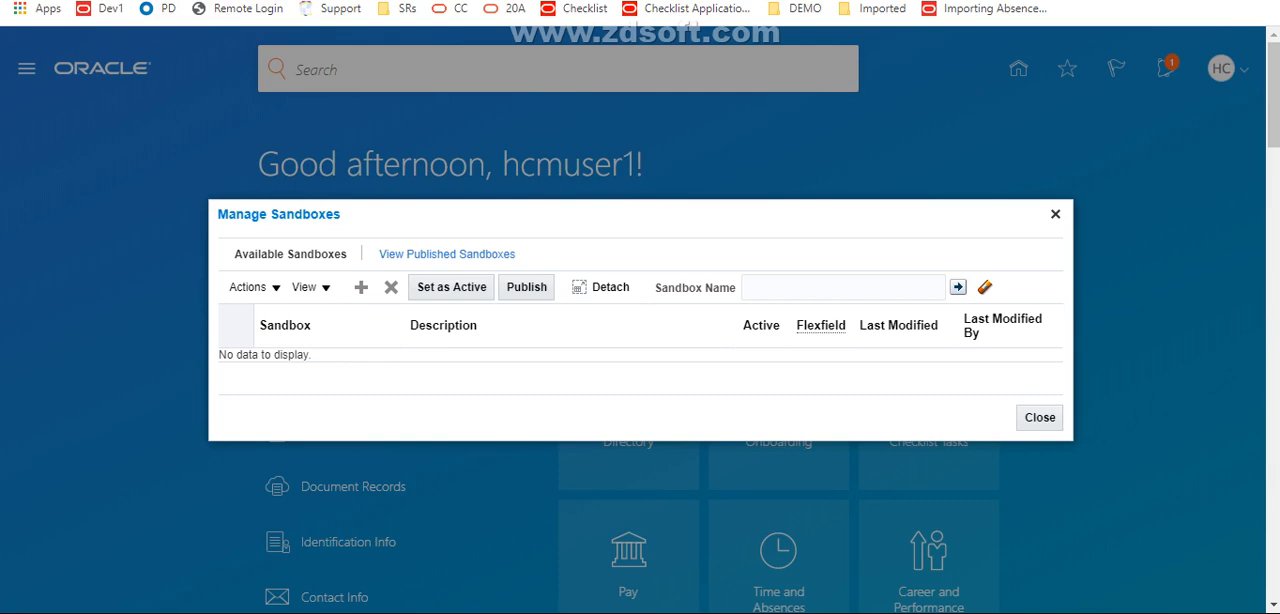
pyautogui.press('Escape')
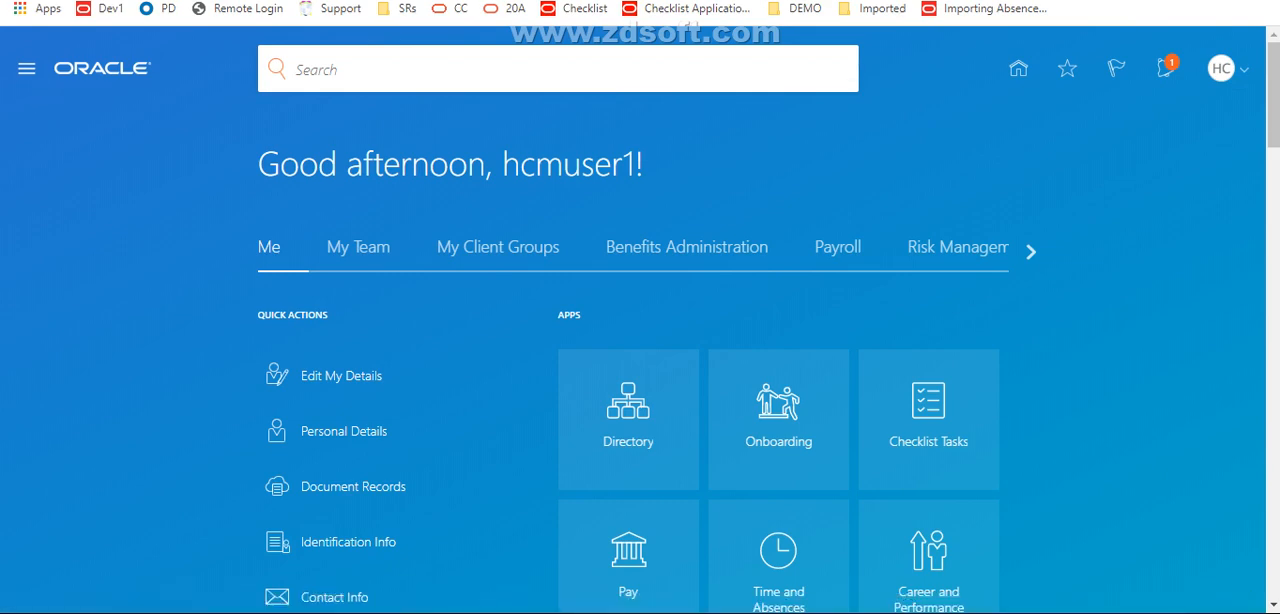
# Go to the Offerings page in the My Enterprise group
pyautogui.click(27, 69)
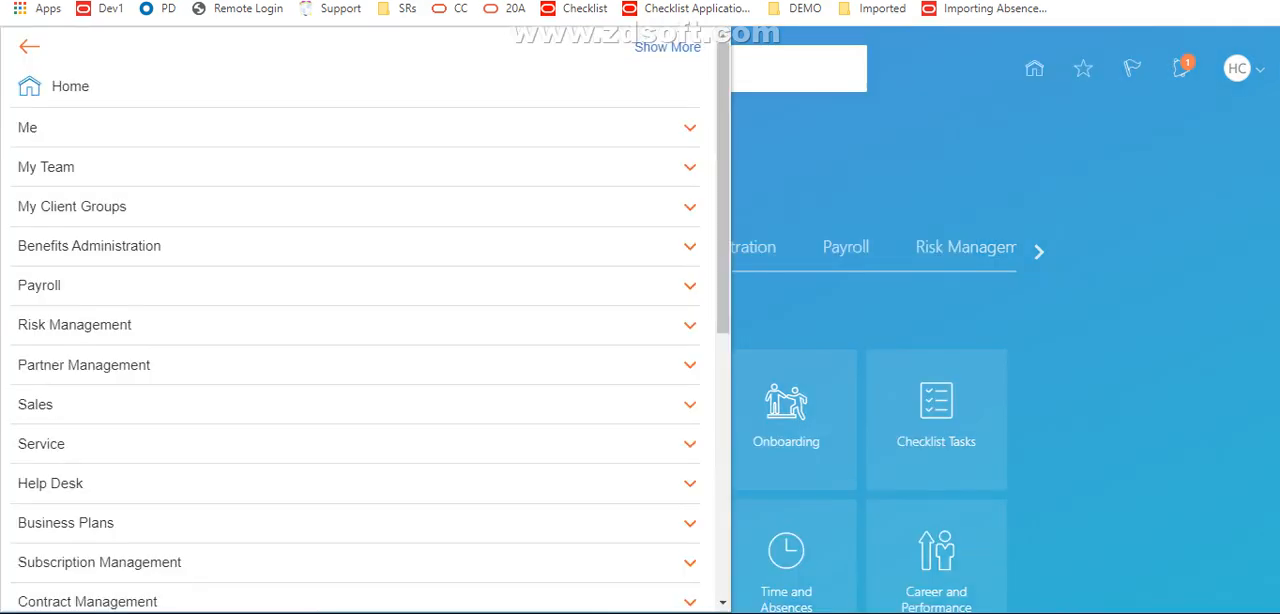
pyautogui.scroll(-5, 360, 330)
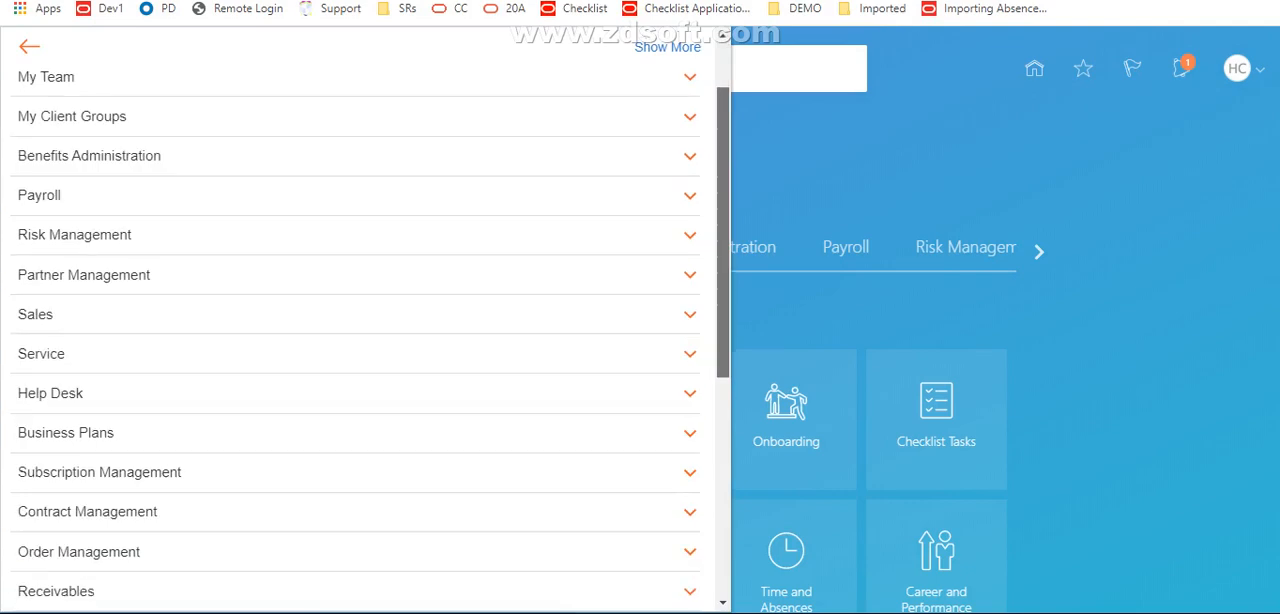
pyautogui.scroll(-1, 360, 330)
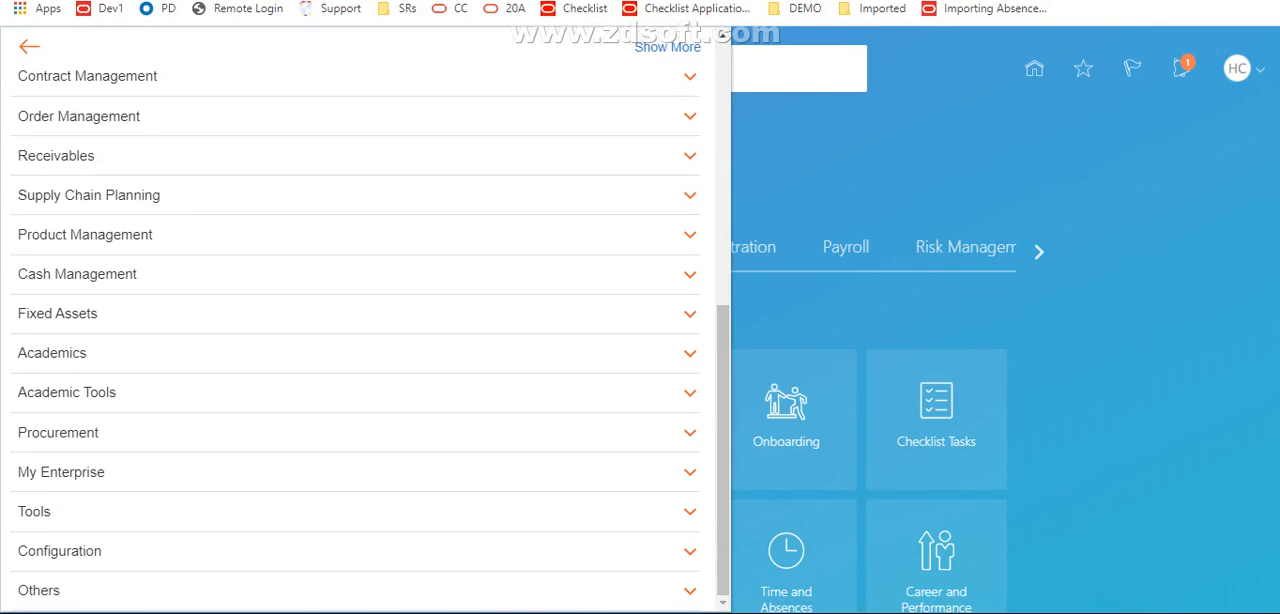
pyautogui.click(61, 472)
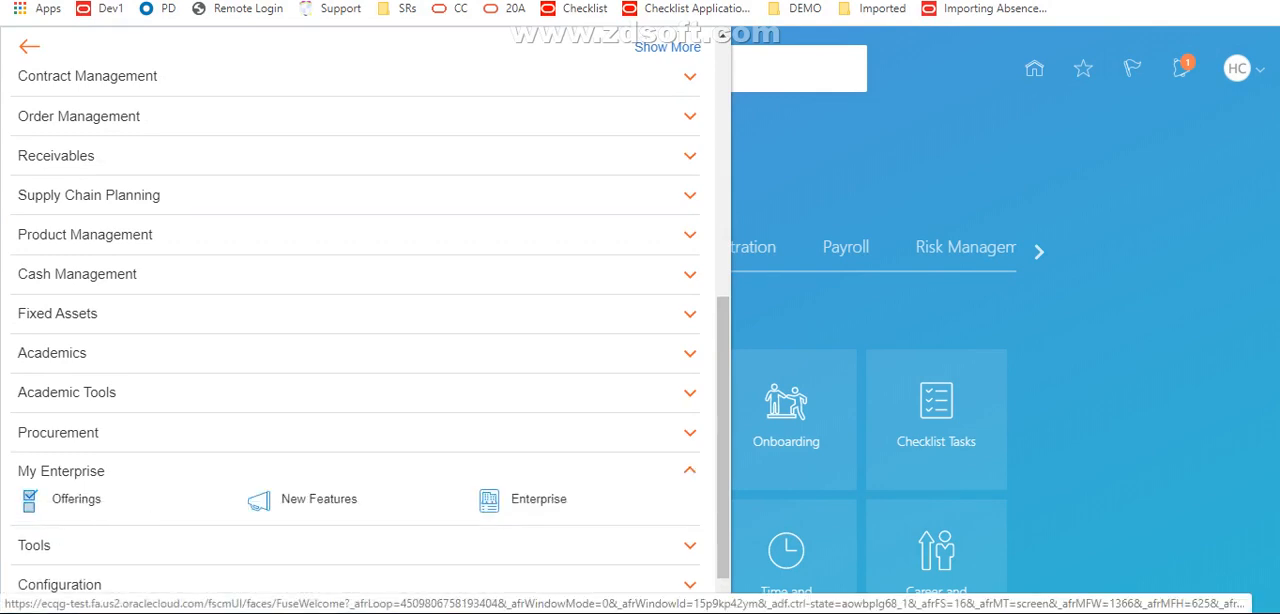
pyautogui.click(76, 499)
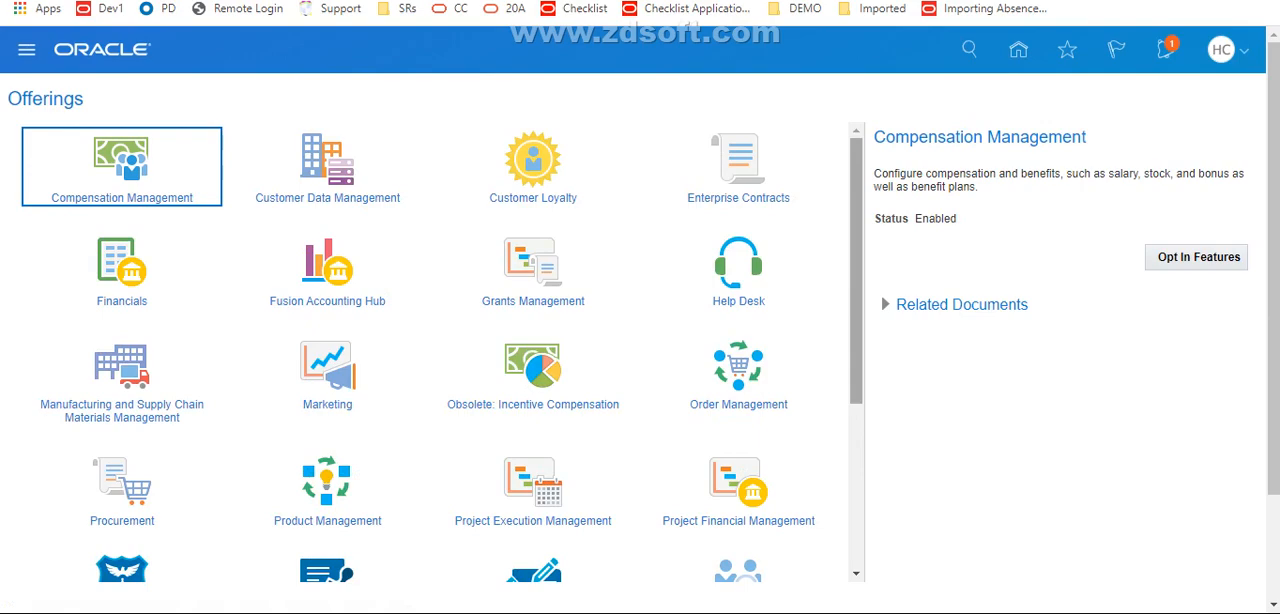
# Select the Workforce Deployment offering and open its opt-in features
pyautogui.scroll(-3, 442, 352)
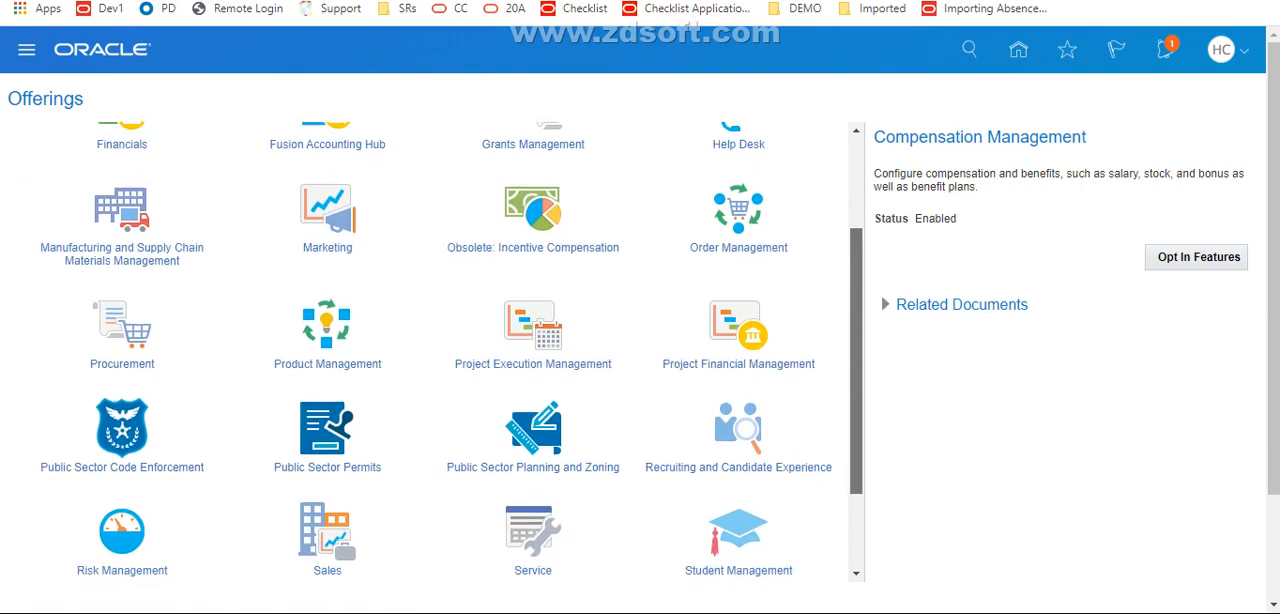
pyautogui.scroll(-2, 442, 352)
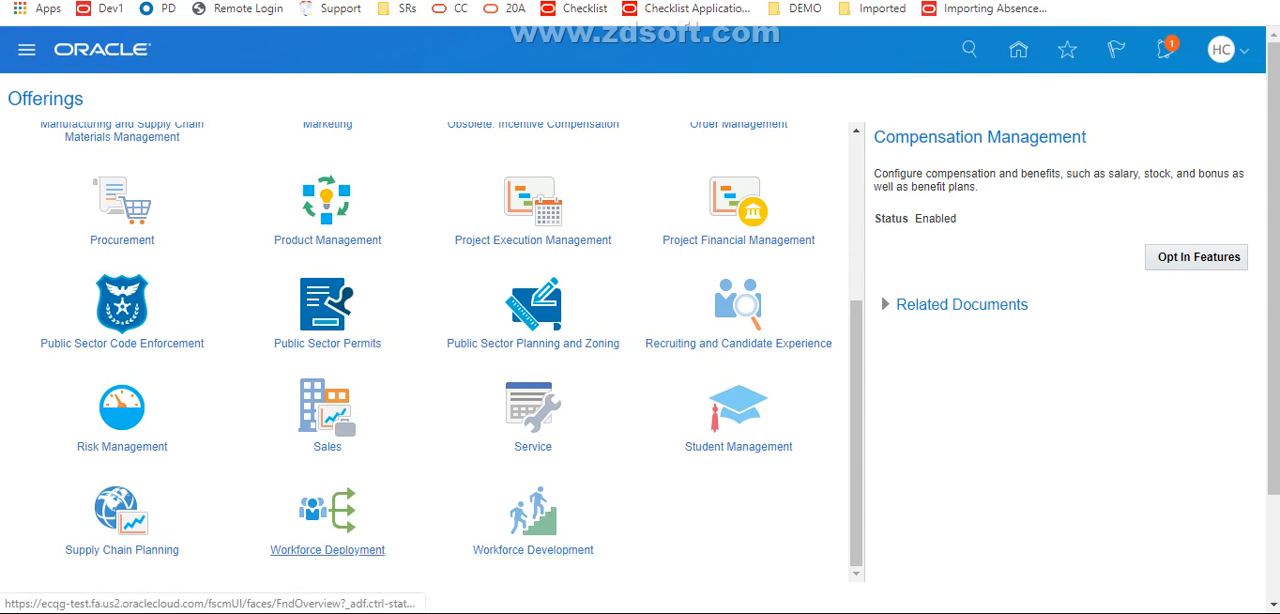
pyautogui.click(327, 550)
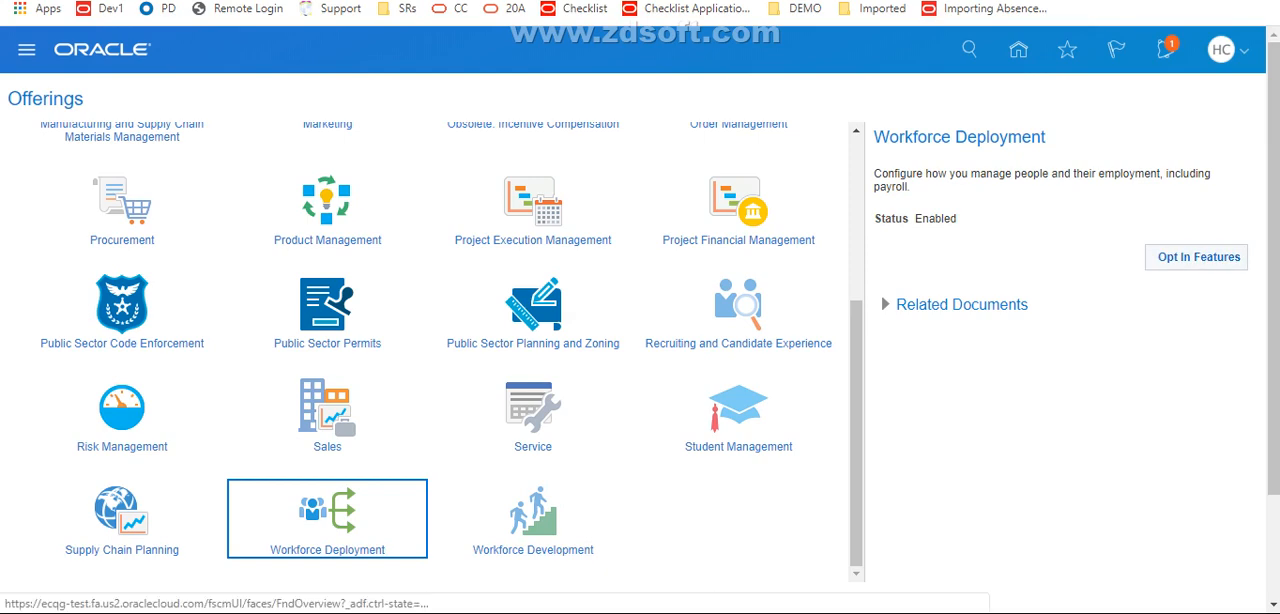
pyautogui.click(1196, 257)
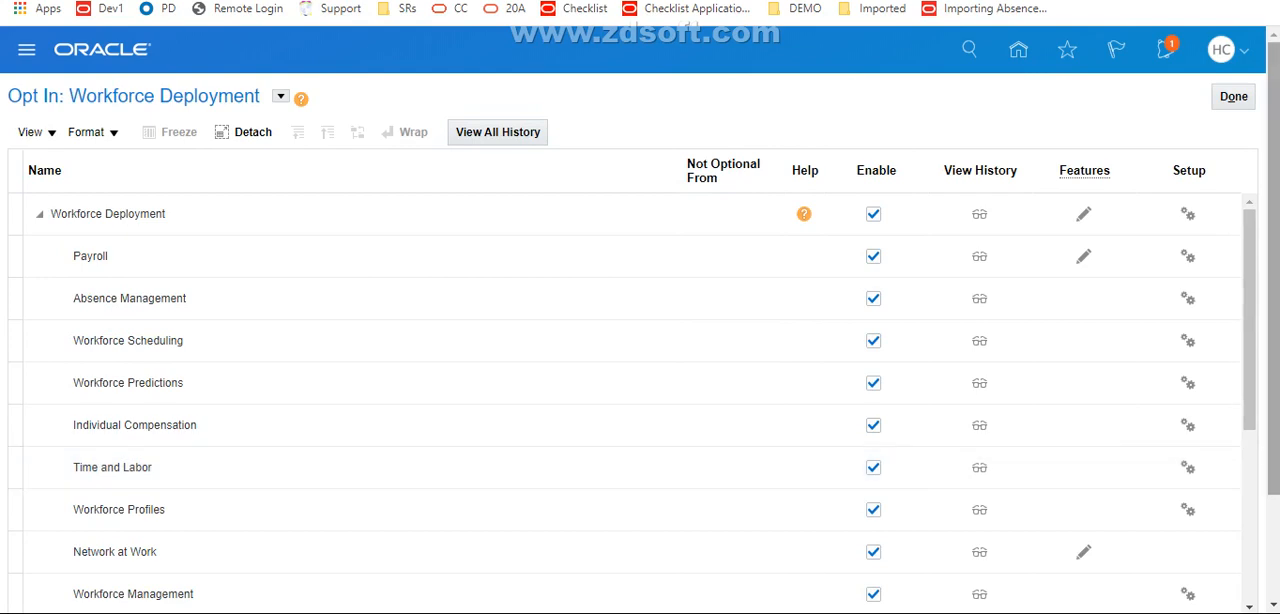
# Open the features of Application Extensions within the Workforce Deployment opt-in list for editing
pyautogui.scroll(-2, 1275, 419)
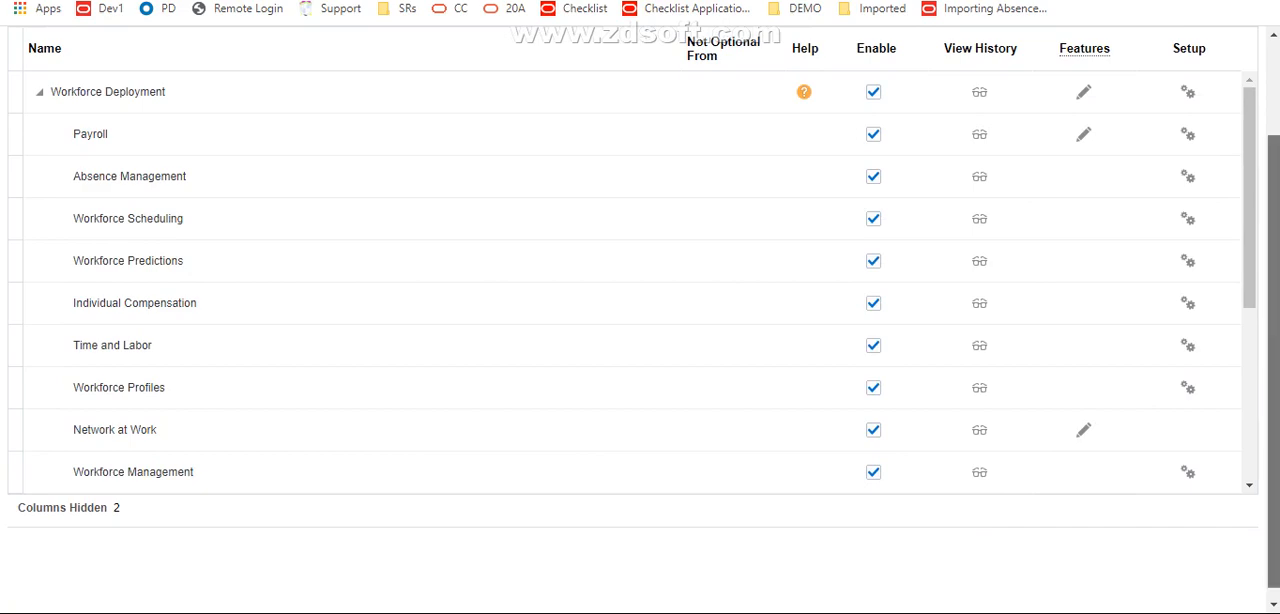
pyautogui.scroll(2, 1274, 360)
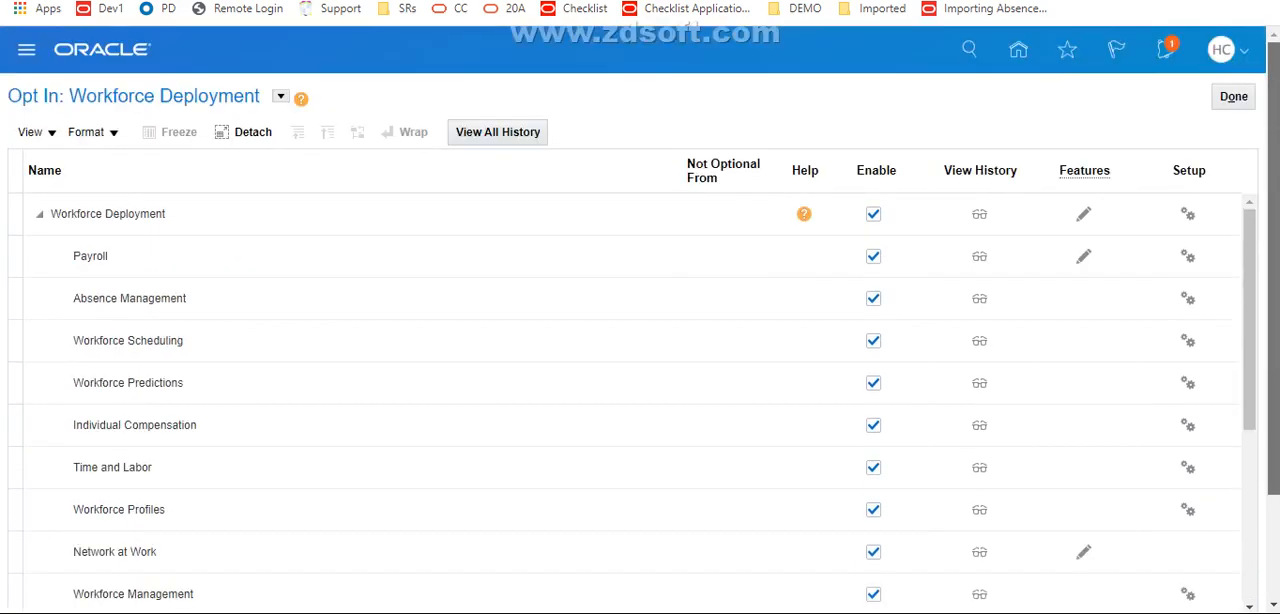
pyautogui.scroll(-2, 640, 320)
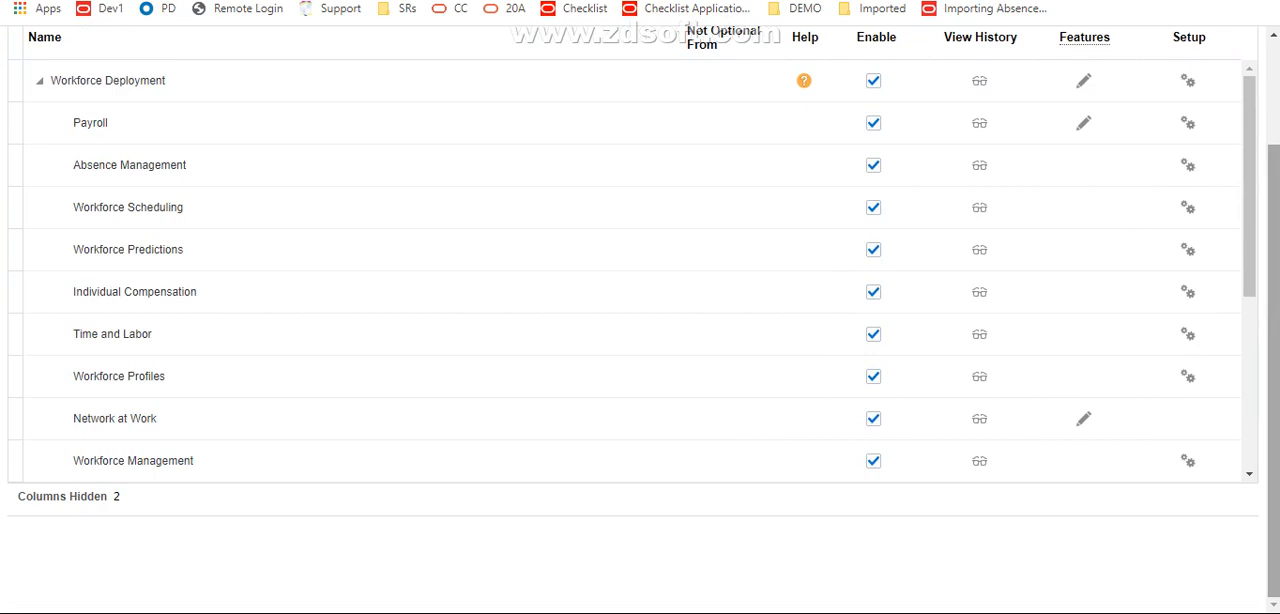
pyautogui.scroll(-3, 630, 270)
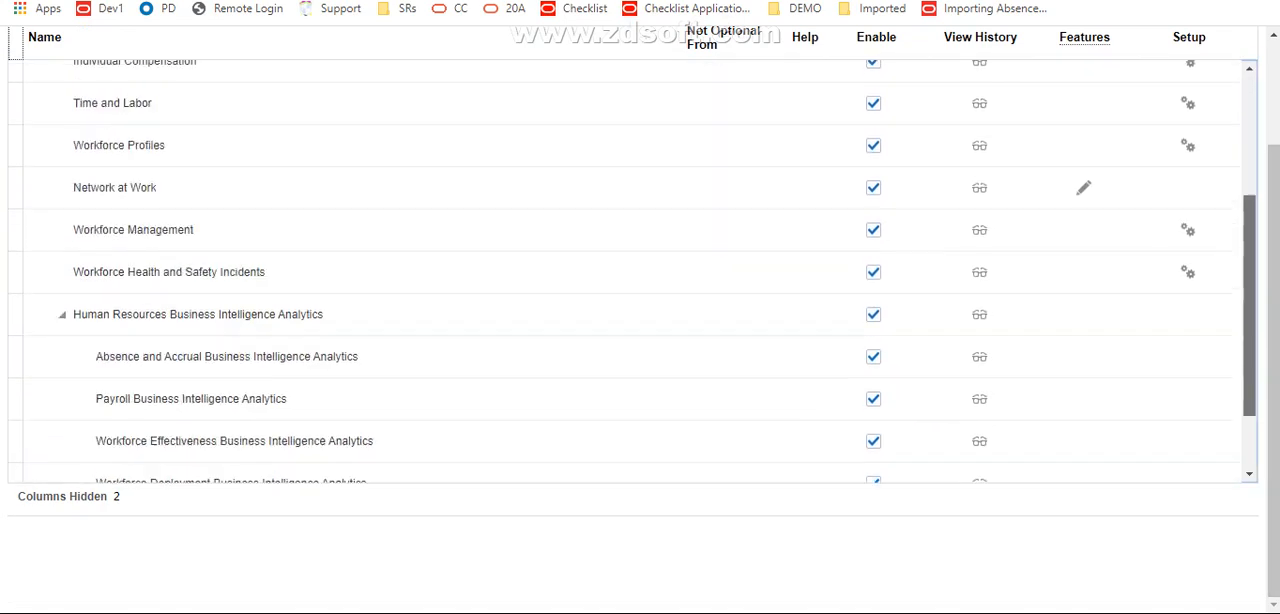
pyautogui.scroll(-2, 630, 376)
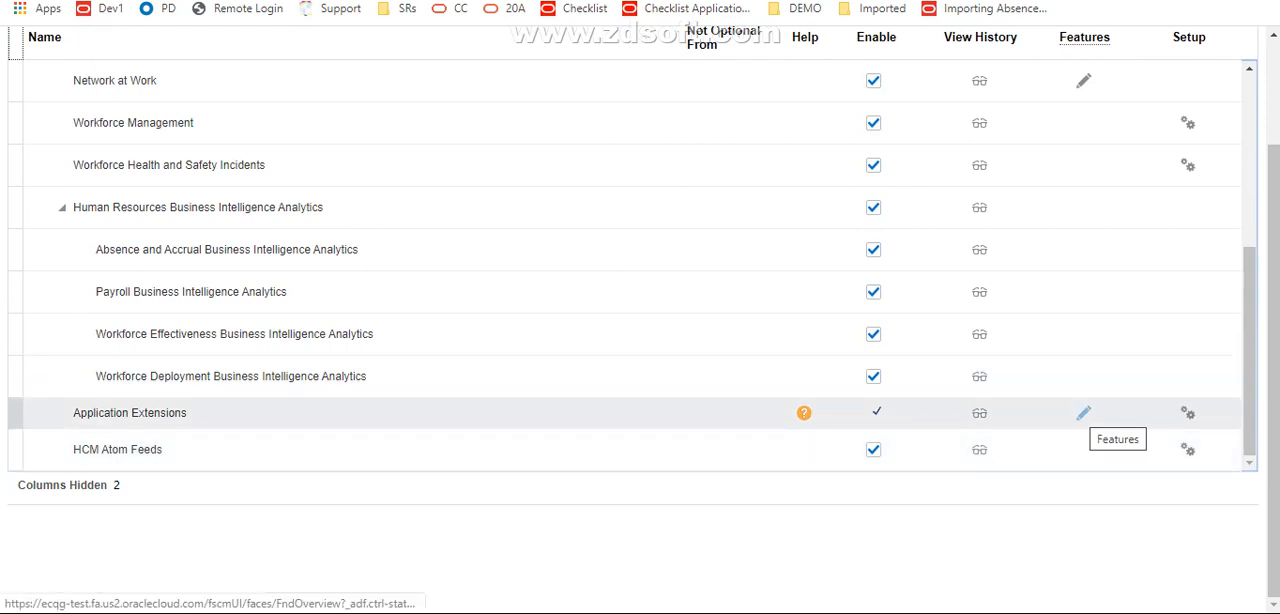
pyautogui.click(1083, 413)
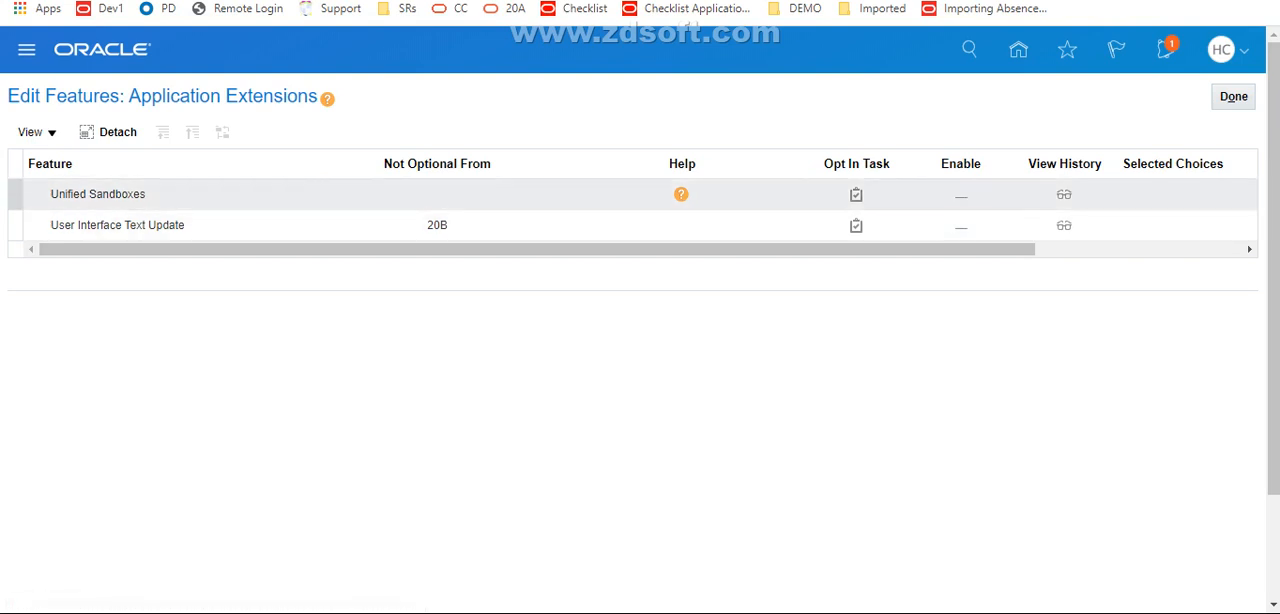
# Enable the Unified Sandboxes feature for Application Extensions and return to the Workforce Deployment opt-in list
pyautogui.click(856, 226)
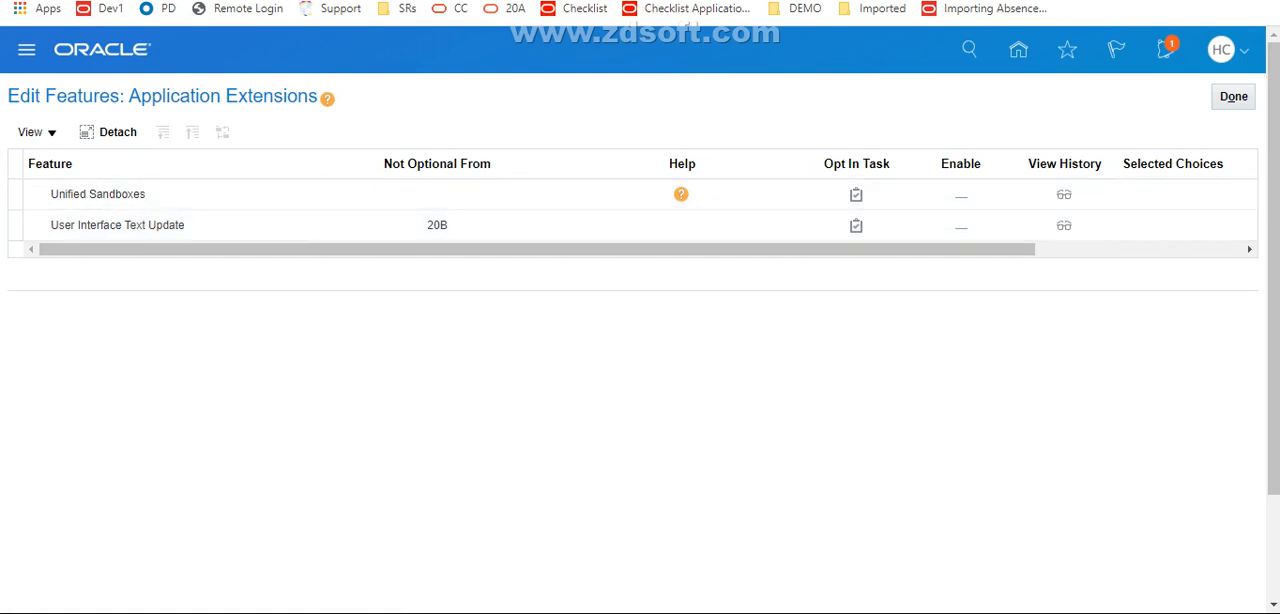
pyautogui.click(961, 196)
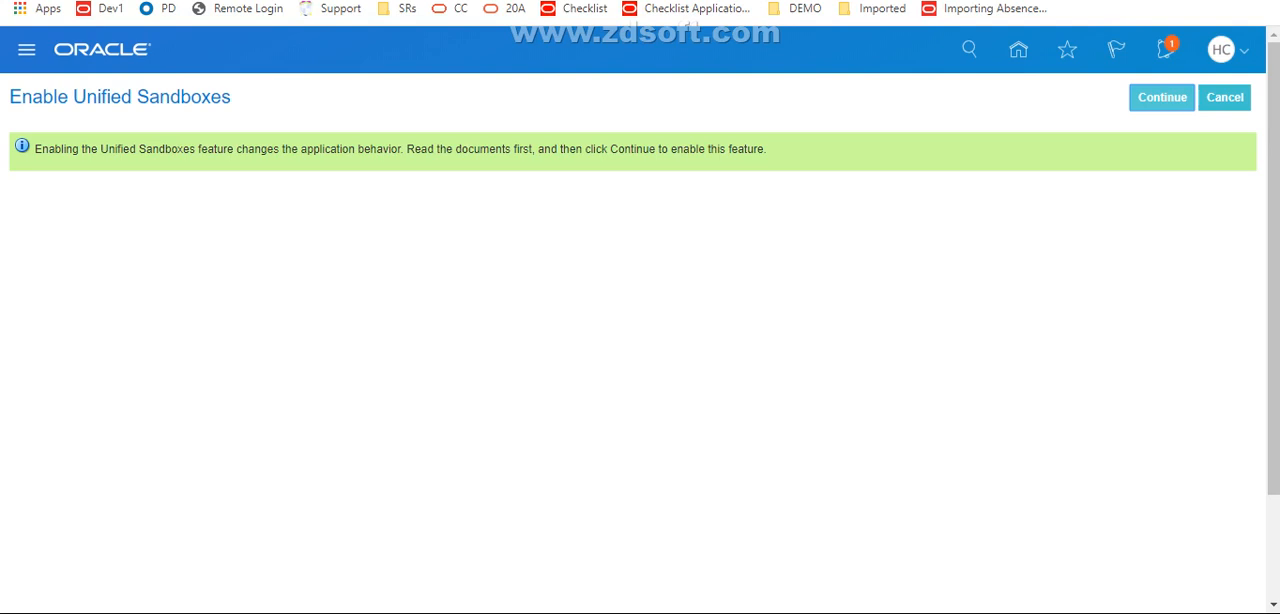
pyautogui.click(1162, 98)
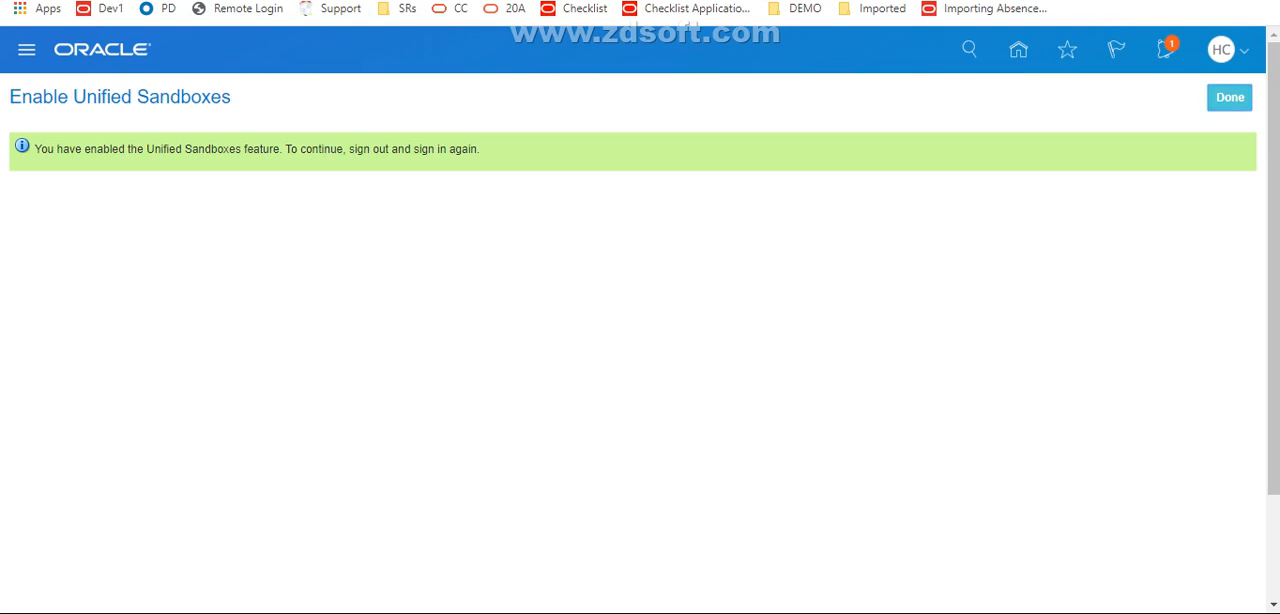
pyautogui.click(1236, 98)
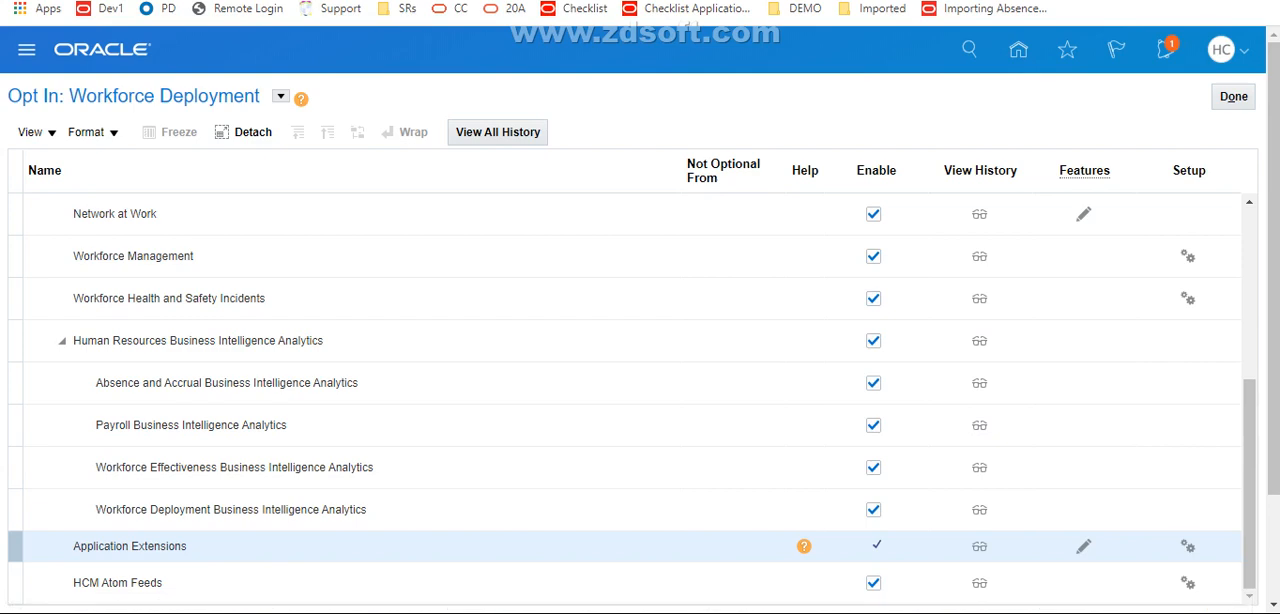
# Sign out of Oracle Applications Cloud, confirm the single sign-off, and sign in again with the saved credentials
pyautogui.click(1222, 49)
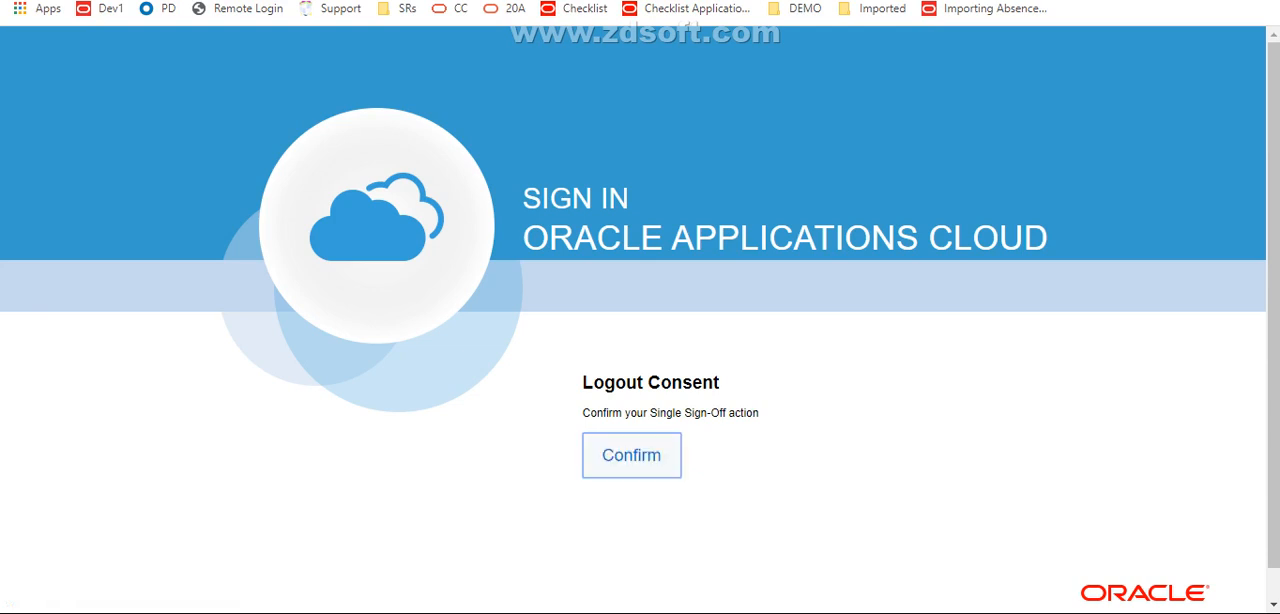
pyautogui.click(632, 456)
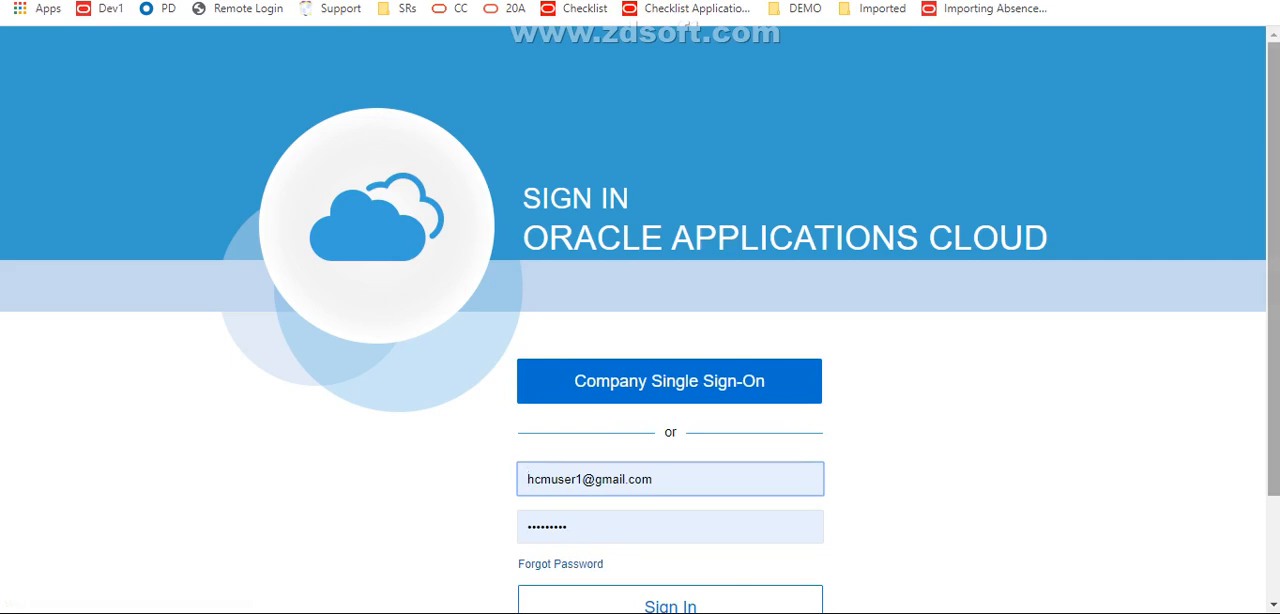
pyautogui.moveTo(1273, 270); pyautogui.dragTo(1273, 372)
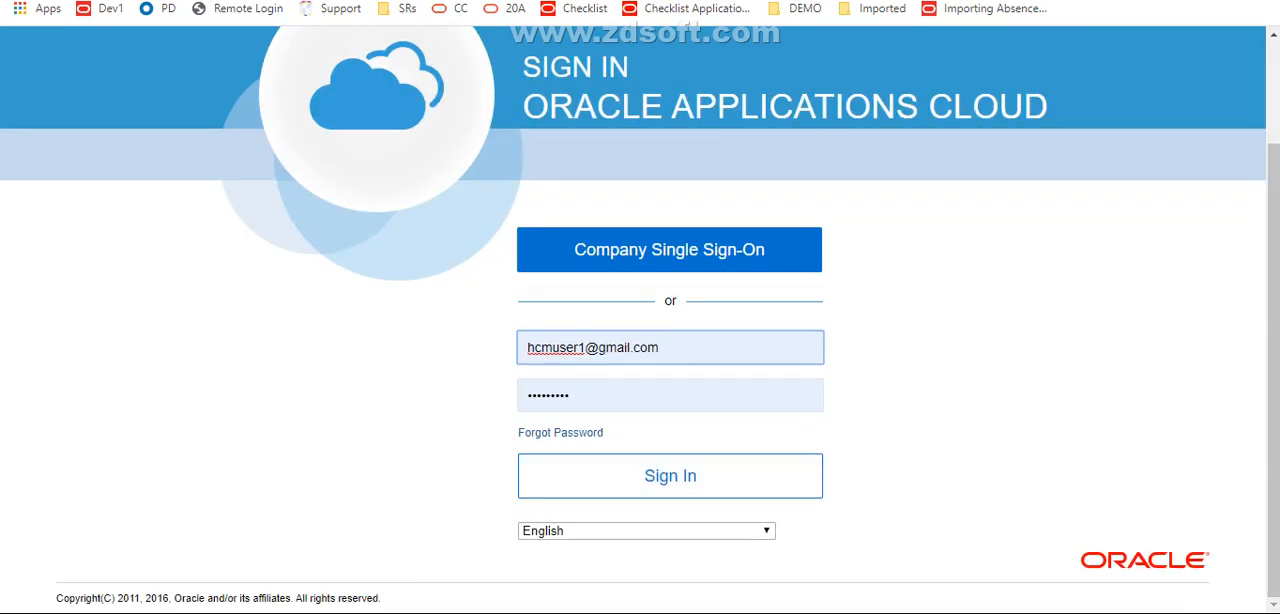
pyautogui.click(670, 476)
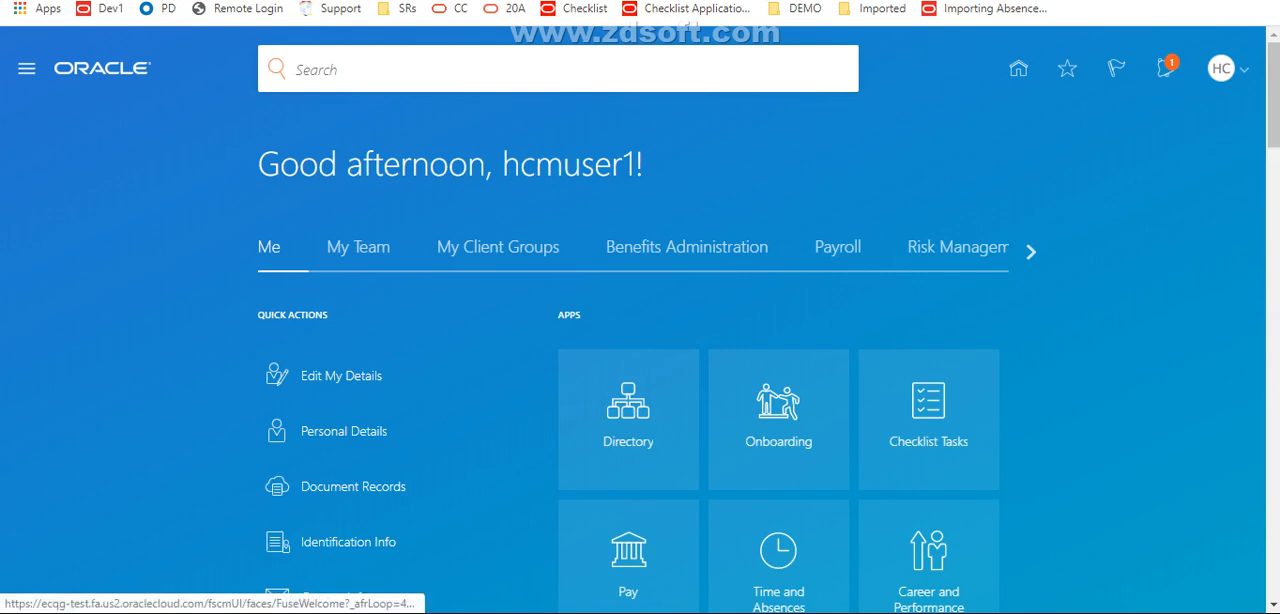
# Start editing pages again and choose to activate a sandbox when one is required
pyautogui.click(1221, 69)
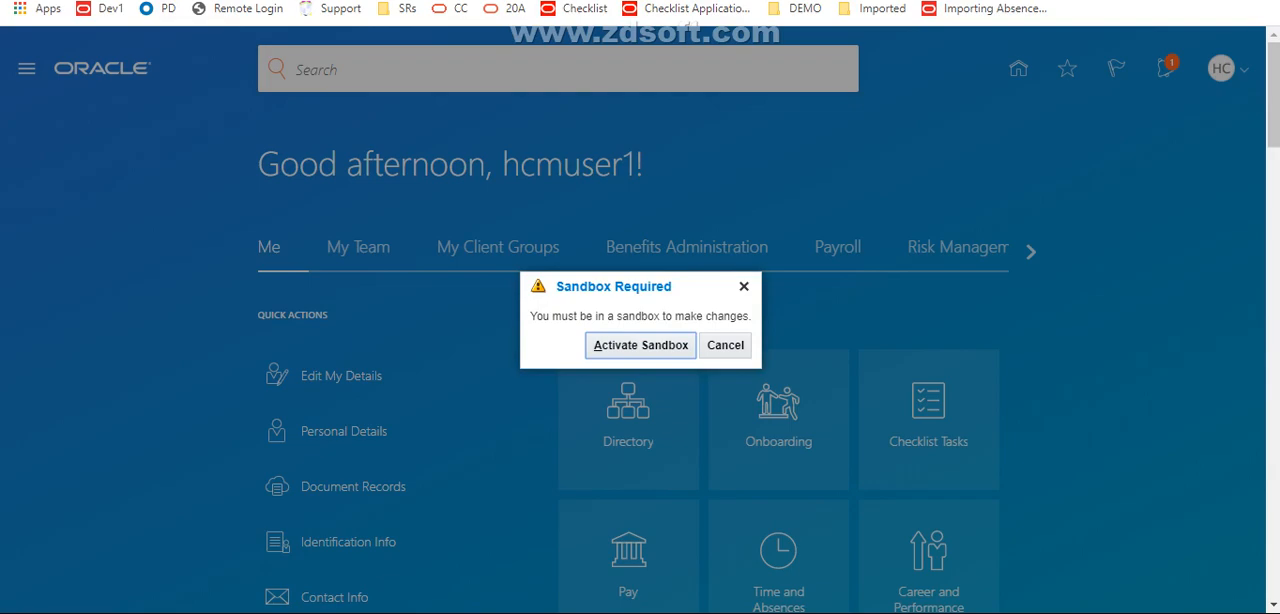
pyautogui.click(640, 345)
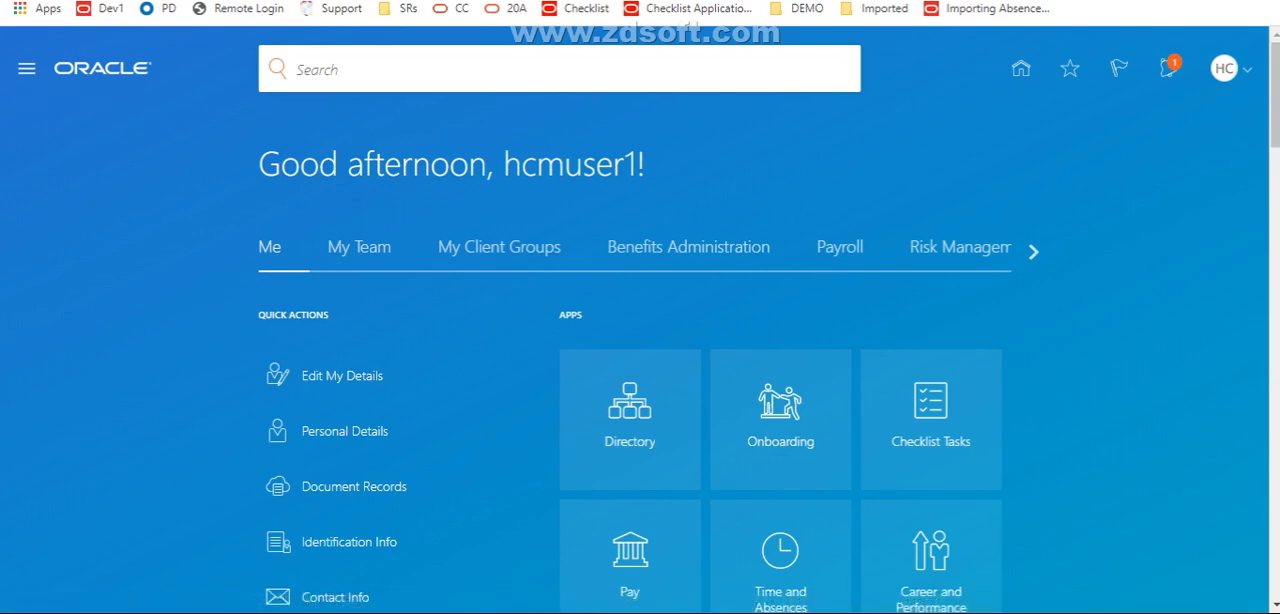
# Go to the Sandboxes page in the Configuration group
pyautogui.click(27, 69)
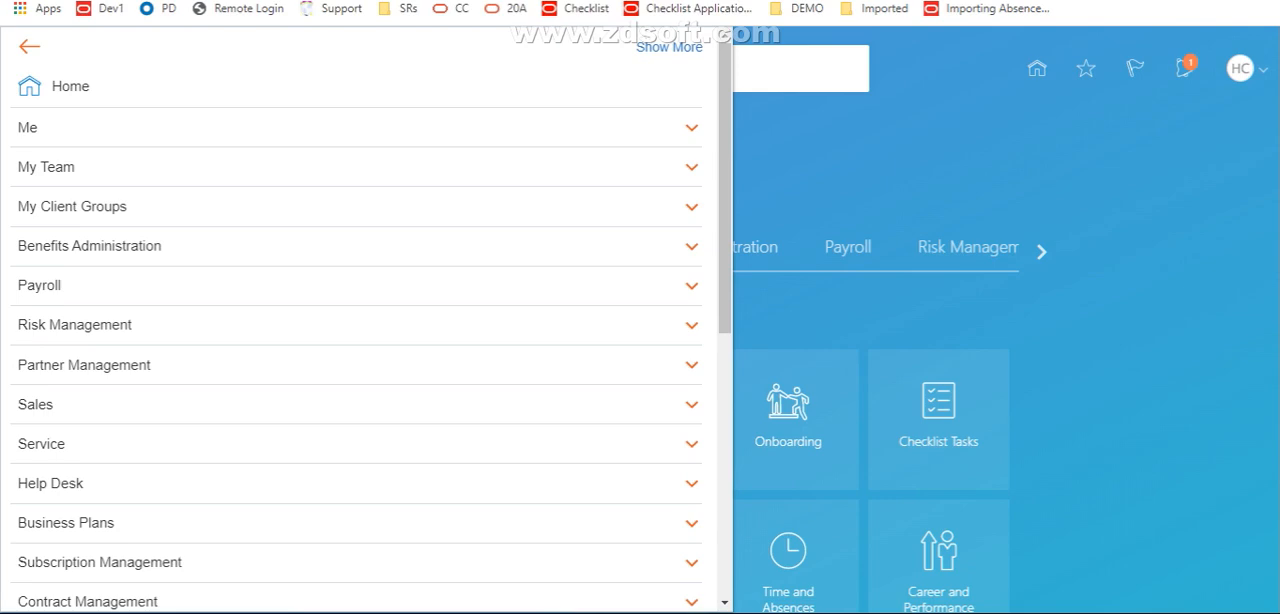
pyautogui.scroll(-5, 371, 325)
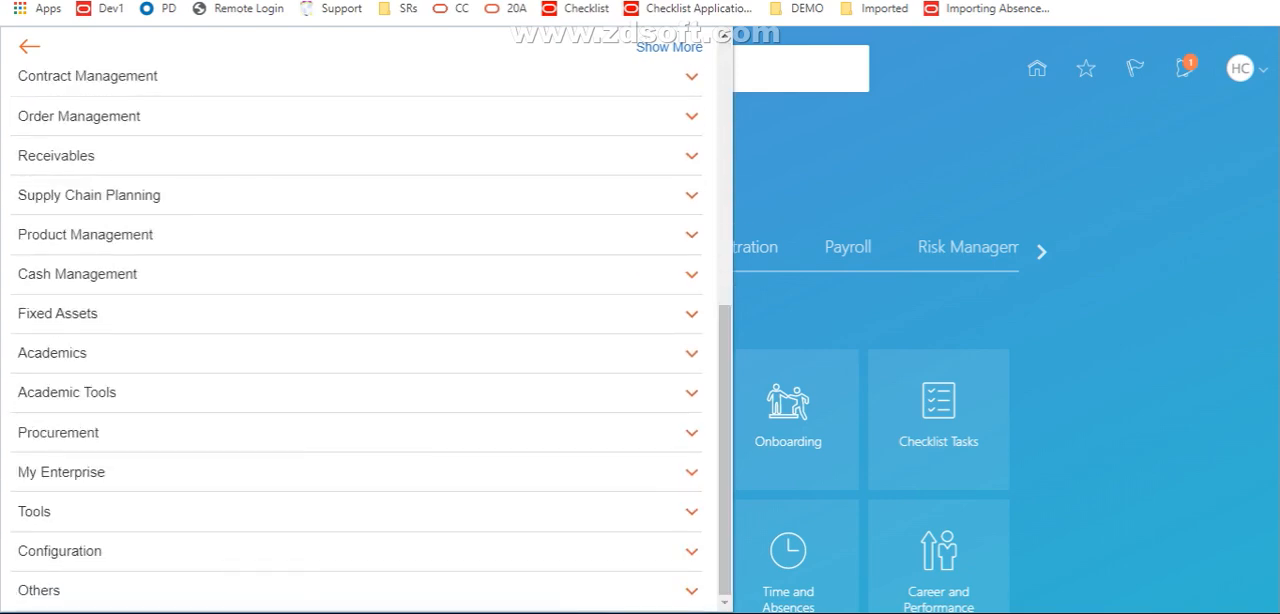
pyautogui.click(222, 551)
pyautogui.scroll(-1, 222, 551)
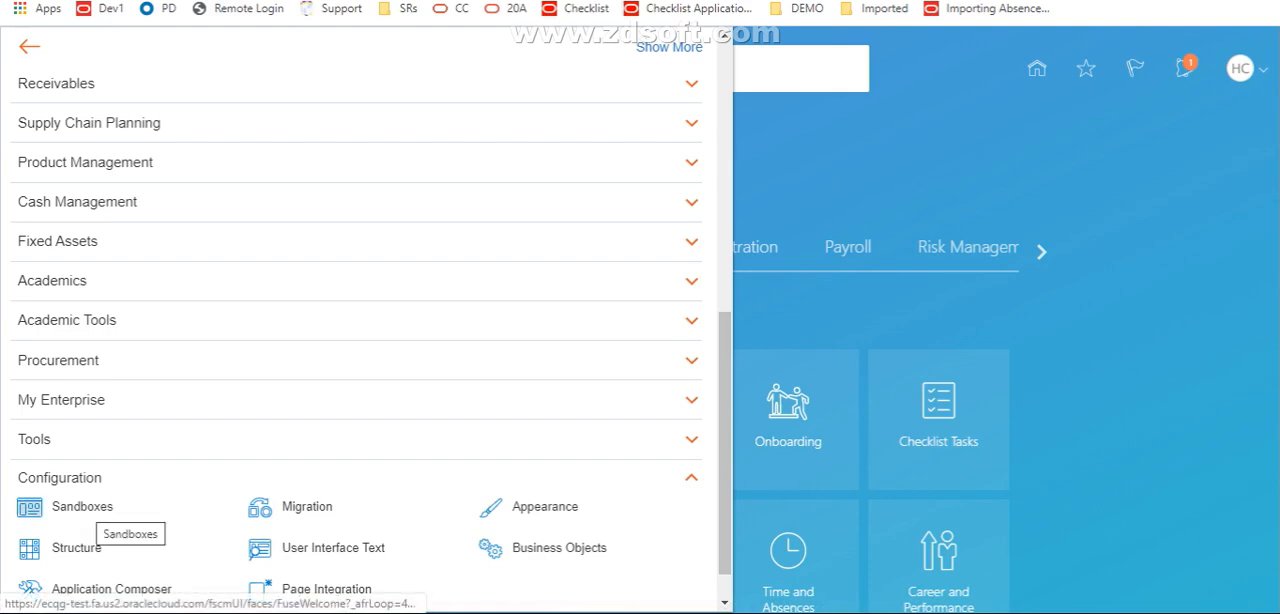
pyautogui.click(82, 507)
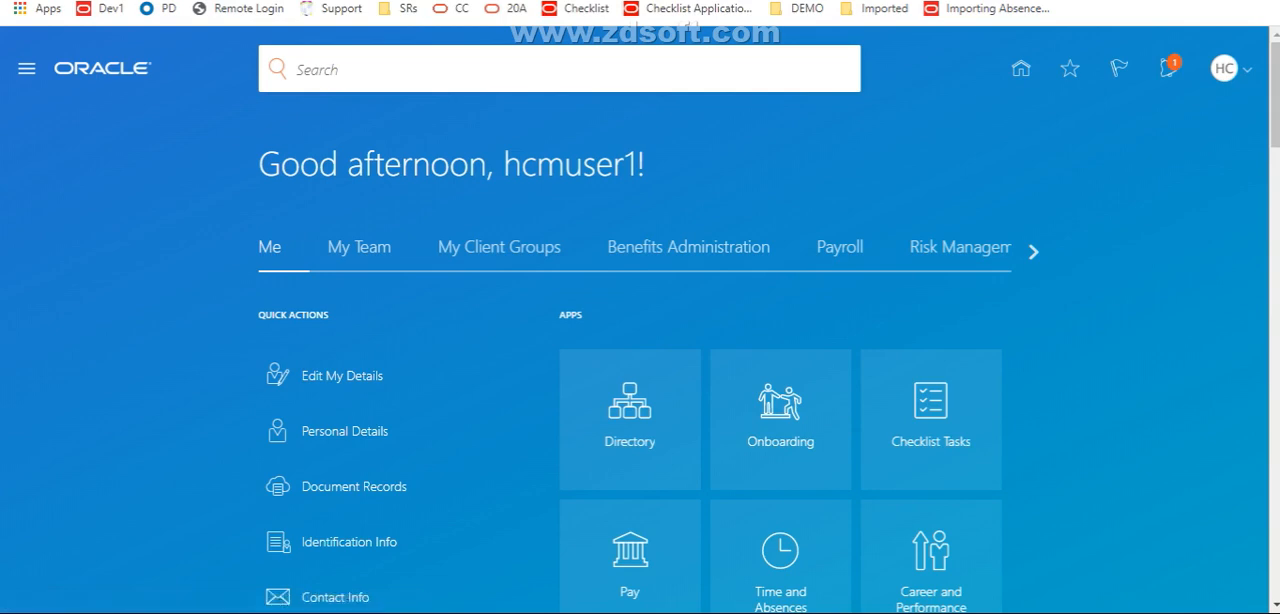
# Start editing pages, choose to activate a sandbox, and review the tools offered on the Sandboxes page
pyautogui.click(1226, 68)
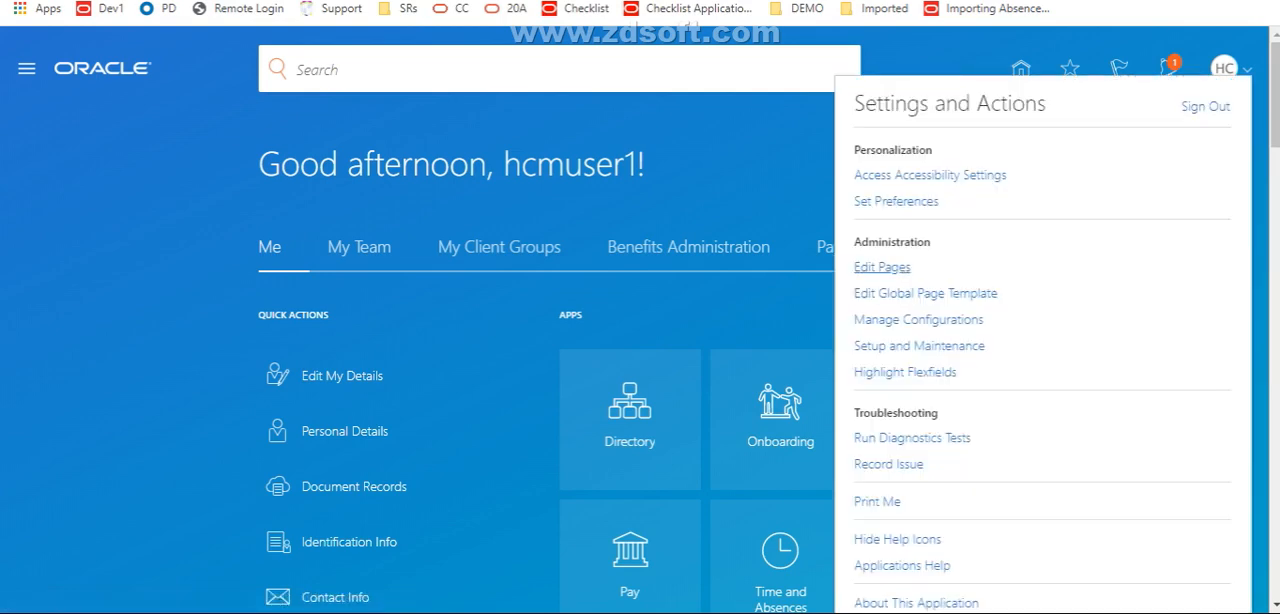
pyautogui.click(882, 267)
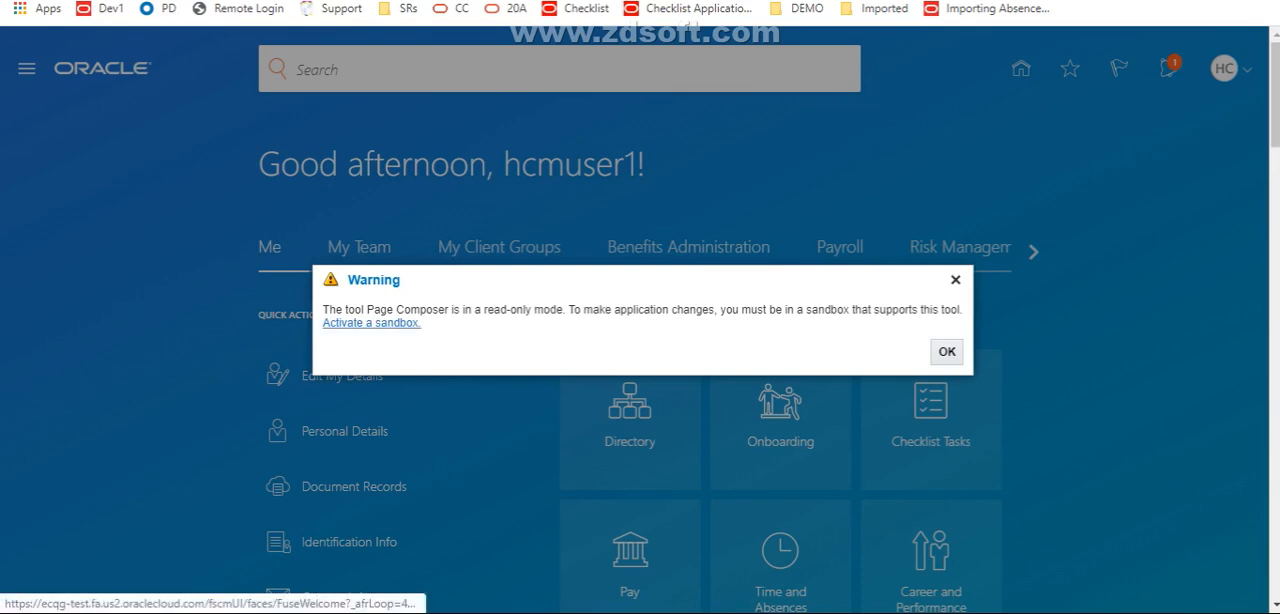
pyautogui.click(371, 322)
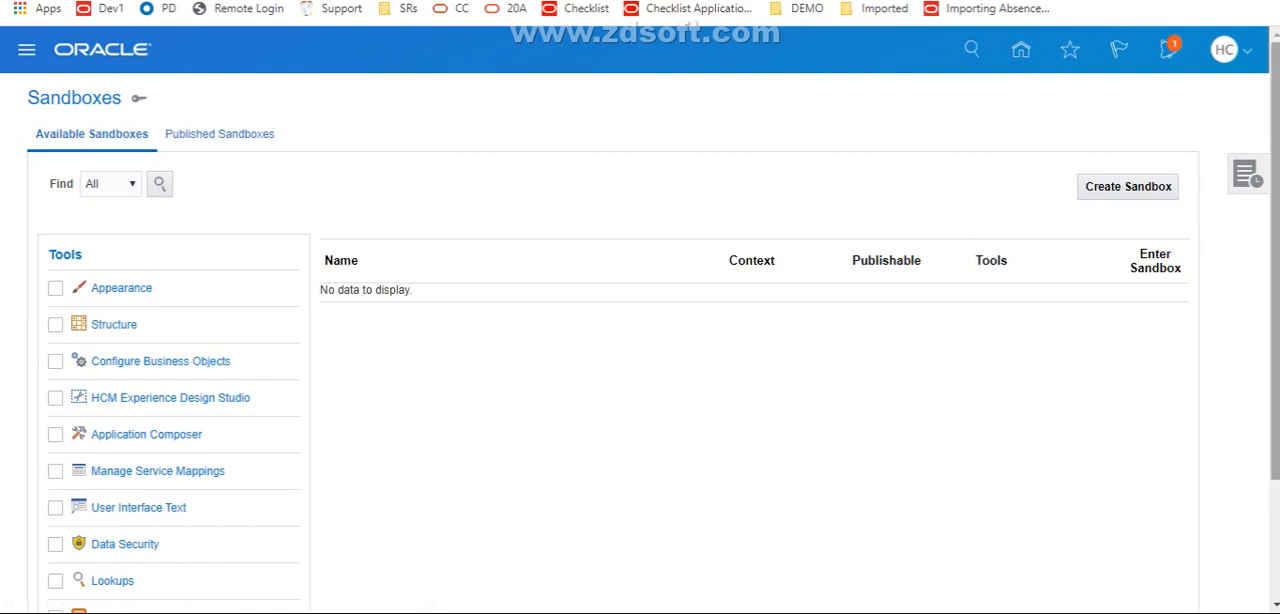
pyautogui.scroll(-2, 659, 319)
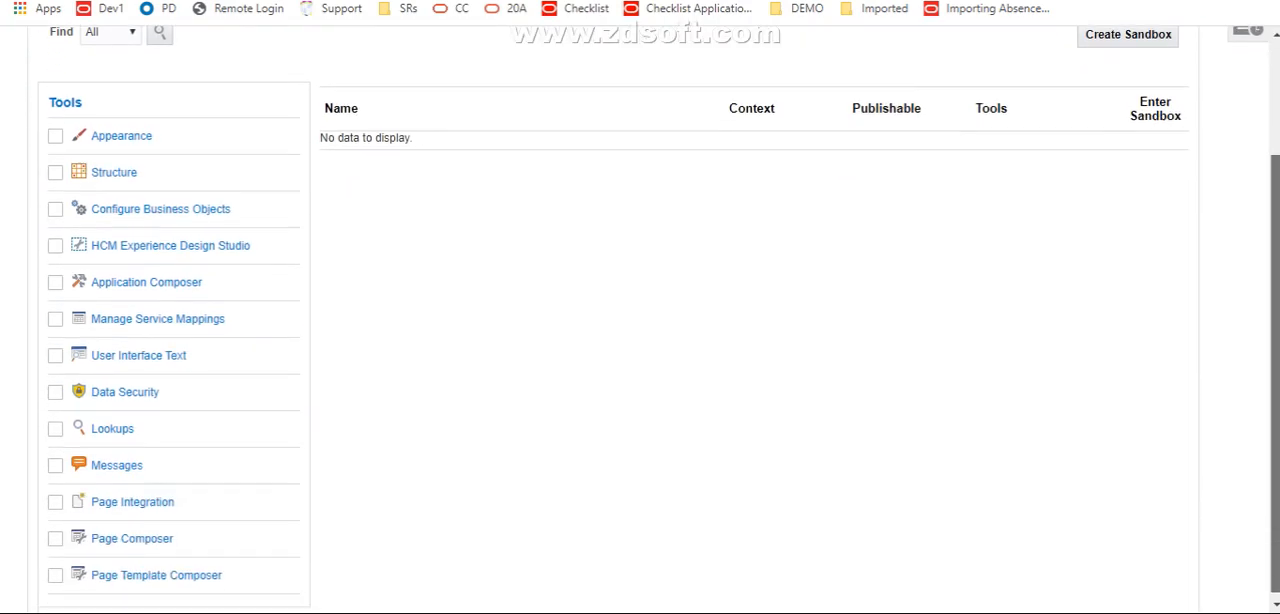
pyautogui.scroll(2, 659, 319)
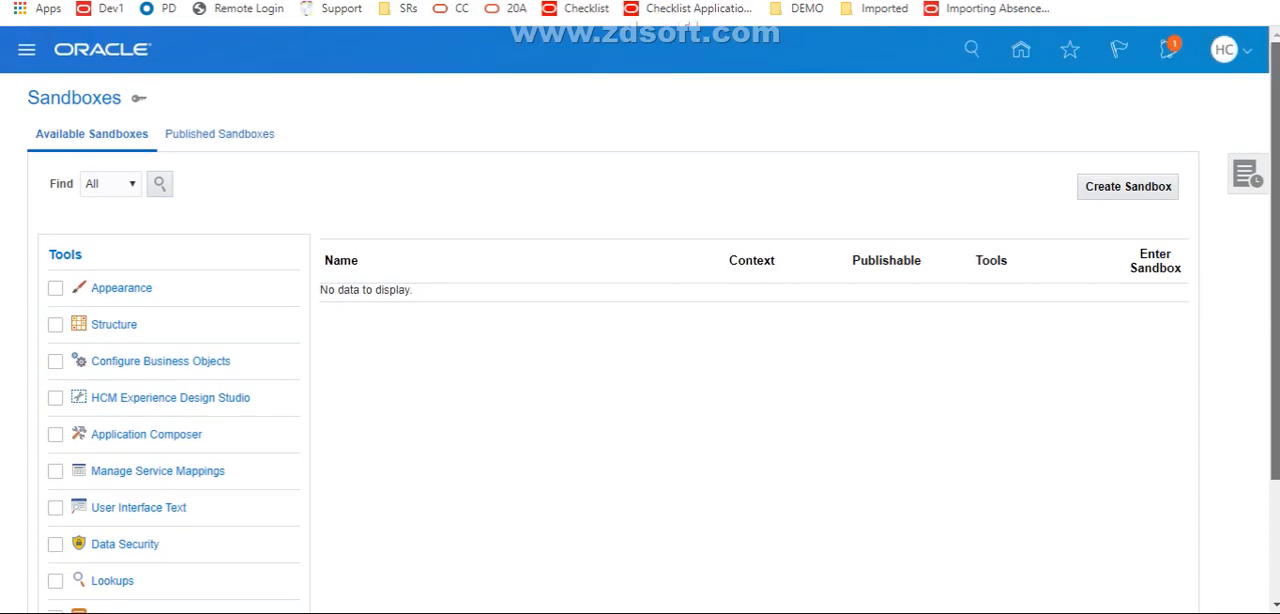
pyautogui.scroll(-3, 659, 319)
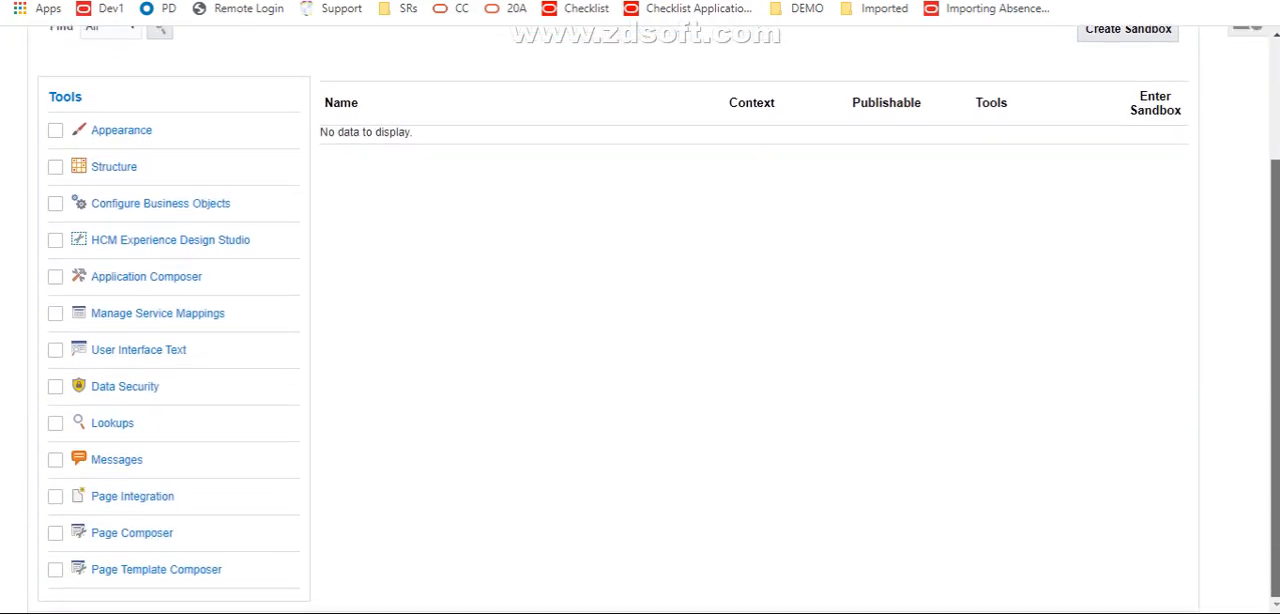
pyautogui.scroll(3, 659, 319)
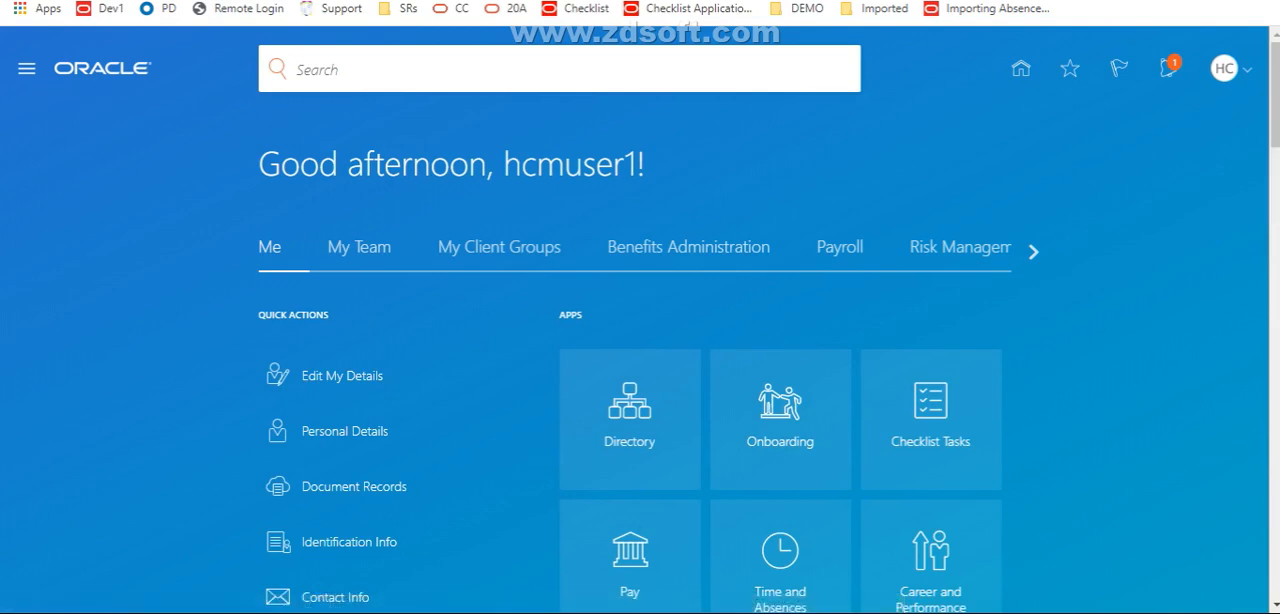
# Open the opt-in list of the Workforce Deployment offering from the My Enterprise offerings
pyautogui.click(27, 69)
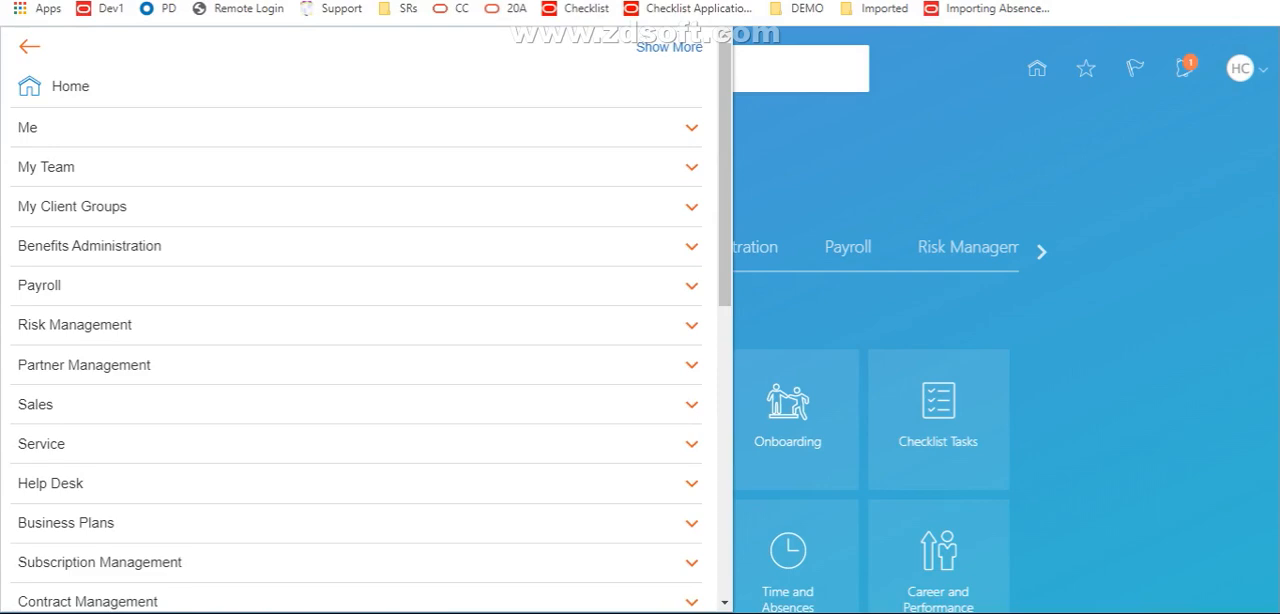
pyautogui.scroll(-5, 356, 320)
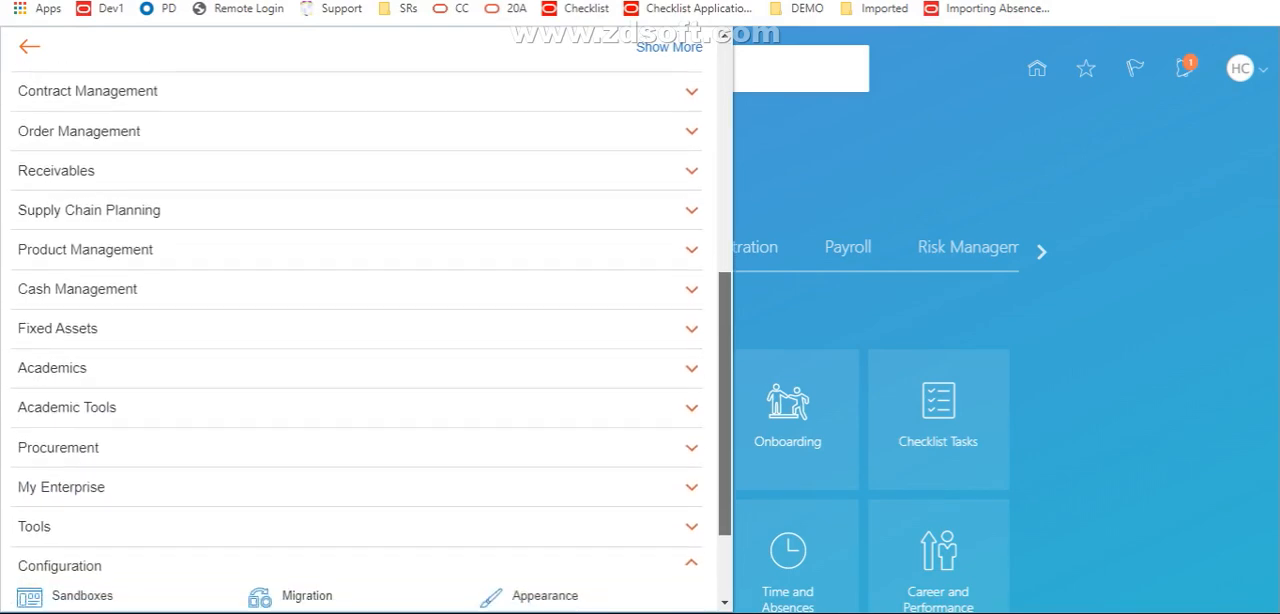
pyautogui.click(60, 485)
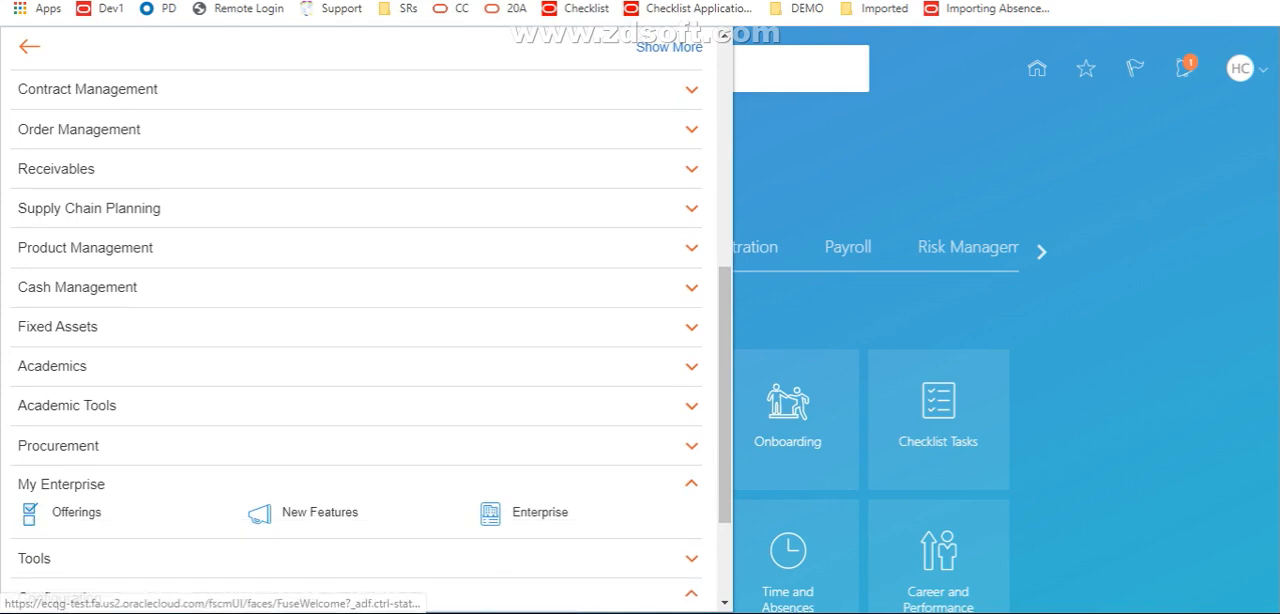
pyautogui.click(76, 512)
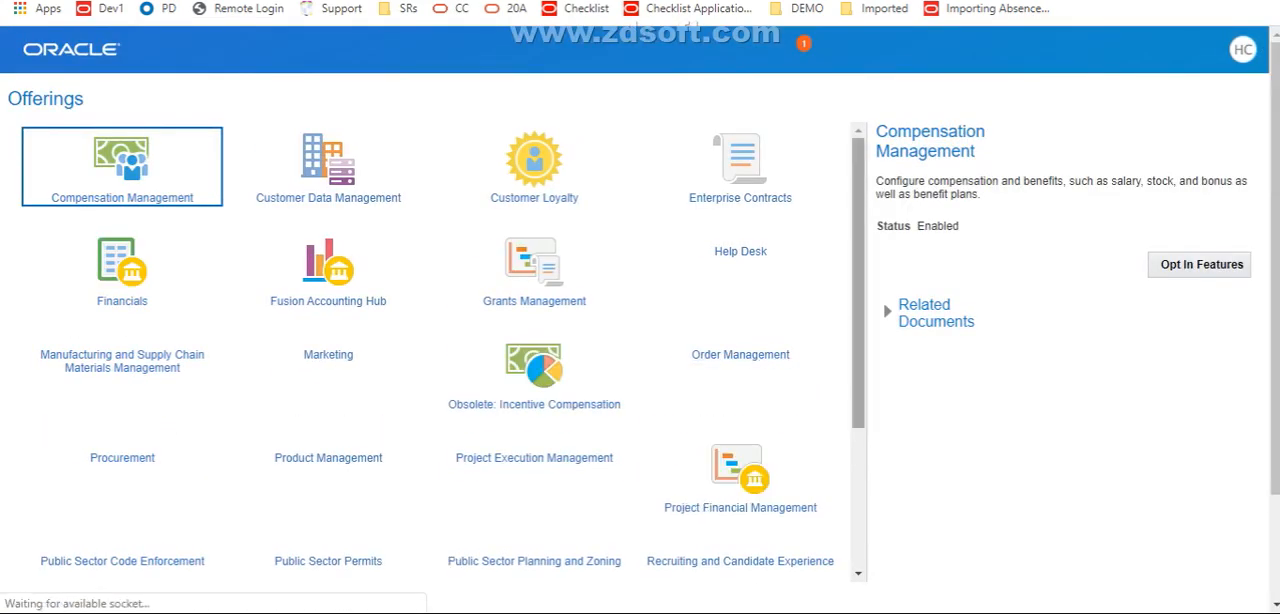
pyautogui.scroll(-4, 453, 352)
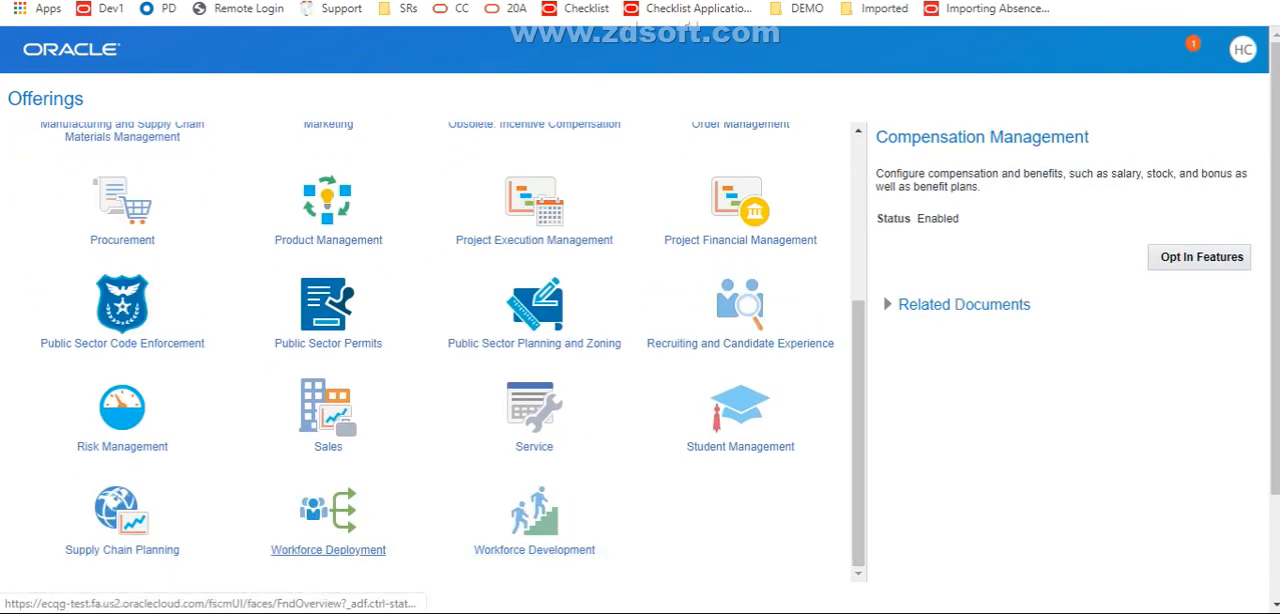
pyautogui.click(328, 550)
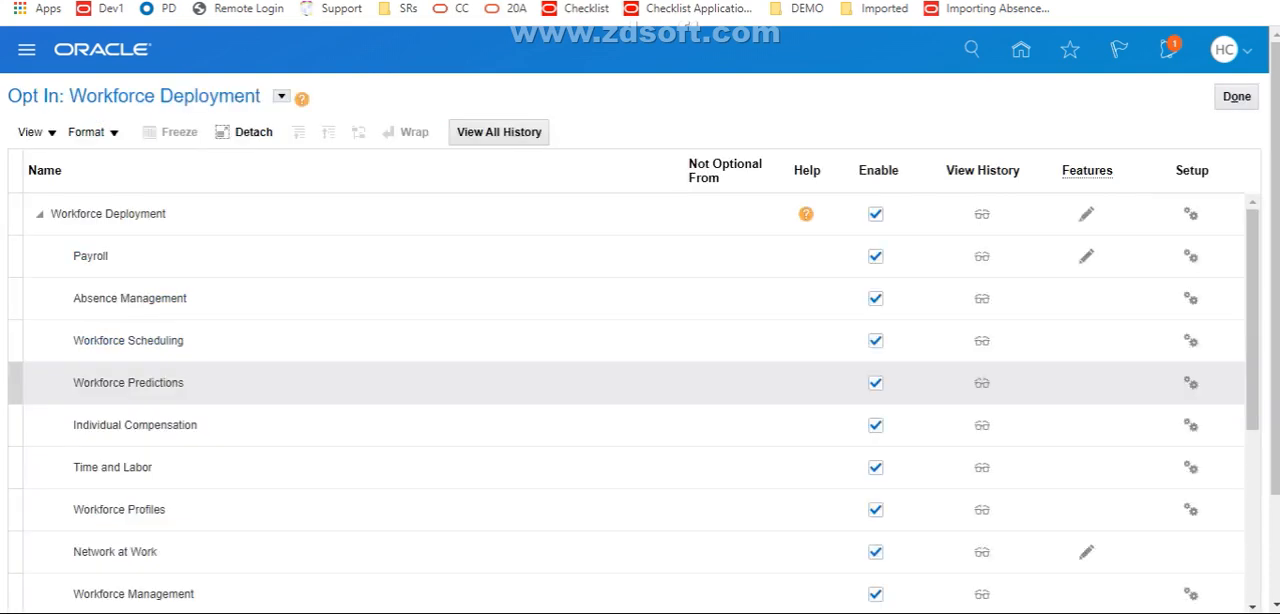
# View the Unified Sandboxes opt-in task in the Application Extensions features and cancel without disabling the feature
pyautogui.moveTo(1253, 340); pyautogui.dragTo(1253, 513)
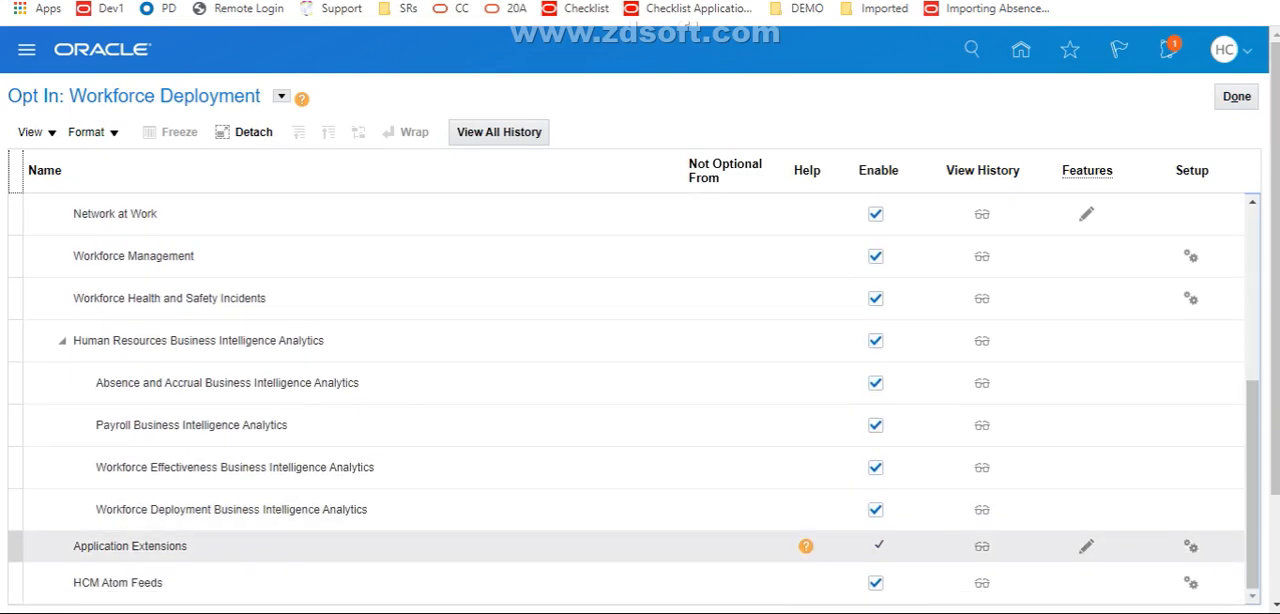
pyautogui.click(130, 546)
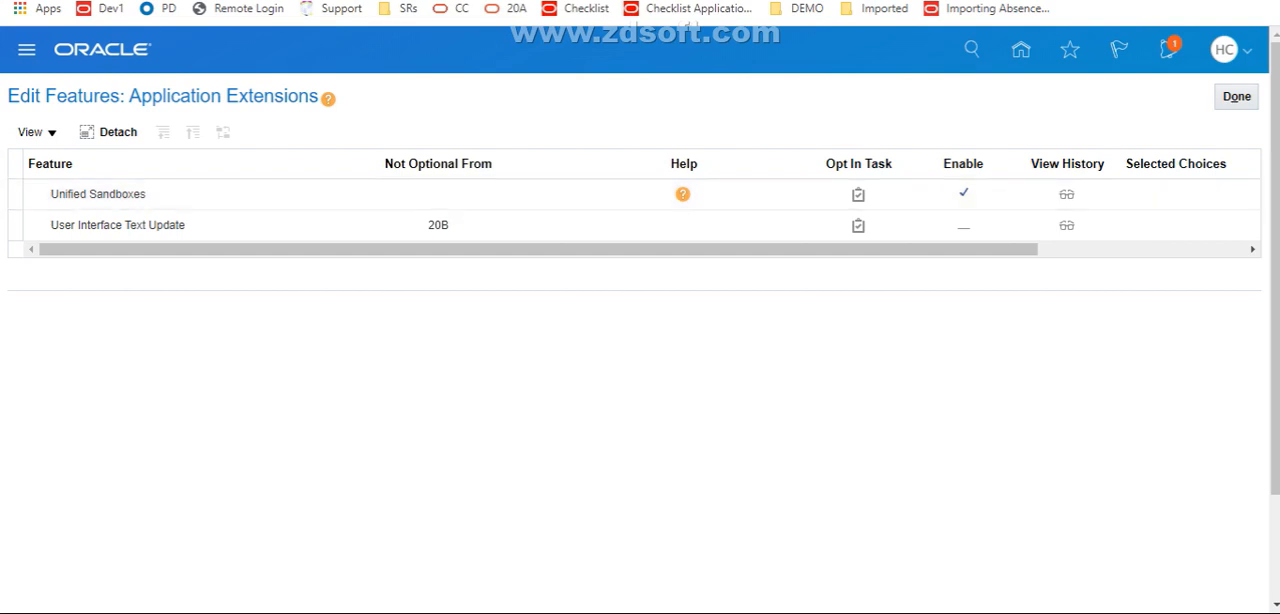
pyautogui.click(858, 194)
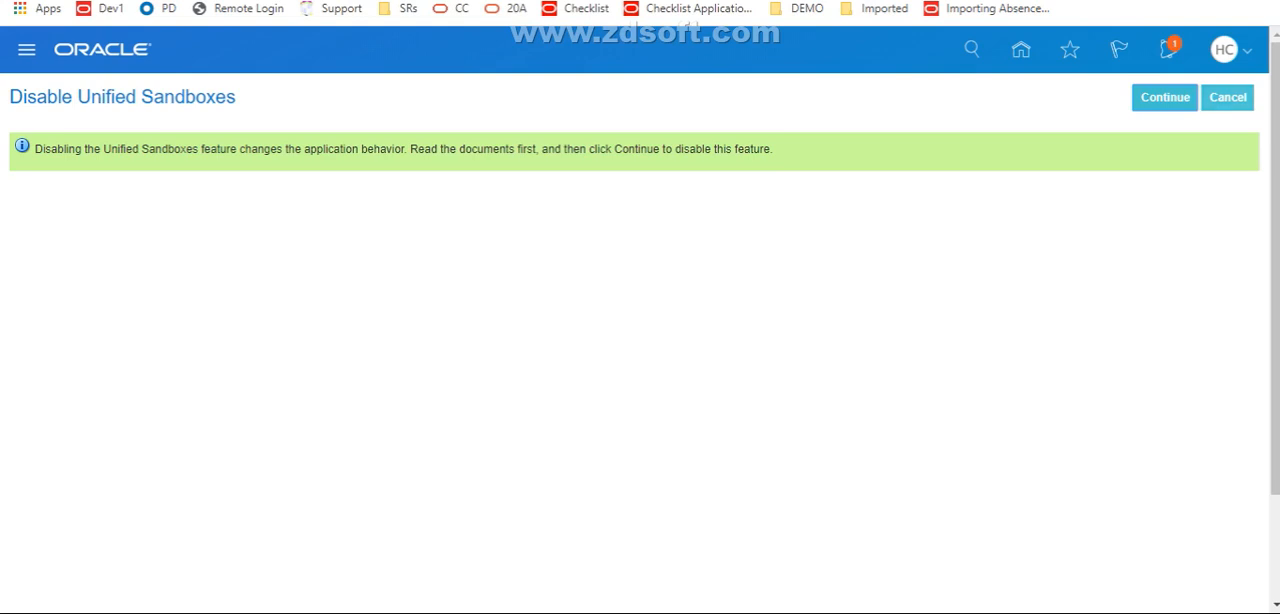
pyautogui.click(1228, 98)
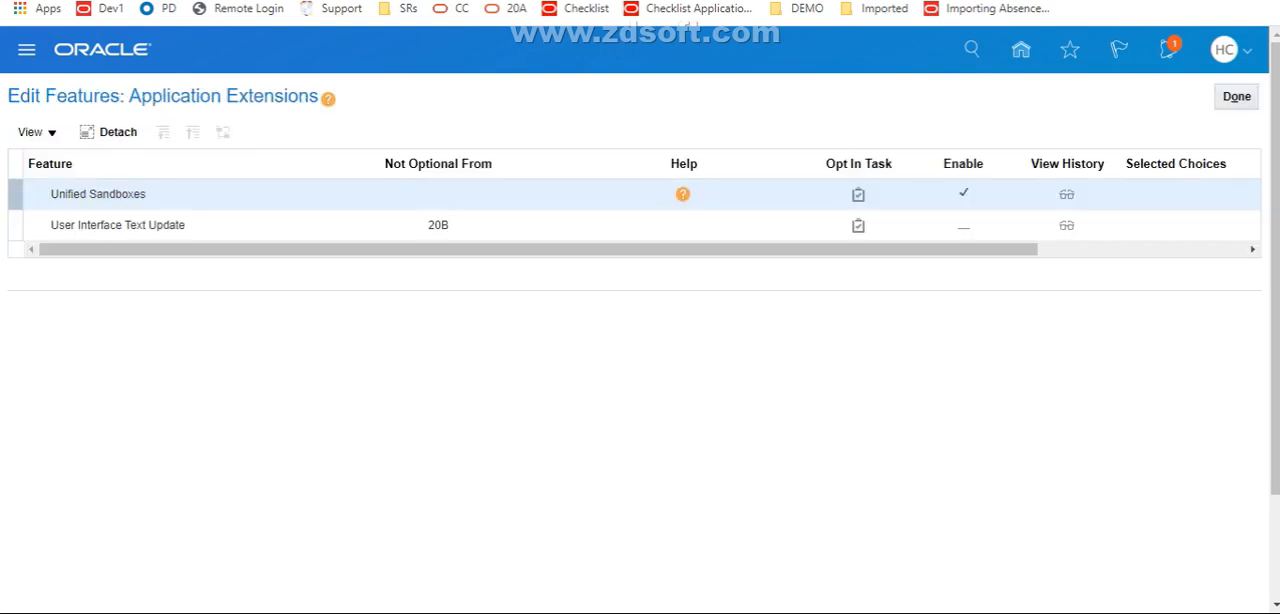
# Return to the home page and go to Sandboxes in the Configuration group
pyautogui.click(1021, 50)
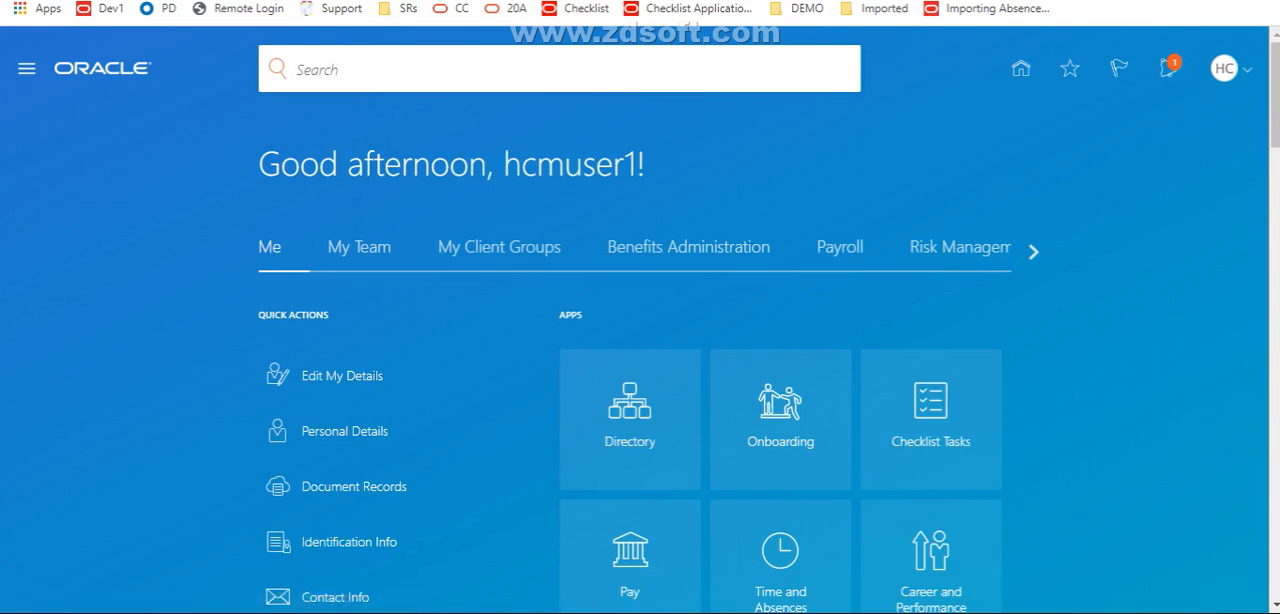
pyautogui.click(27, 69)
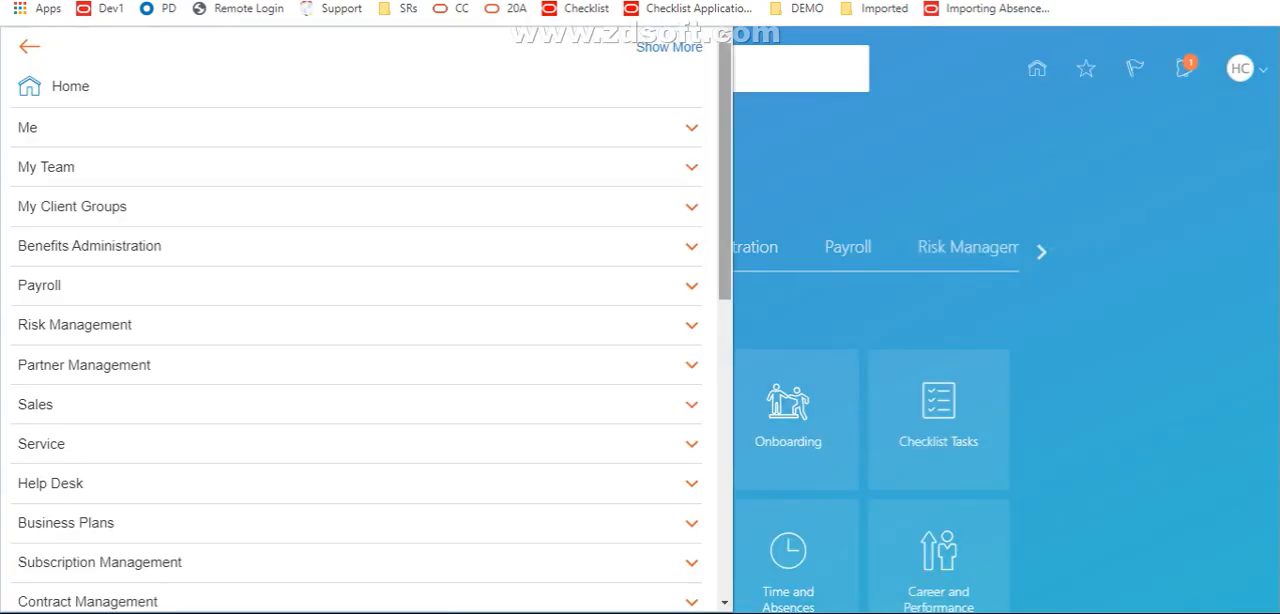
pyautogui.scroll(-7, 360, 330)
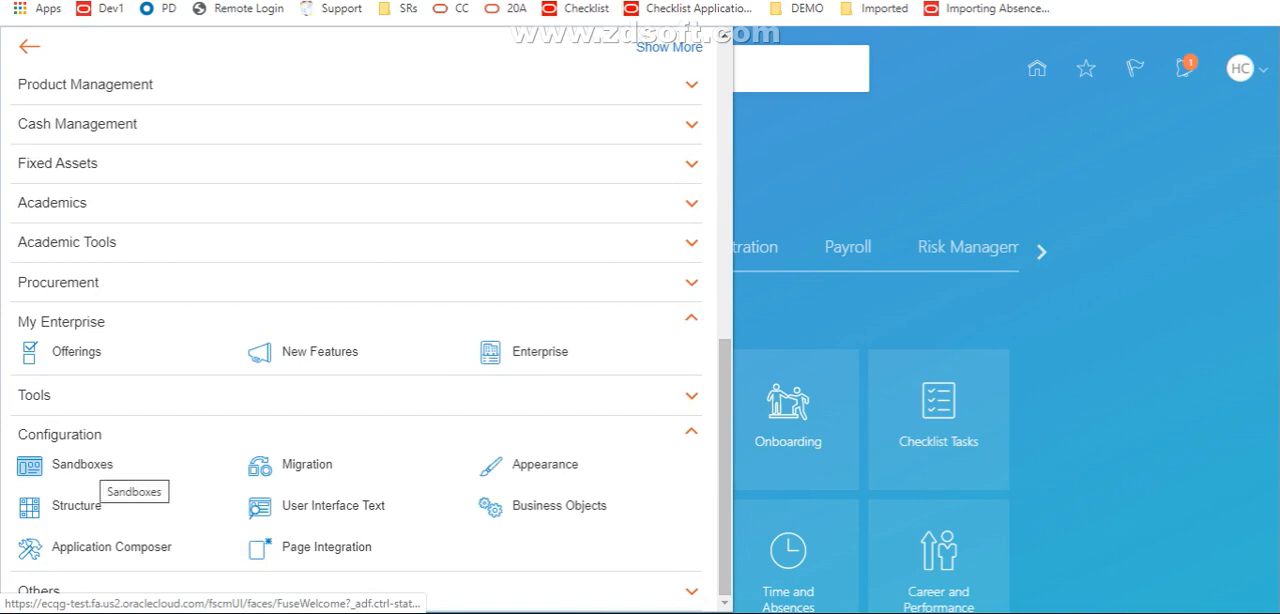
pyautogui.click(31, 466)
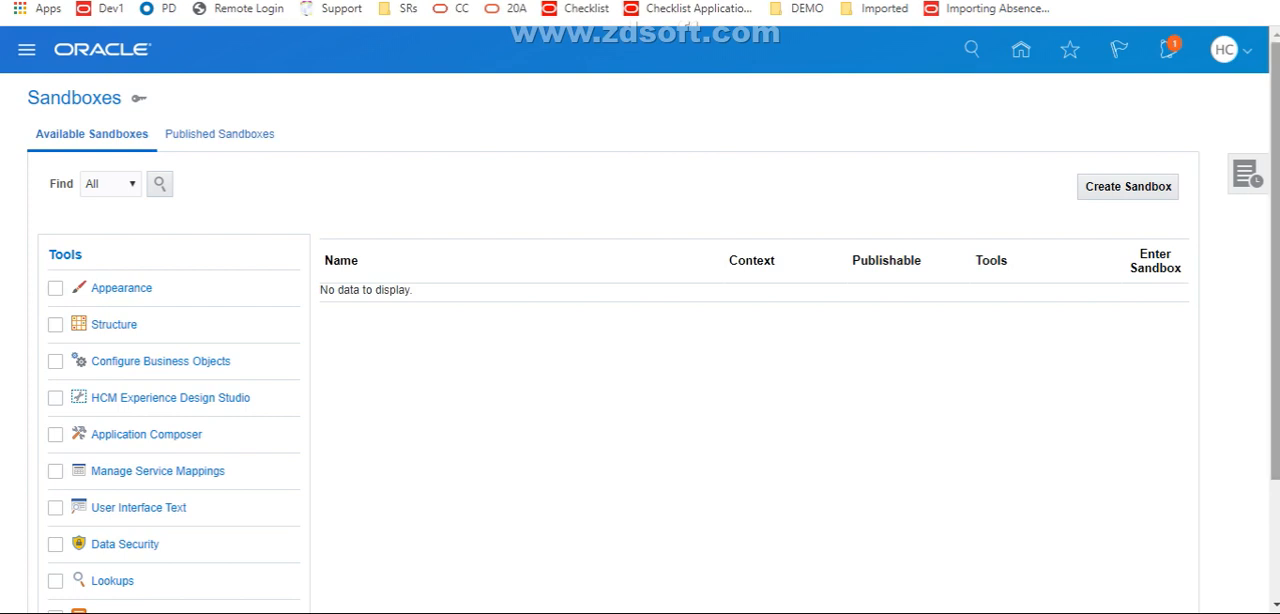
# Select the tools Appearance, Structure, HCM Experience Design Studio, Page Composer and User Interface Text on the Sandboxes page
pyautogui.scroll(-2, 653, 324)
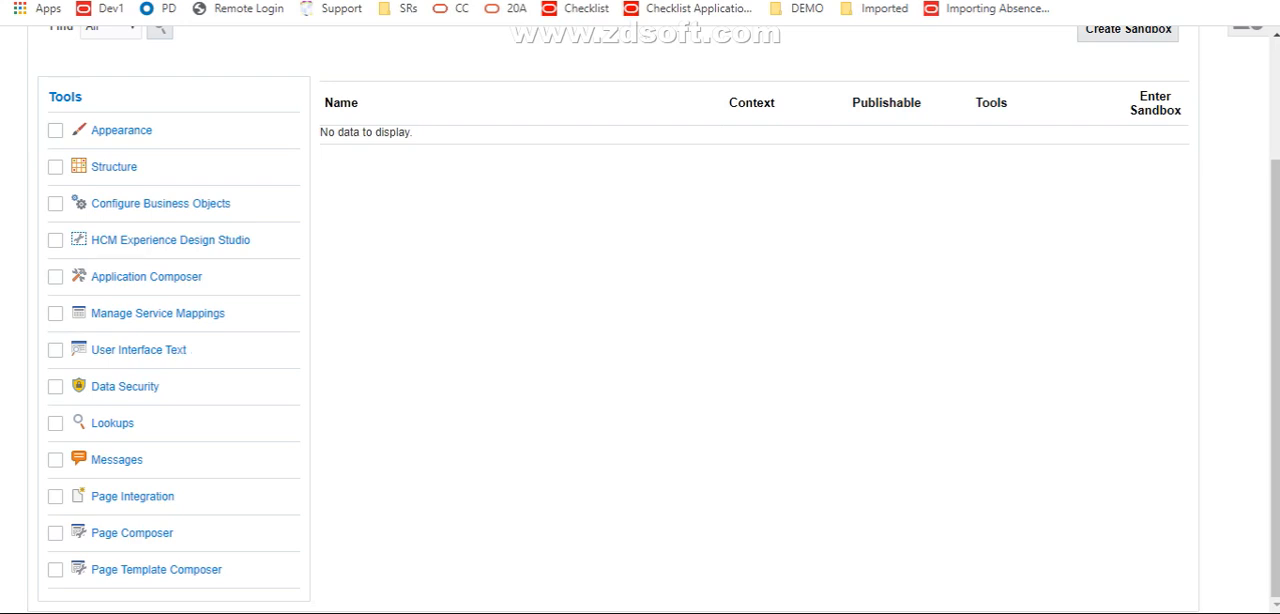
pyautogui.click(55, 130)
pyautogui.click(55, 167)
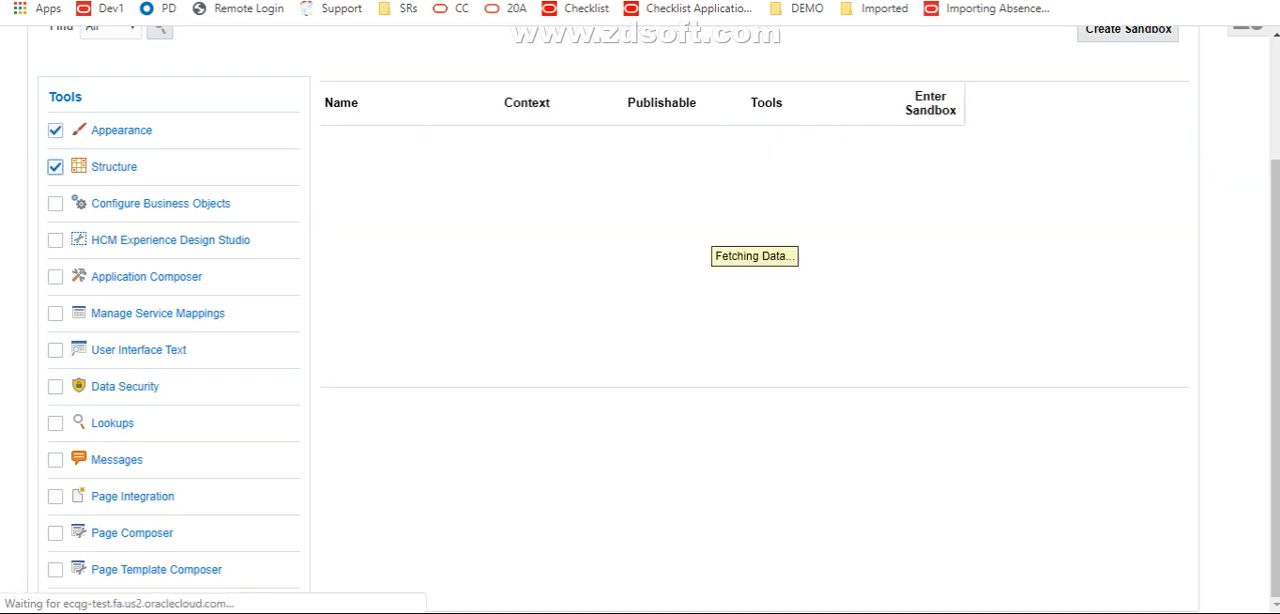
pyautogui.click(55, 240)
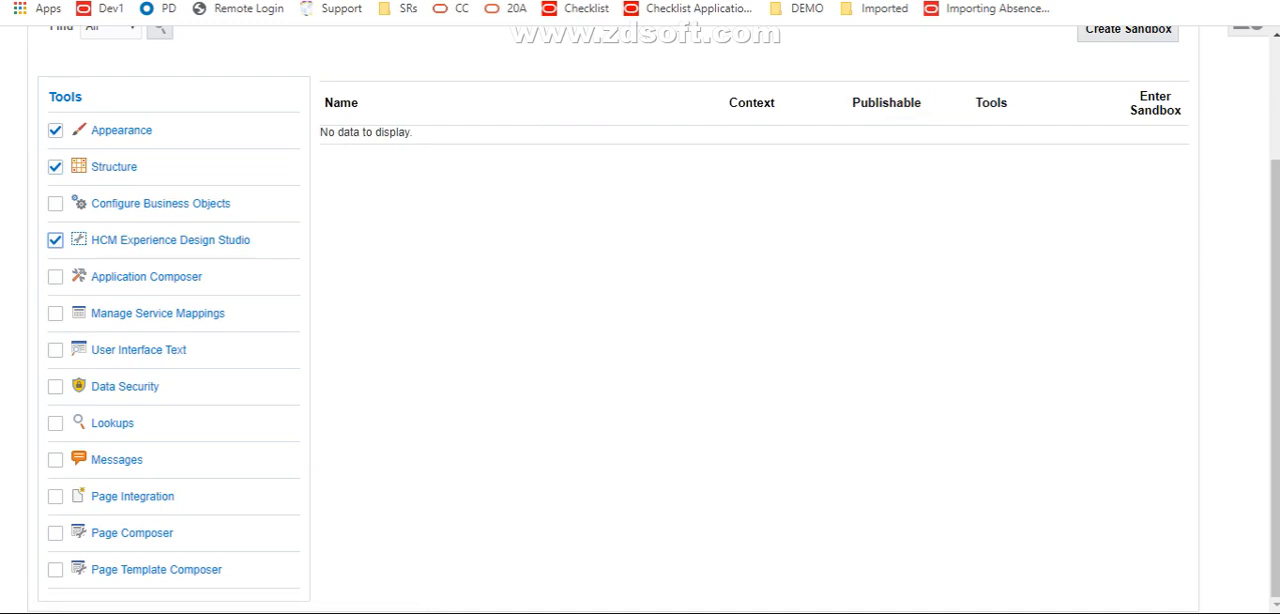
pyautogui.click(55, 533)
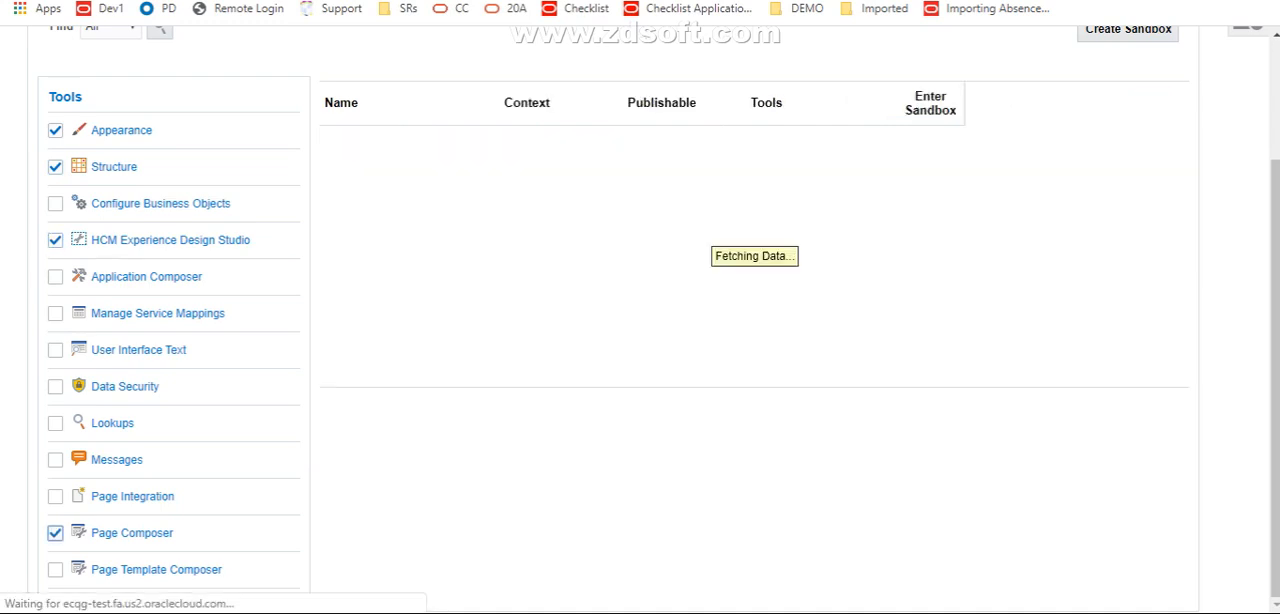
pyautogui.click(55, 350)
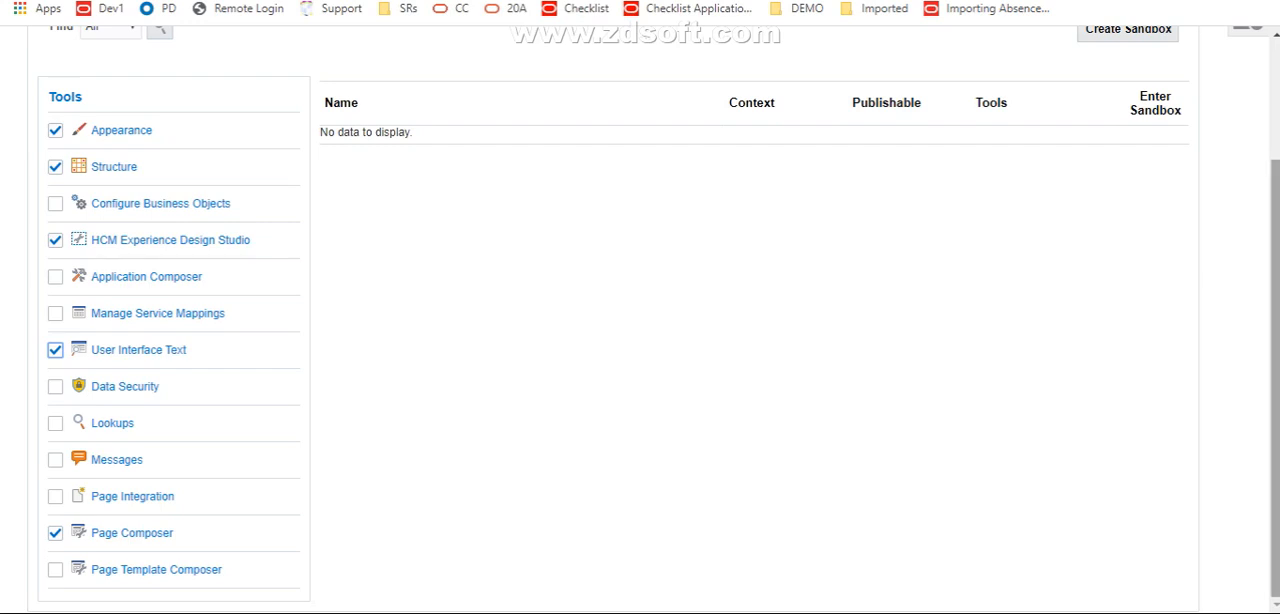
# Create a sandbox named Unified Sandbox Test with the selected tools and enter it
pyautogui.scroll(2, 1275, 380)
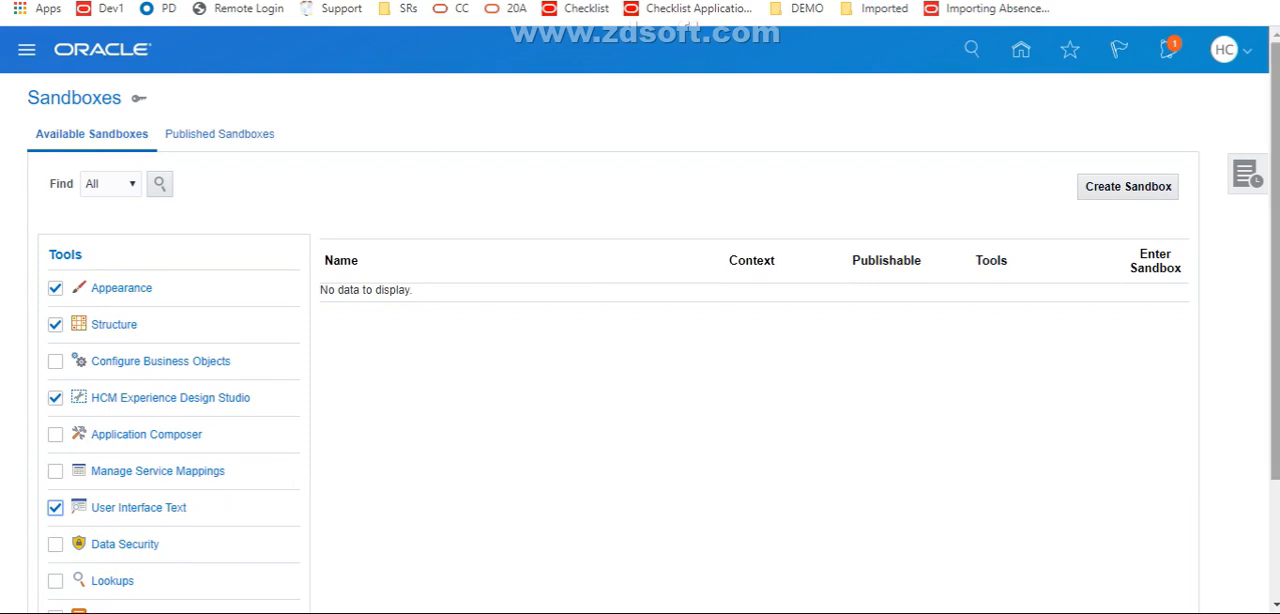
pyautogui.scroll(-2, 640, 350)
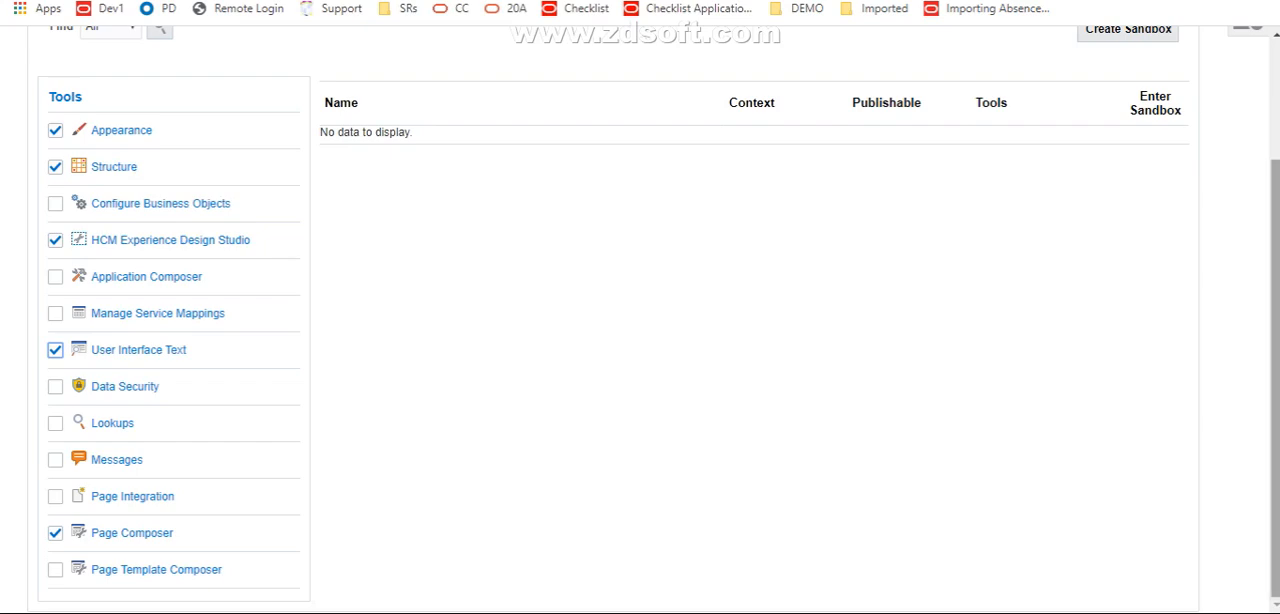
pyautogui.scroll(1, 640, 330)
pyautogui.scroll(2, 640, 330)
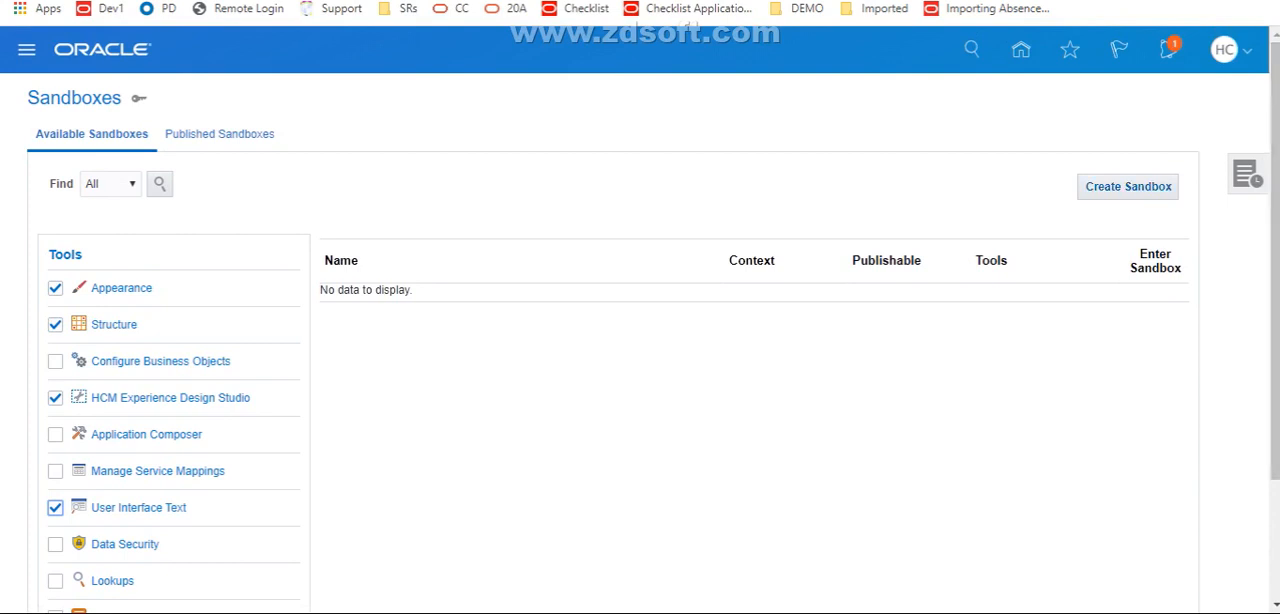
pyautogui.click(1128, 186)
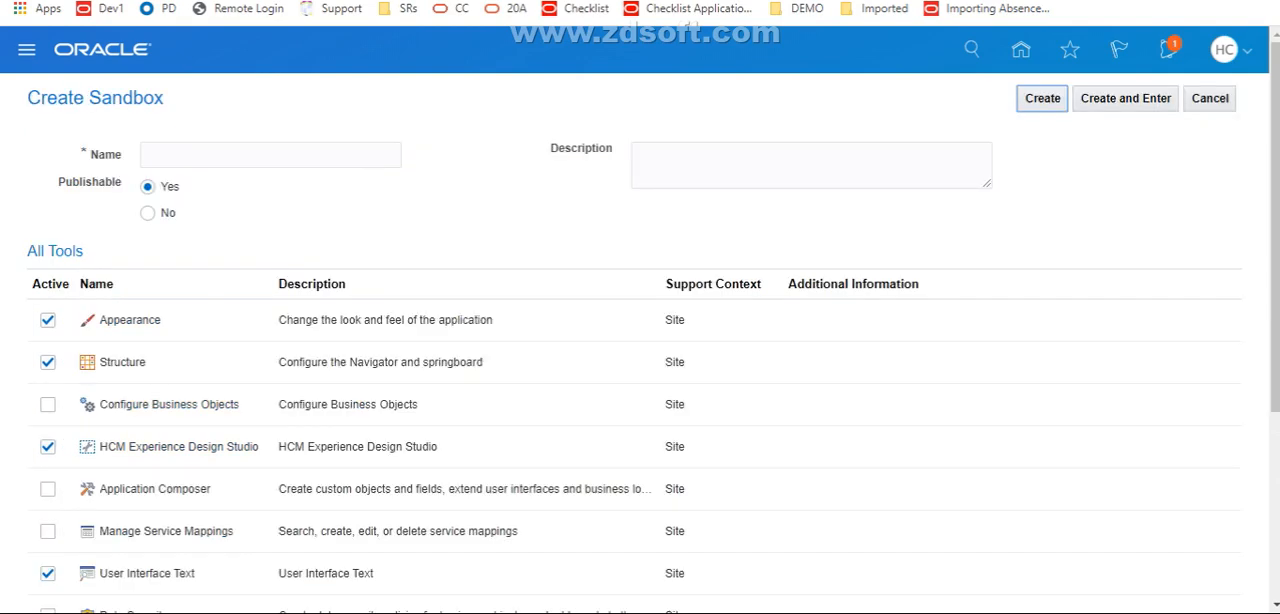
pyautogui.click(270, 155)
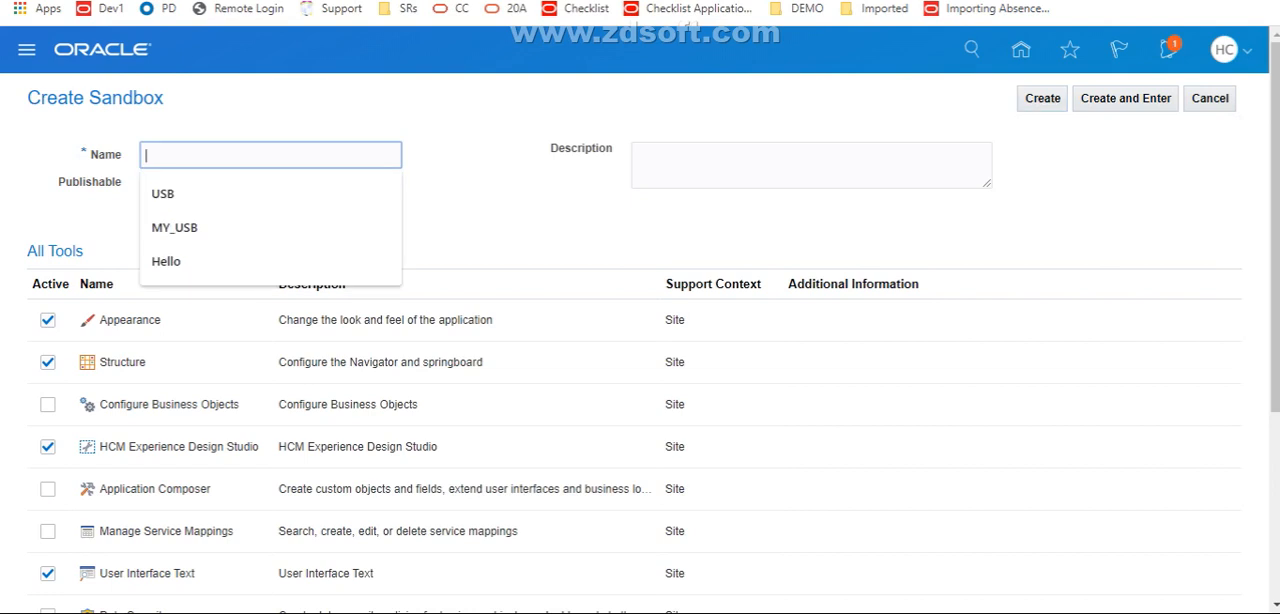
pyautogui.write('Q')
pyautogui.press('BackSpace')
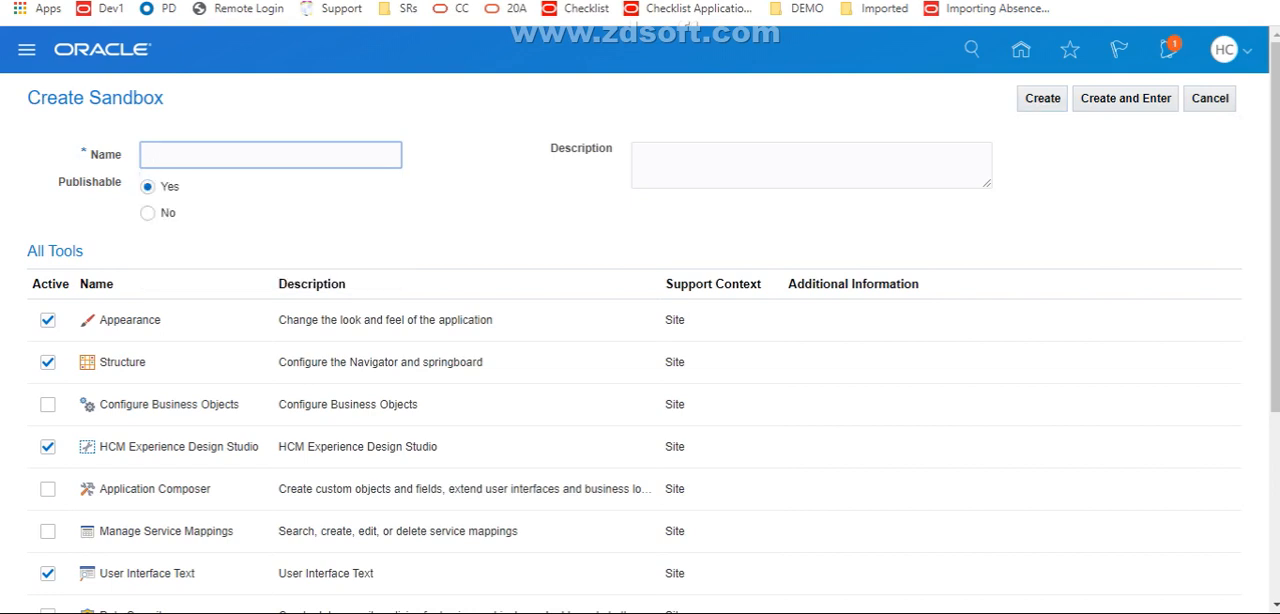
pyautogui.write('Unified Sand')
pyautogui.write('box Test')
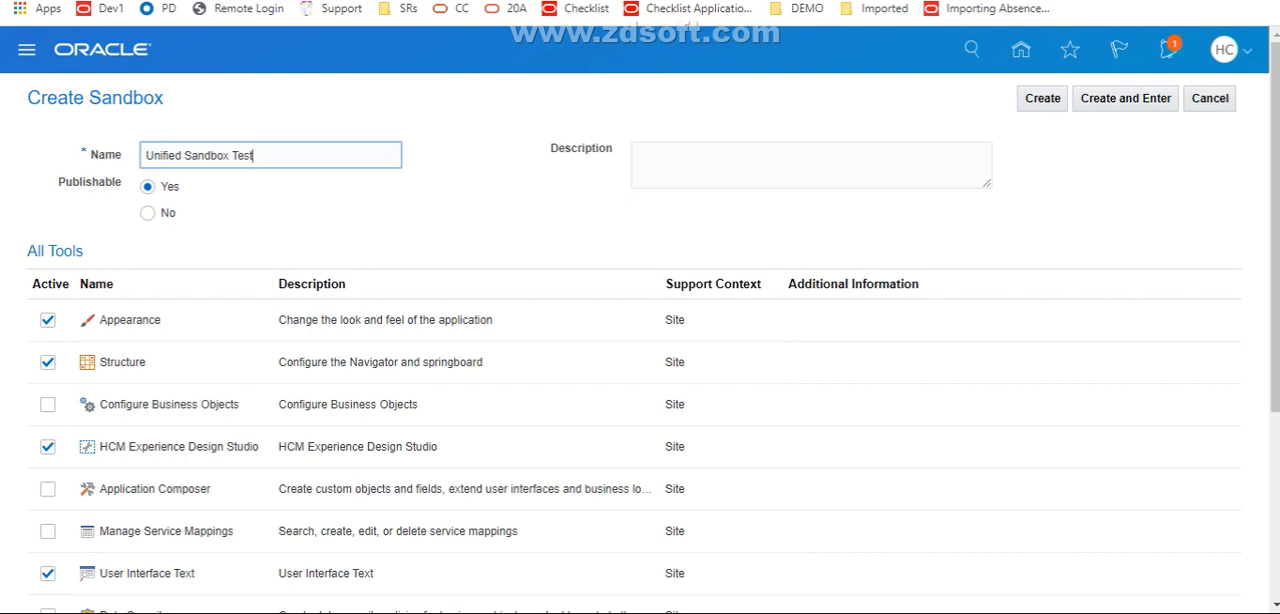
pyautogui.press('Tab')
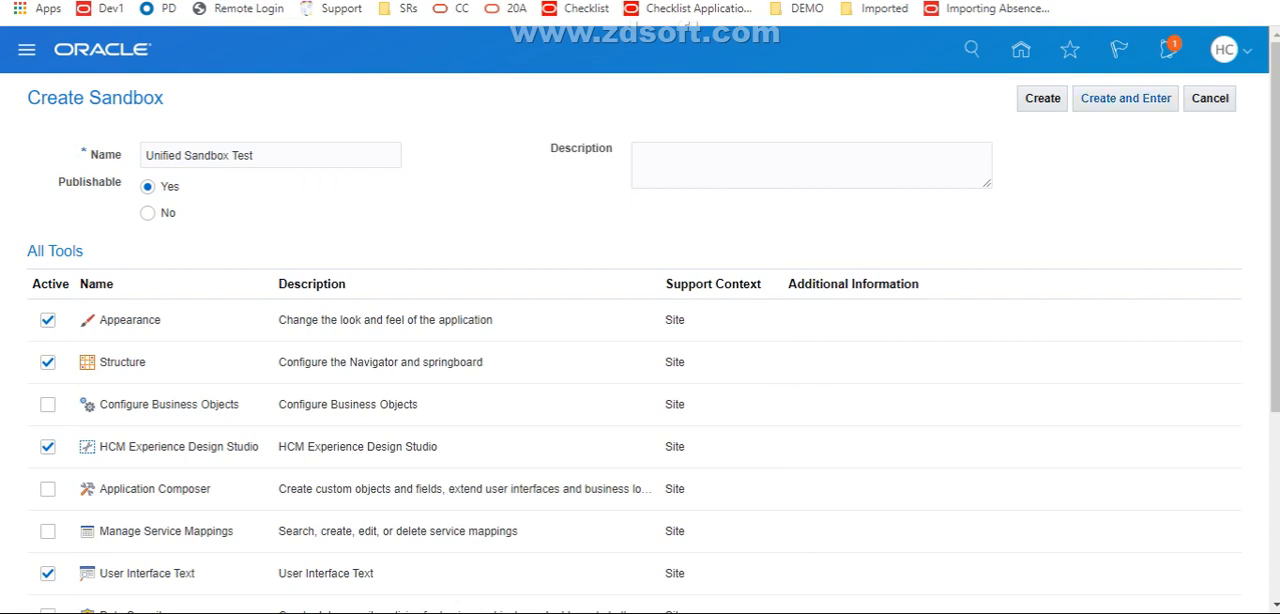
pyautogui.click(1126, 98)
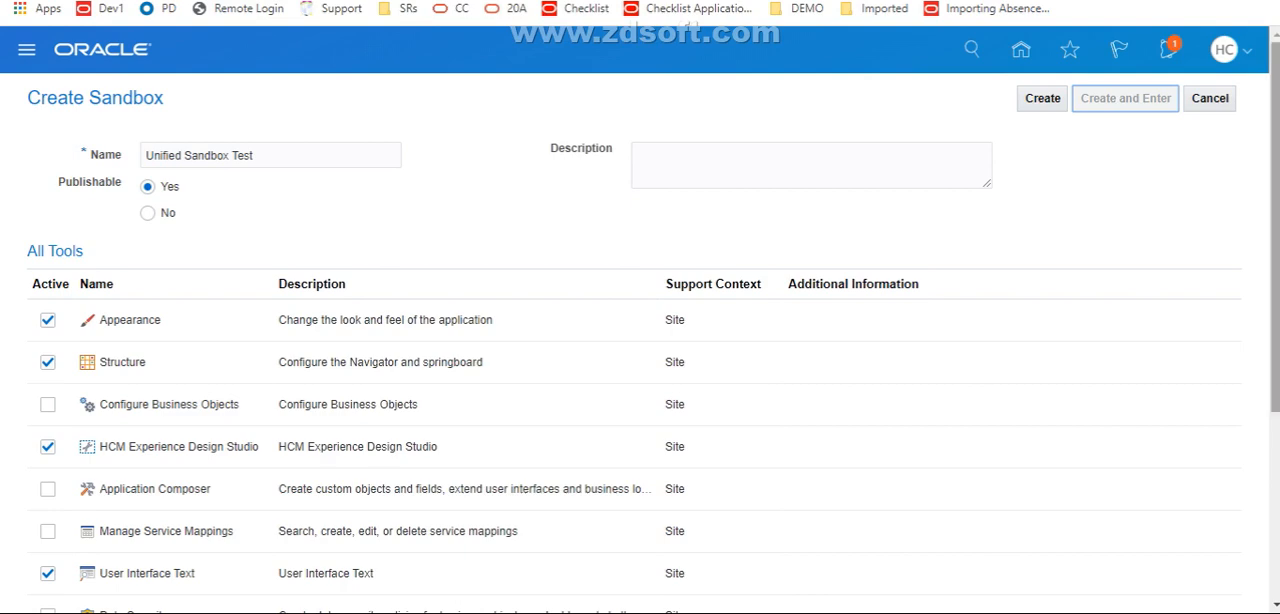
# From the home page, open Person Management in the My Client Groups section
pyautogui.scroll(-3, 640, 350)
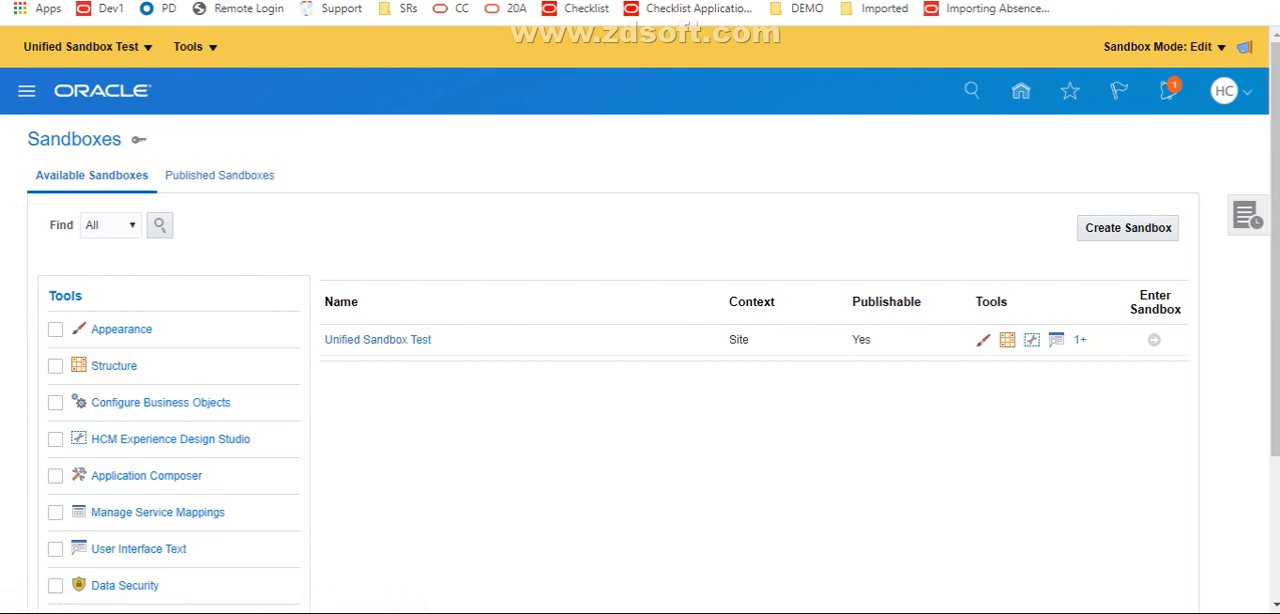
pyautogui.click(1020, 90)
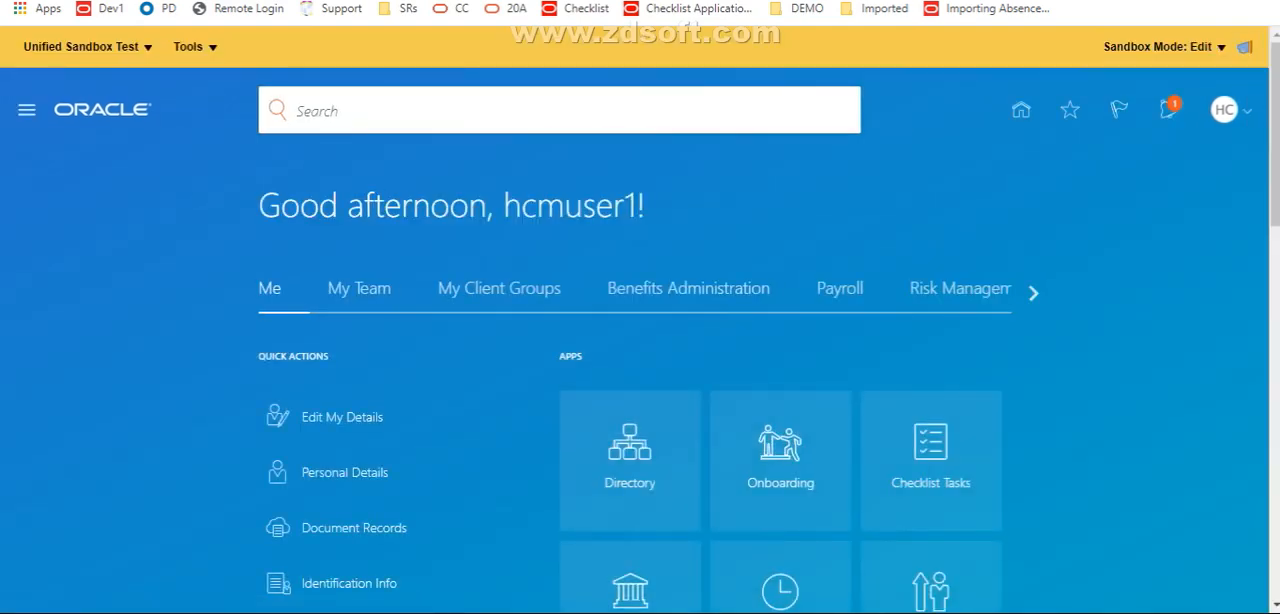
pyautogui.click(499, 289)
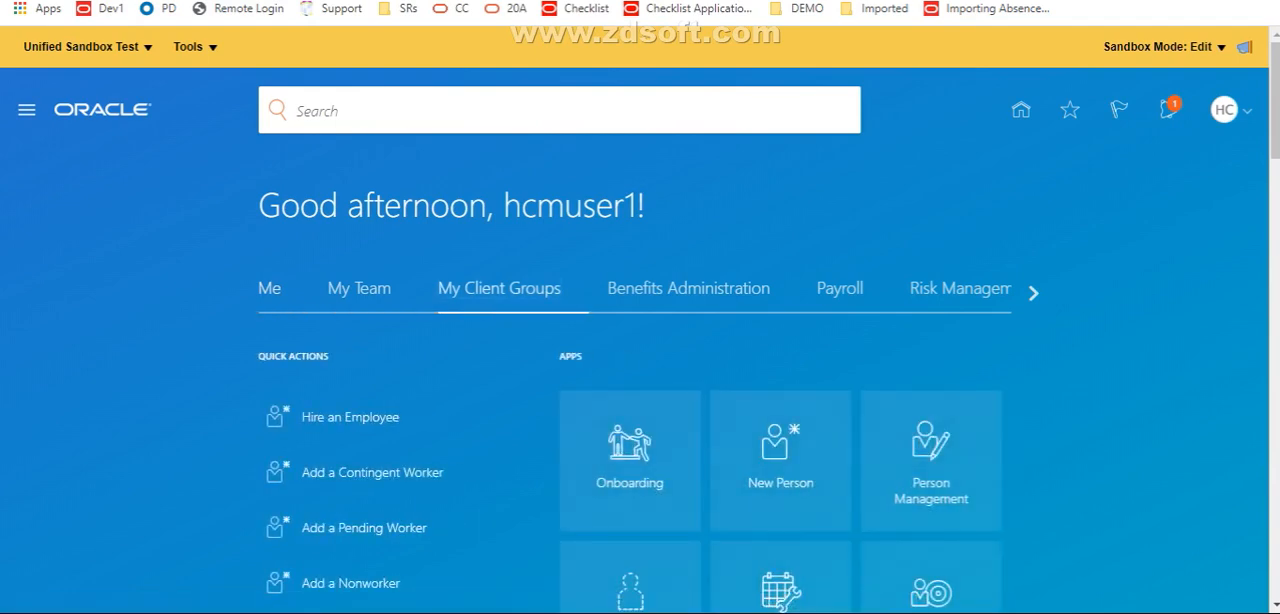
pyautogui.moveTo(1275, 134)
pyautogui.mouseDown()
pyautogui.moveTo(1275, 218)
pyautogui.moveTo(1275, 152)
pyautogui.mouseUp()
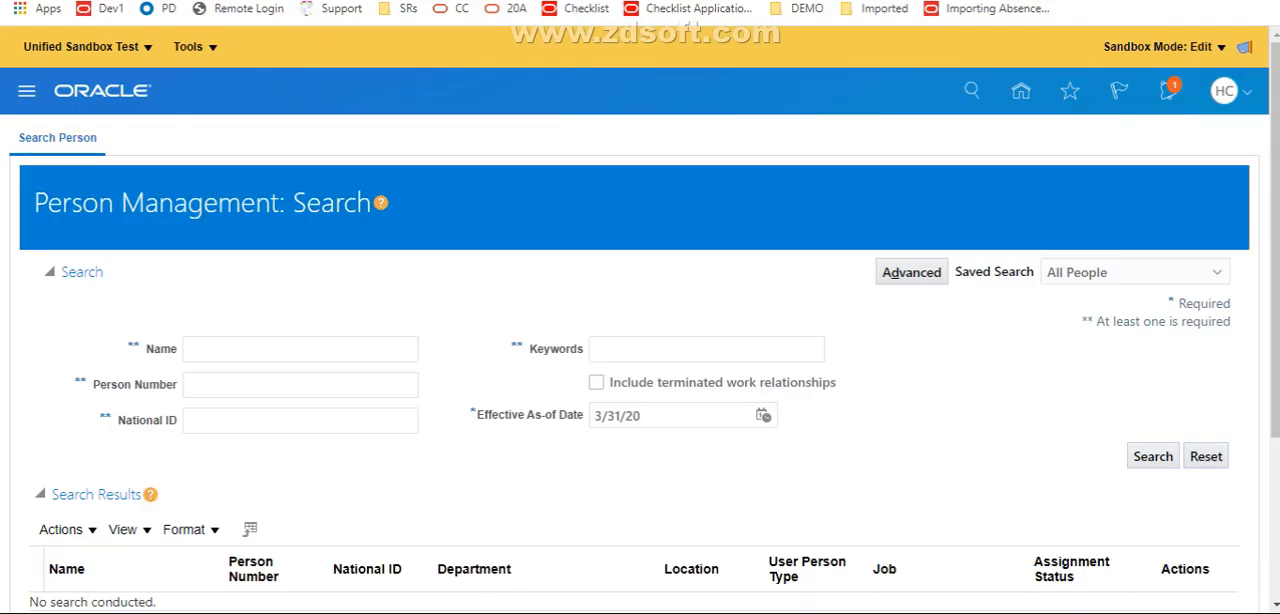
# Search for the employee by name and open the record with the Team Lead job in the MYDEPTUS department
pyautogui.click(300, 349)
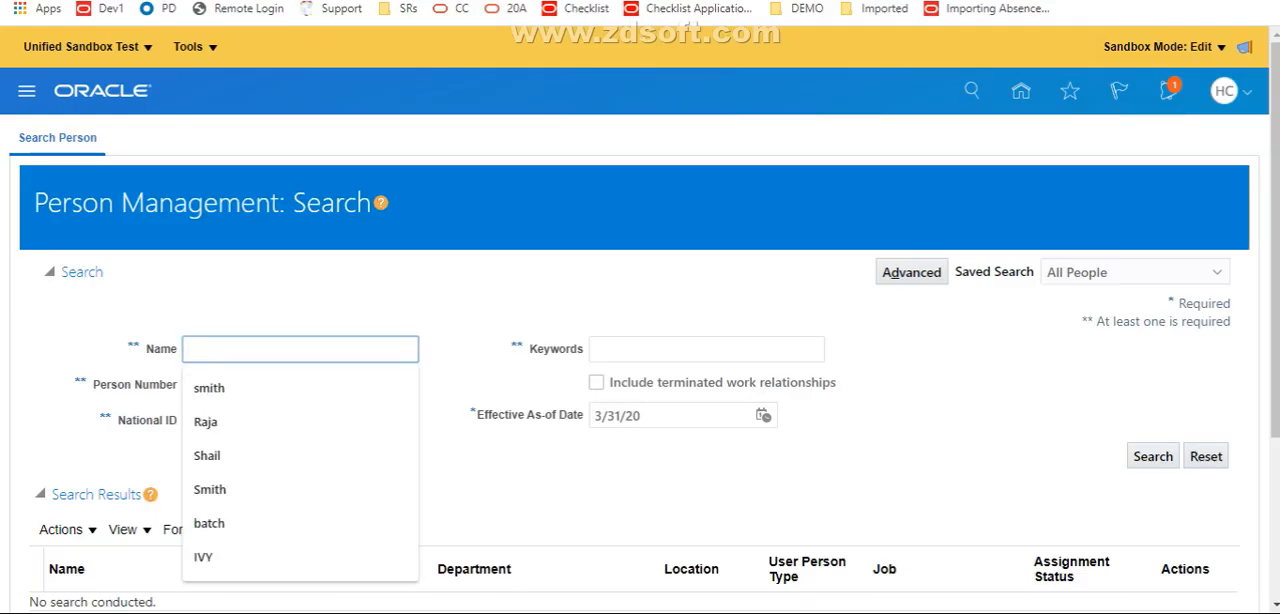
pyautogui.write('Raja')
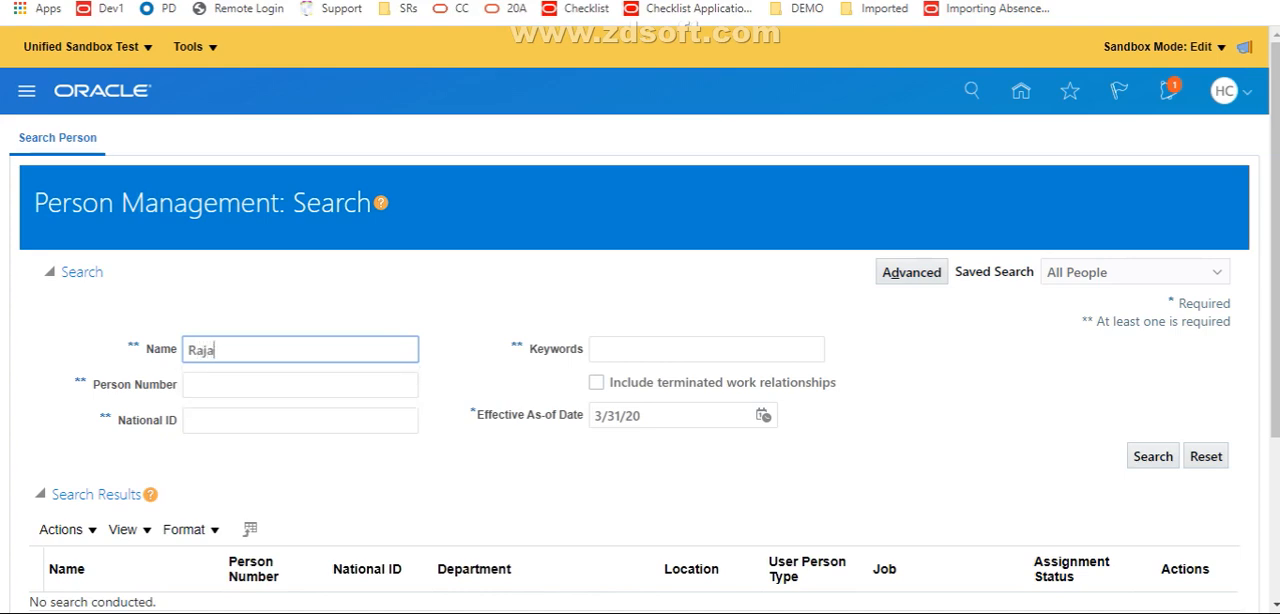
pyautogui.press('Return')
pyautogui.scroll(-2, 640, 400)
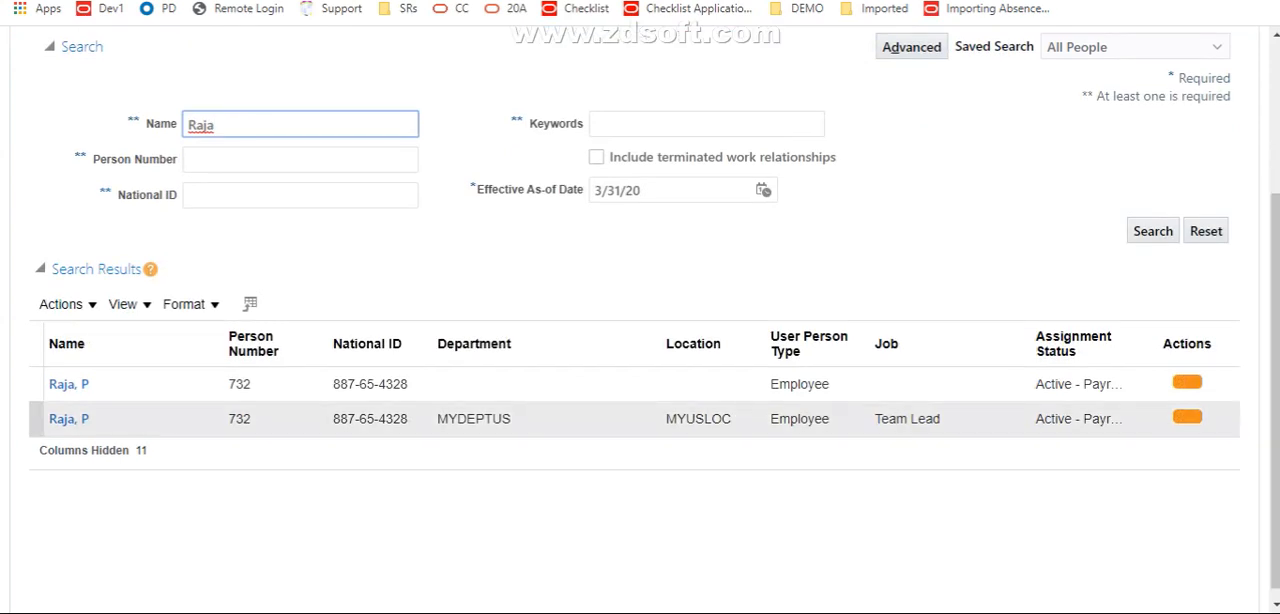
pyautogui.click(69, 419)
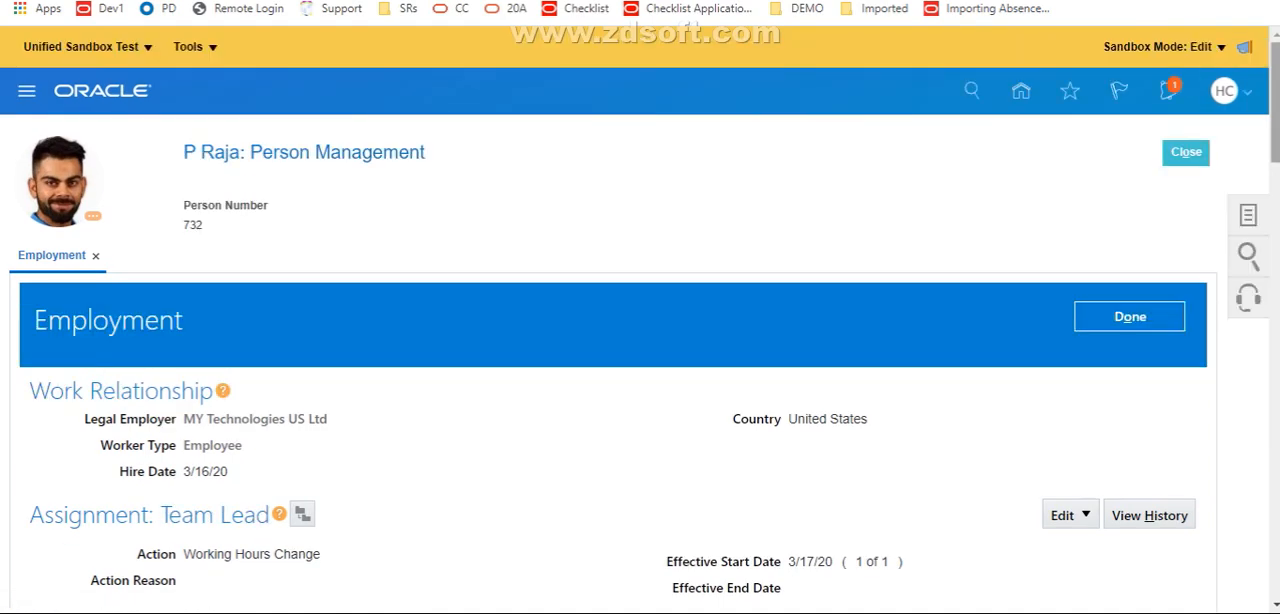
# Look over the employee's Employment page and open it for editing in Page Composer
pyautogui.scroll(-5, 640, 350)
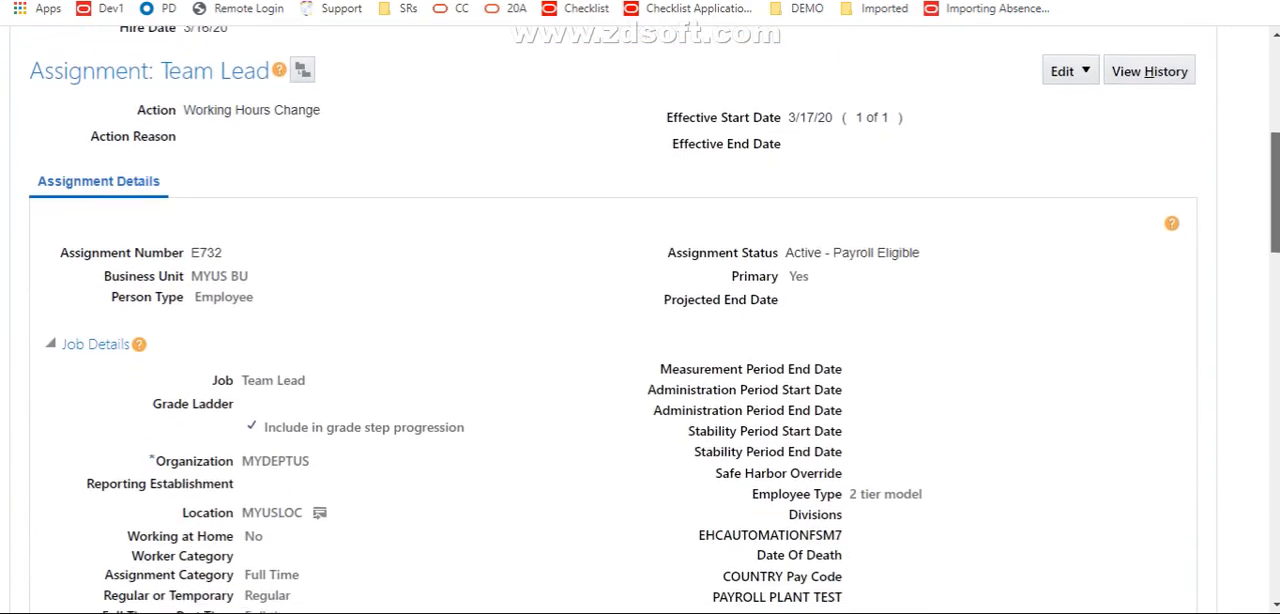
pyautogui.scroll(-2, 640, 350)
pyautogui.scroll(7, 640, 350)
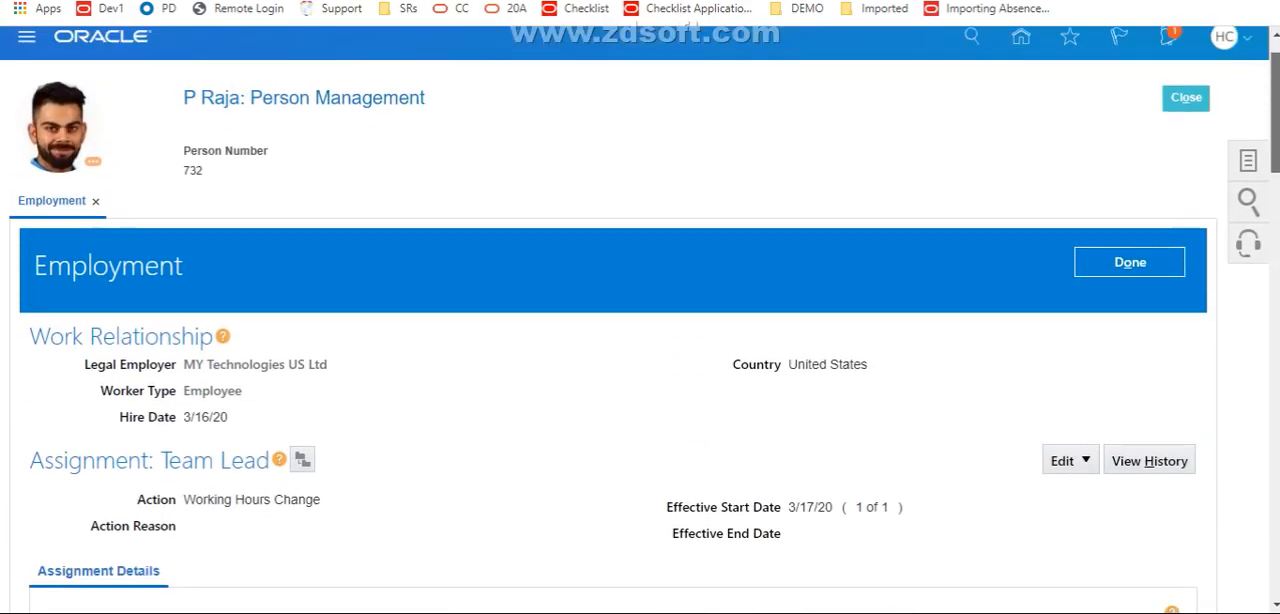
pyautogui.scroll(1, 640, 350)
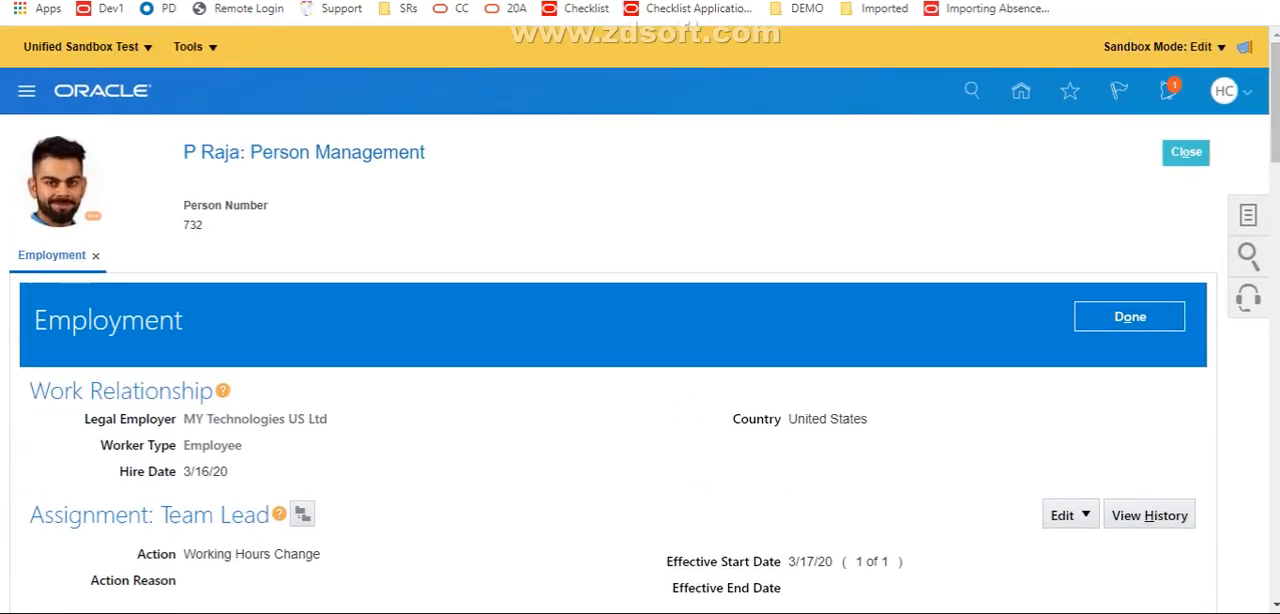
pyautogui.click(188, 46)
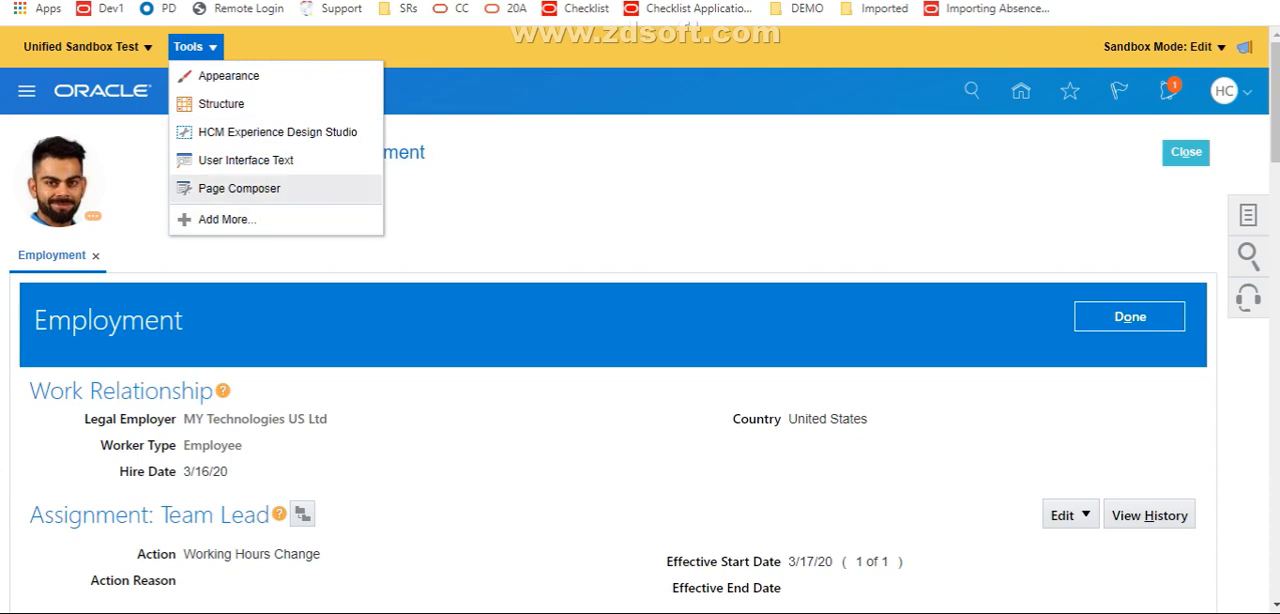
pyautogui.click(239, 188)
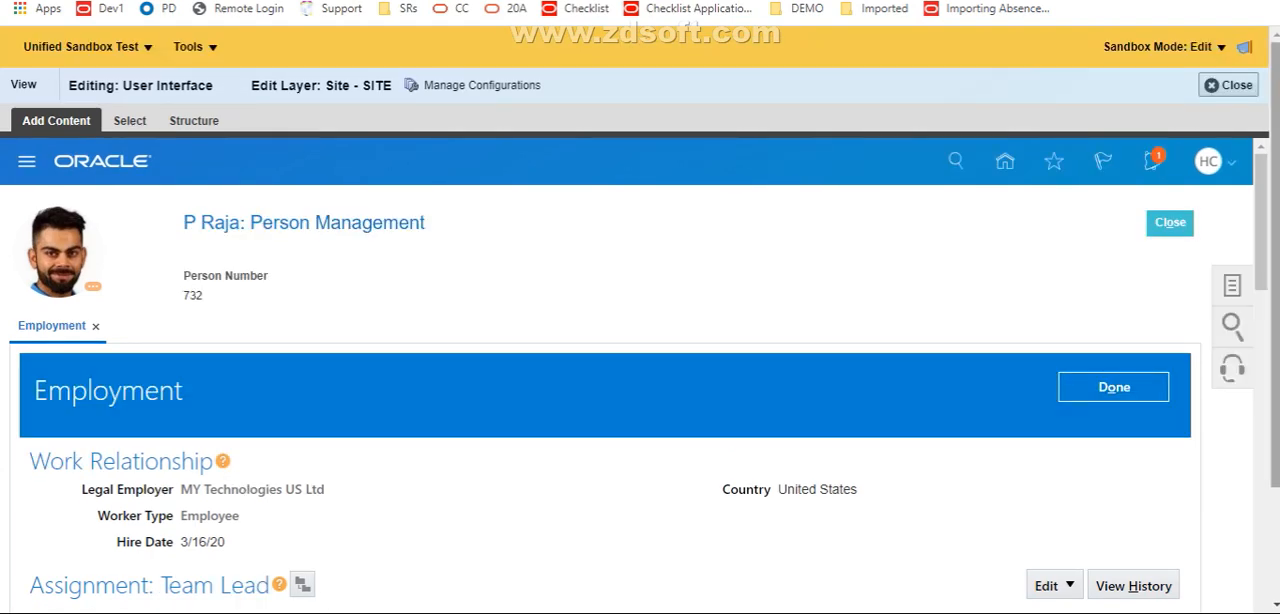
# Dock the component structure pane to the Left and widen it to show the component tree
pyautogui.scroll(-2, 640, 400)
pyautogui.moveTo(1275, 264); pyautogui.dragTo(1275, 375)
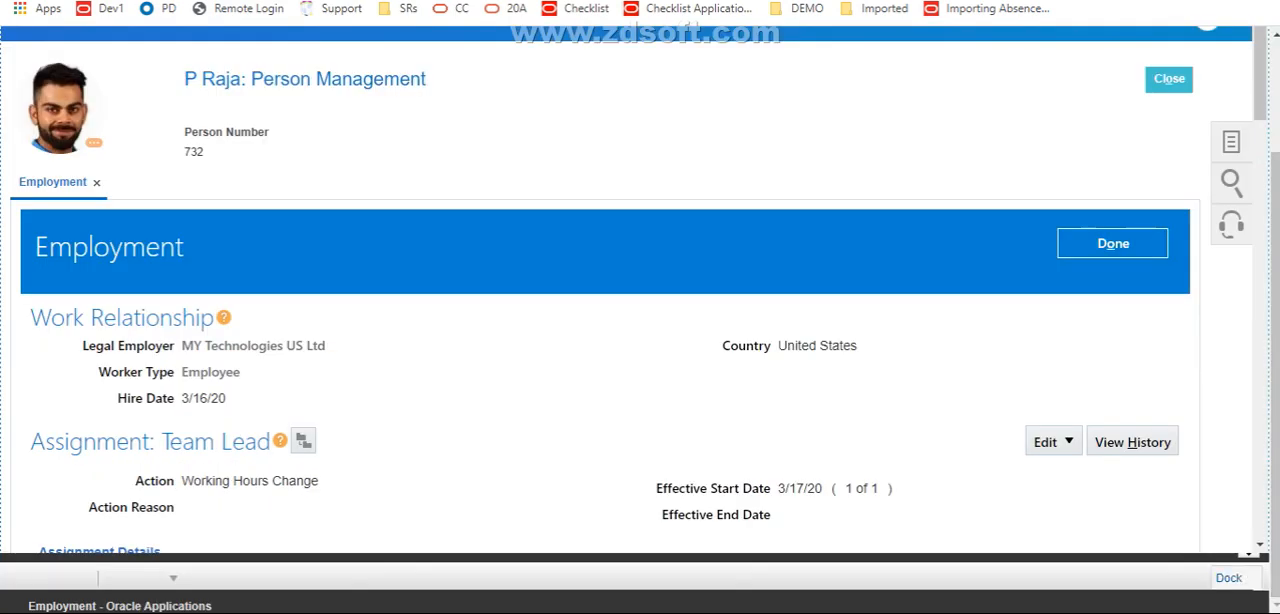
pyautogui.click(1229, 577)
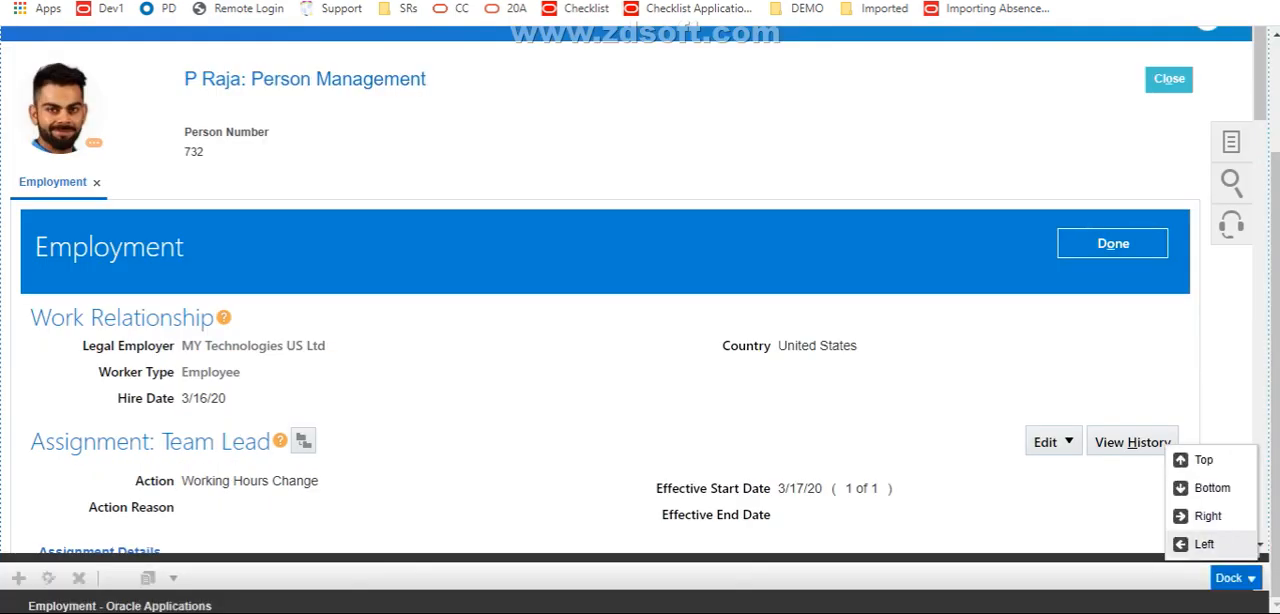
pyautogui.click(1205, 545)
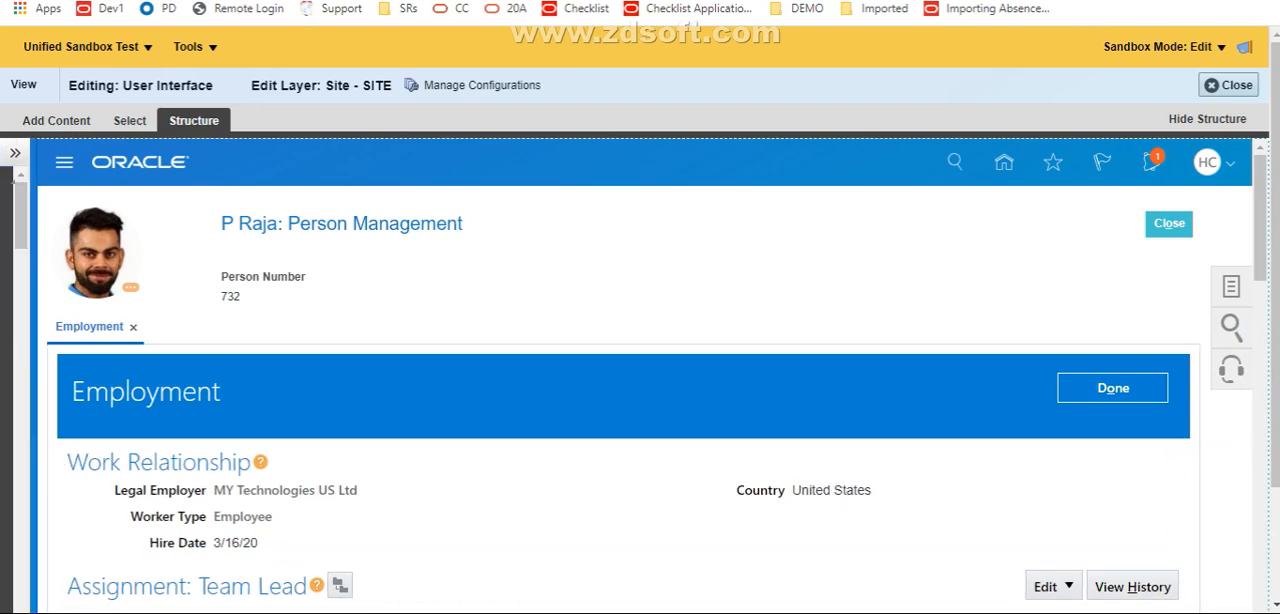
pyautogui.moveTo(33, 376); pyautogui.dragTo(352, 376)
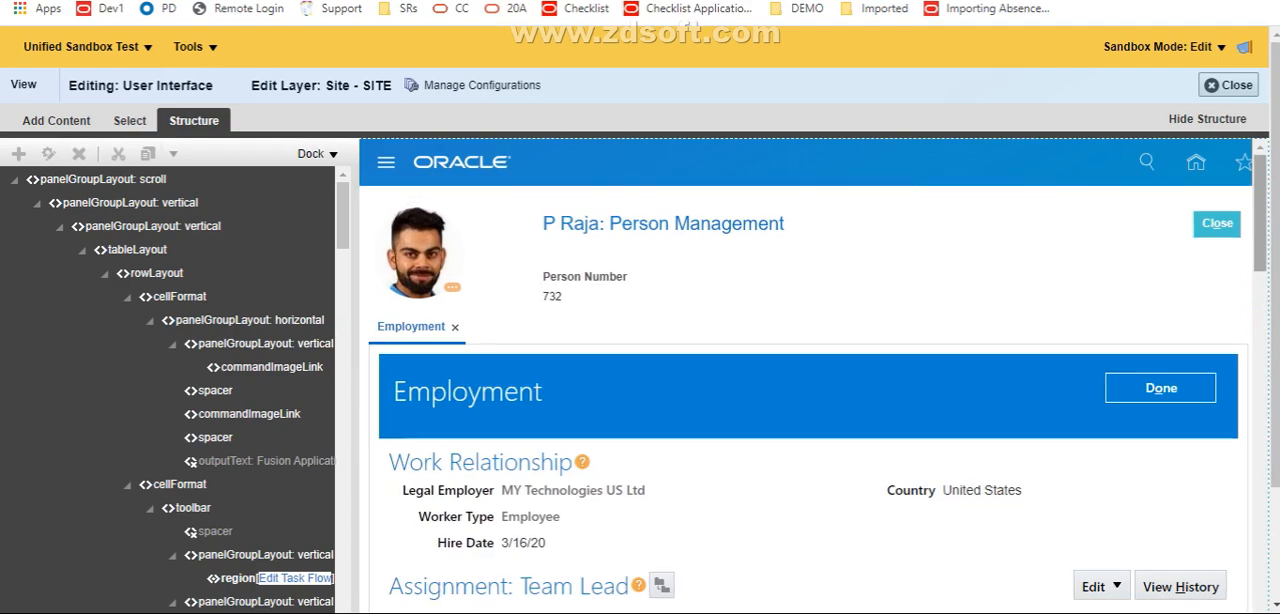
# Widen the structure pane further and confirm editing the shared task flow to reach the Organization field in Job Details
pyautogui.moveTo(1260, 213); pyautogui.dragTo(1260, 343)
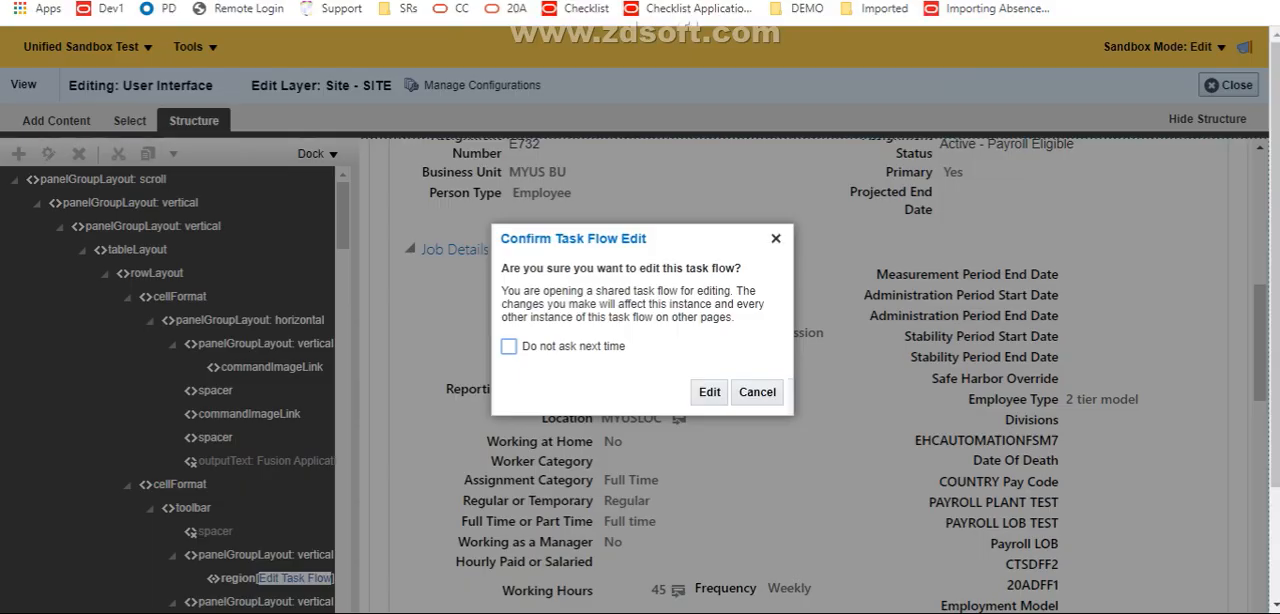
pyautogui.click(709, 392)
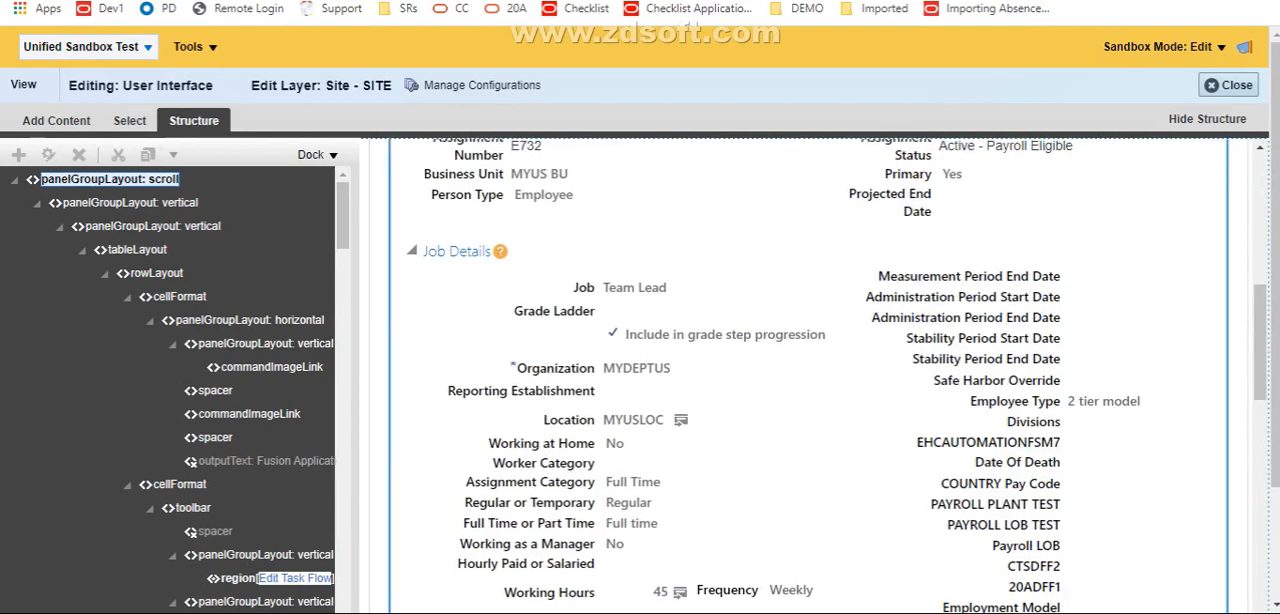
pyautogui.moveTo(354, 362); pyautogui.dragTo(470, 362)
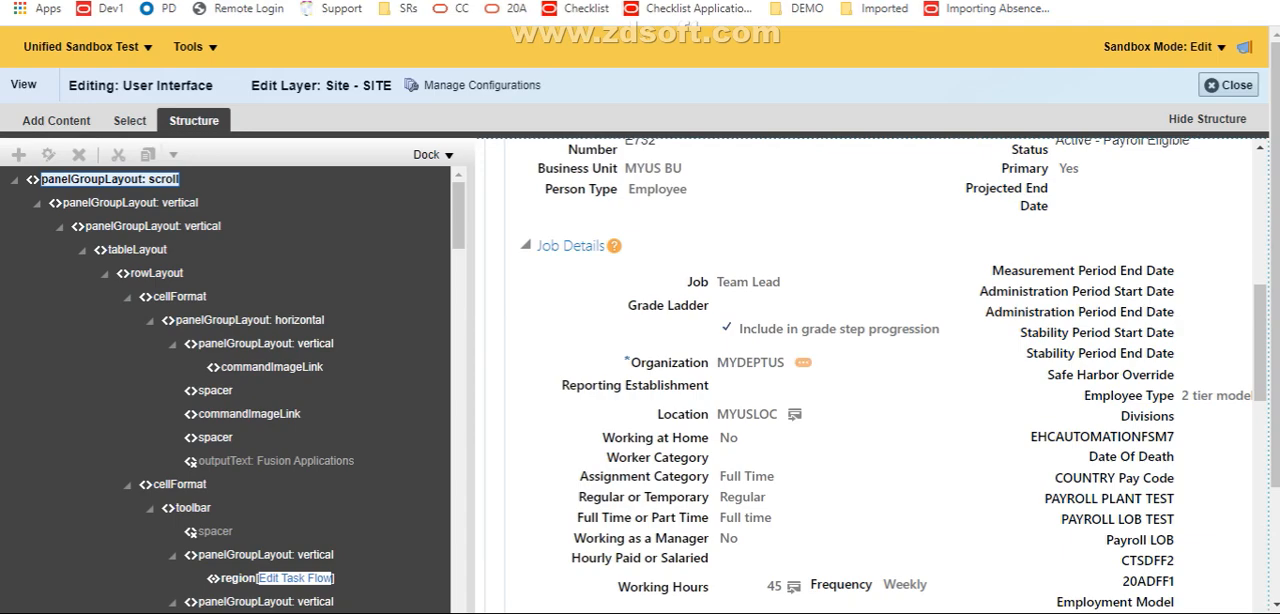
pyautogui.click(295, 578)
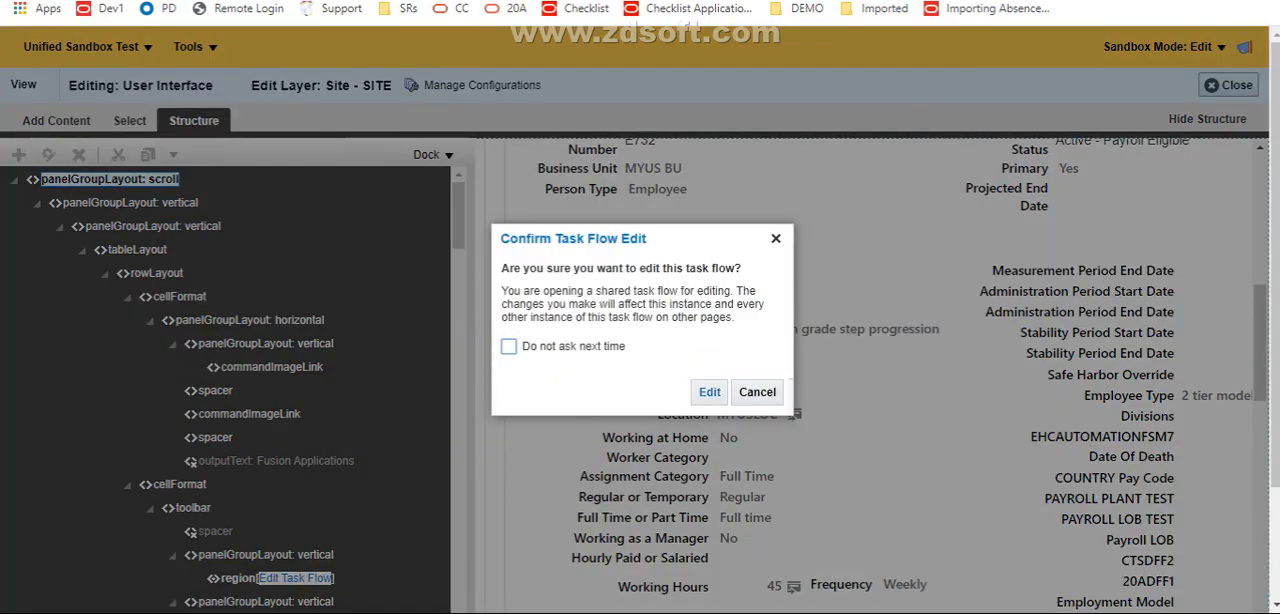
pyautogui.press('Return')
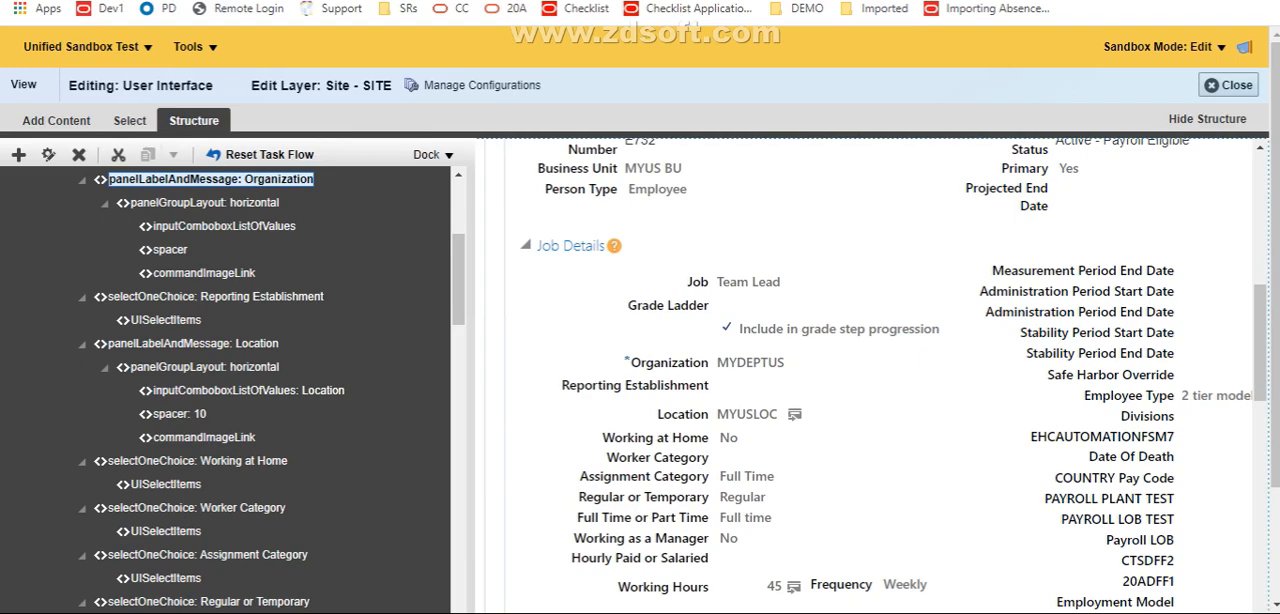
# In the Organization component's properties, turn off Show Required, set the label to Department and apply the changes
pyautogui.rightClick(281, 180)
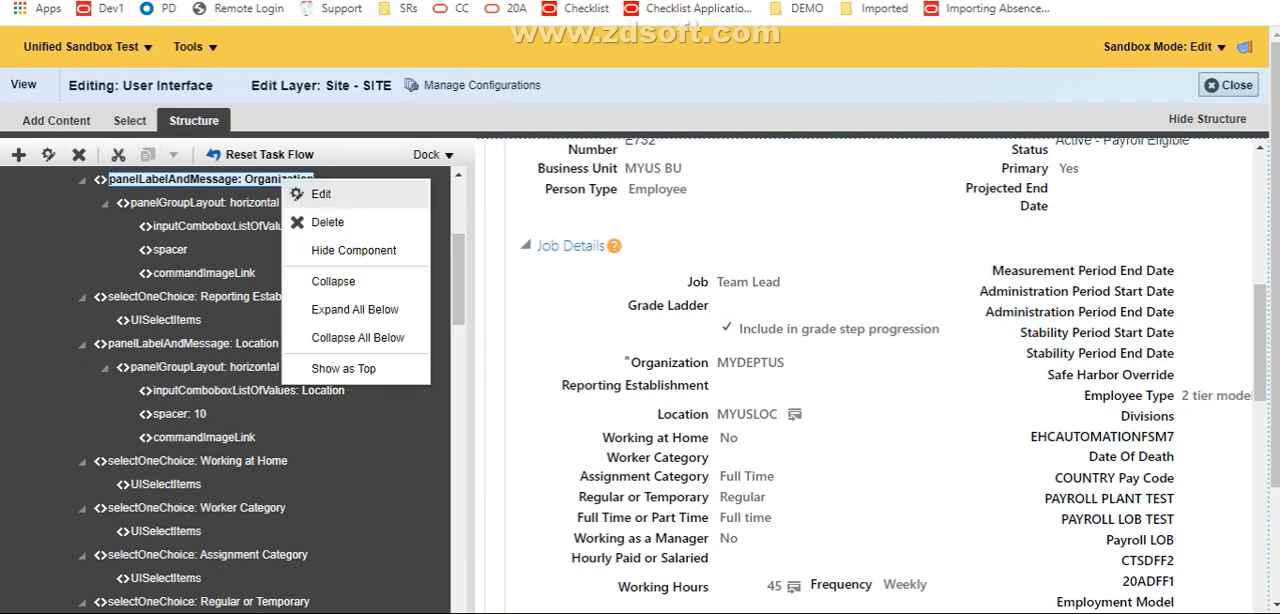
pyautogui.click(321, 194)
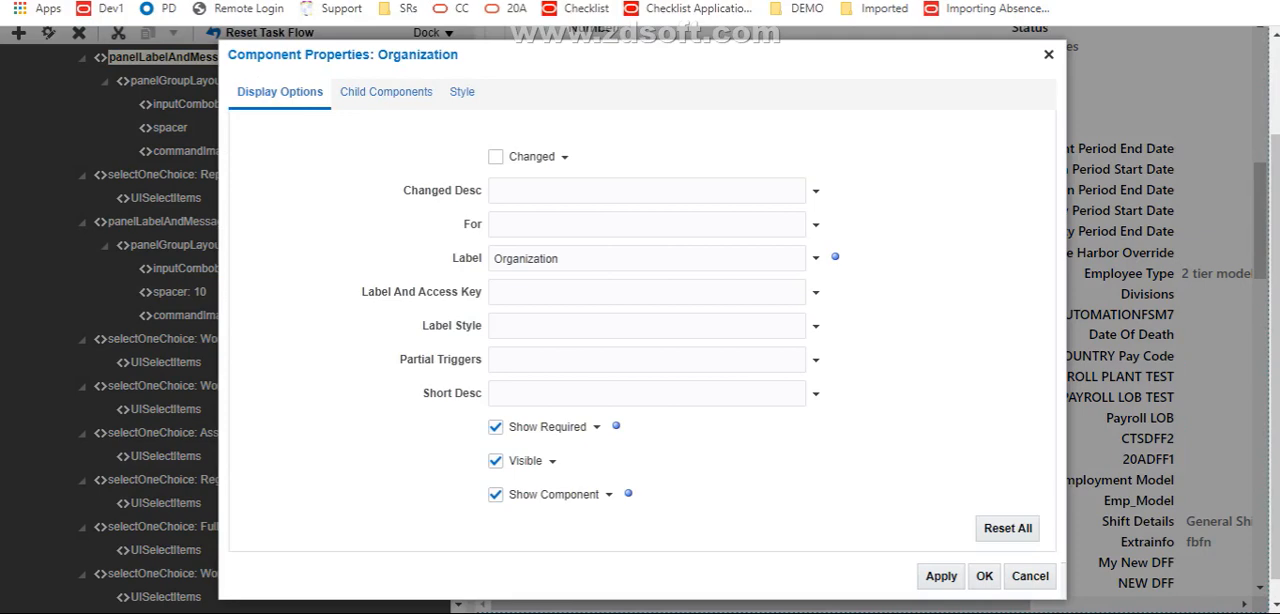
pyautogui.click(496, 427)
pyautogui.click(600, 258)
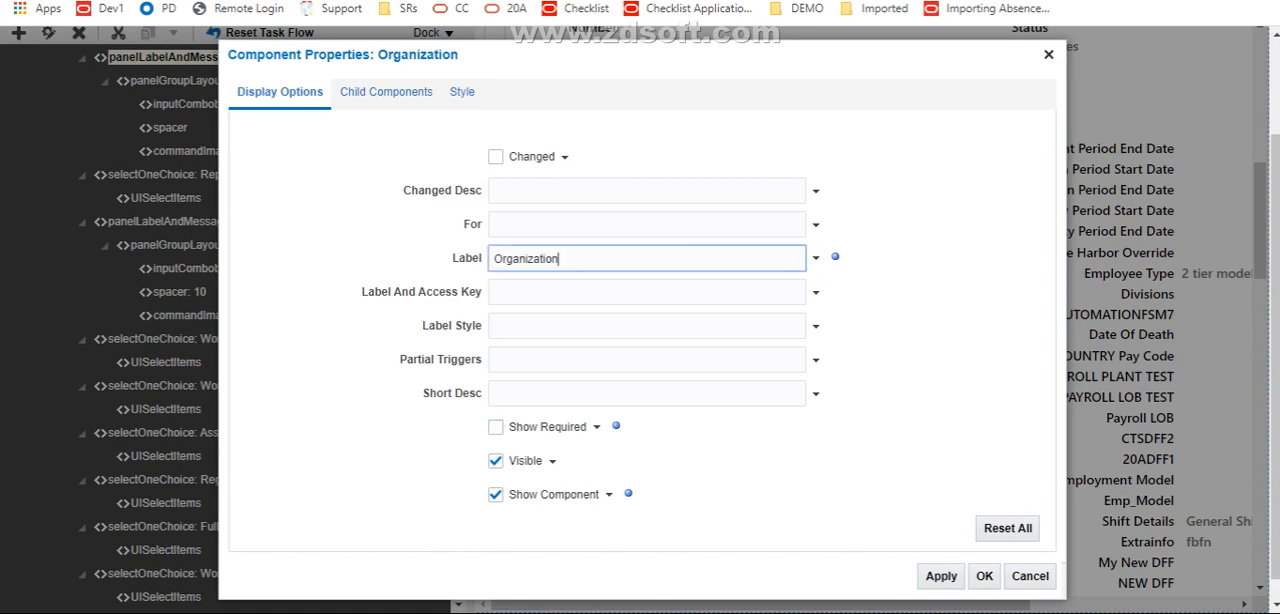
pyautogui.hotkey('ctrl', 'a')
pyautogui.press('BackSpace')
pyautogui.write('Department')
pyautogui.click(941, 576)
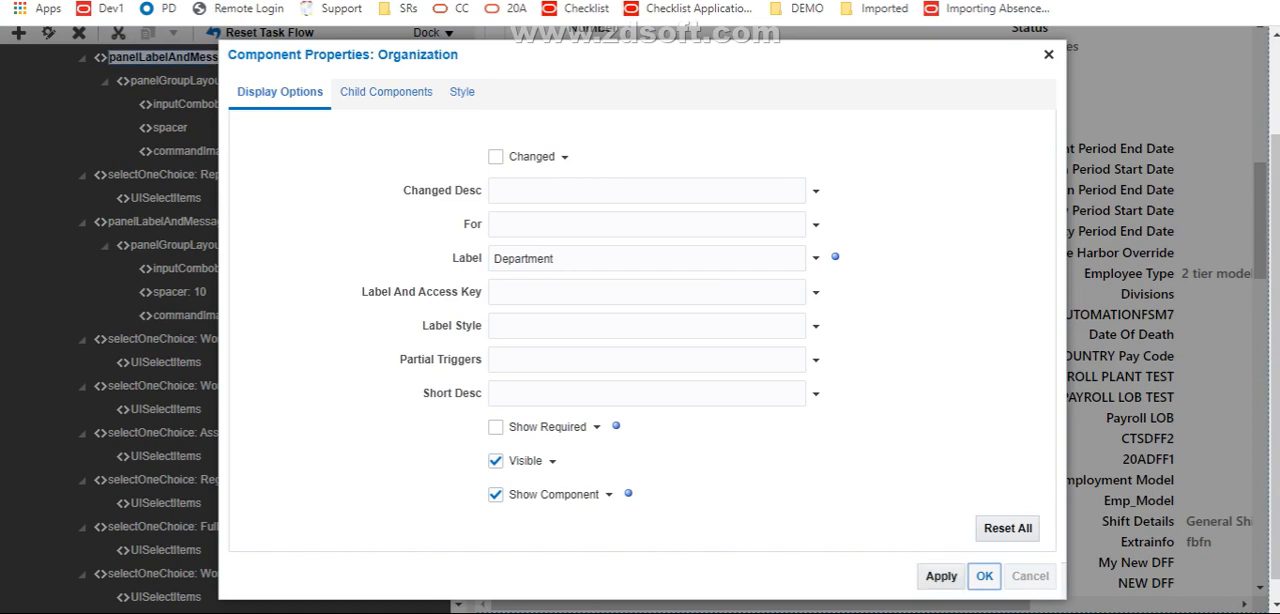
pyautogui.click(984, 576)
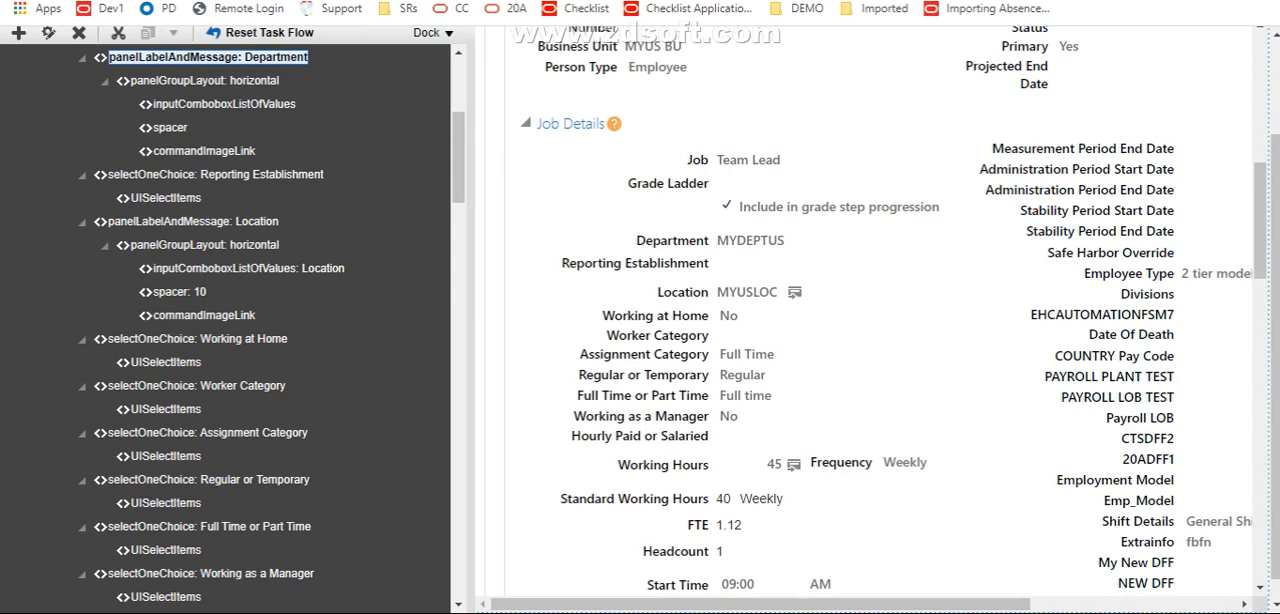
# Hide the Reporting Establishment component in the Job Details section
pyautogui.click(635, 263)
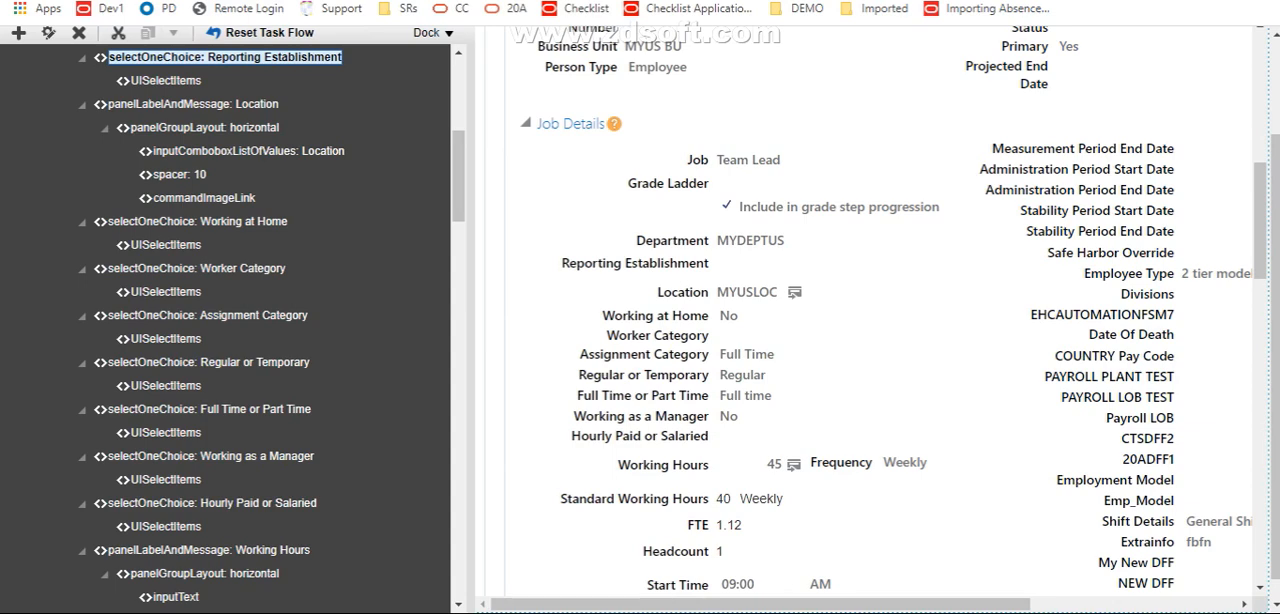
pyautogui.rightClick(288, 58)
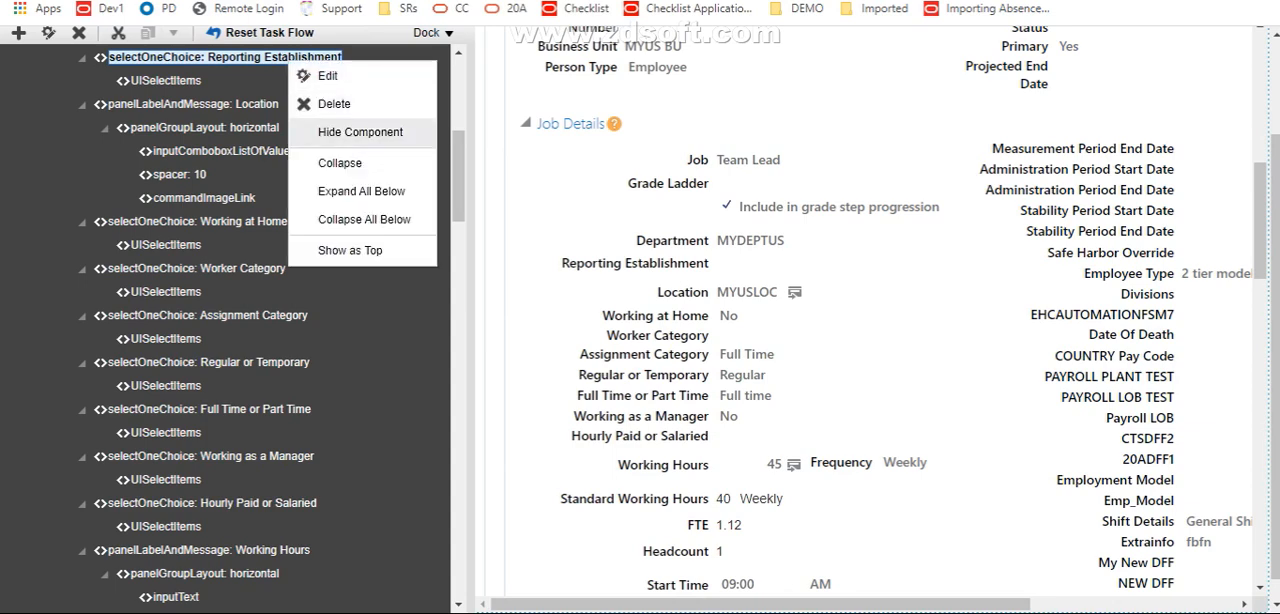
pyautogui.click(360, 132)
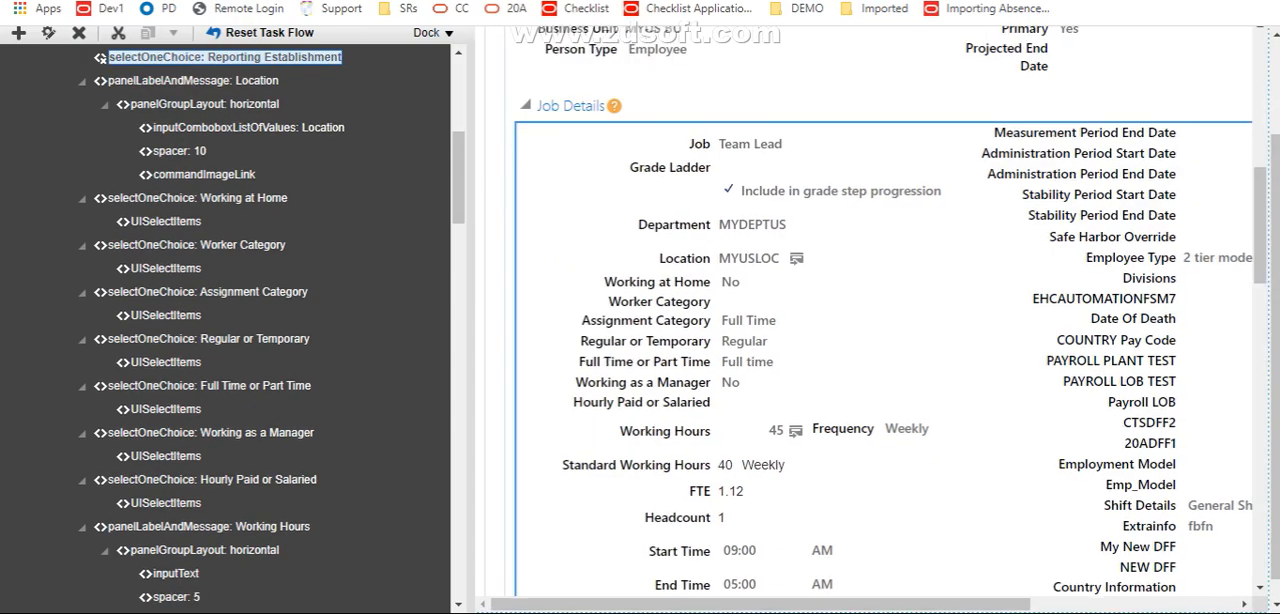
# Open the shared task flow of the ADRBPF Pensioners Employment History section for editing and hide that section
pyautogui.moveTo(1275, 230); pyautogui.dragTo(1275, 252)
pyautogui.scroll(-3, 1260, 200)
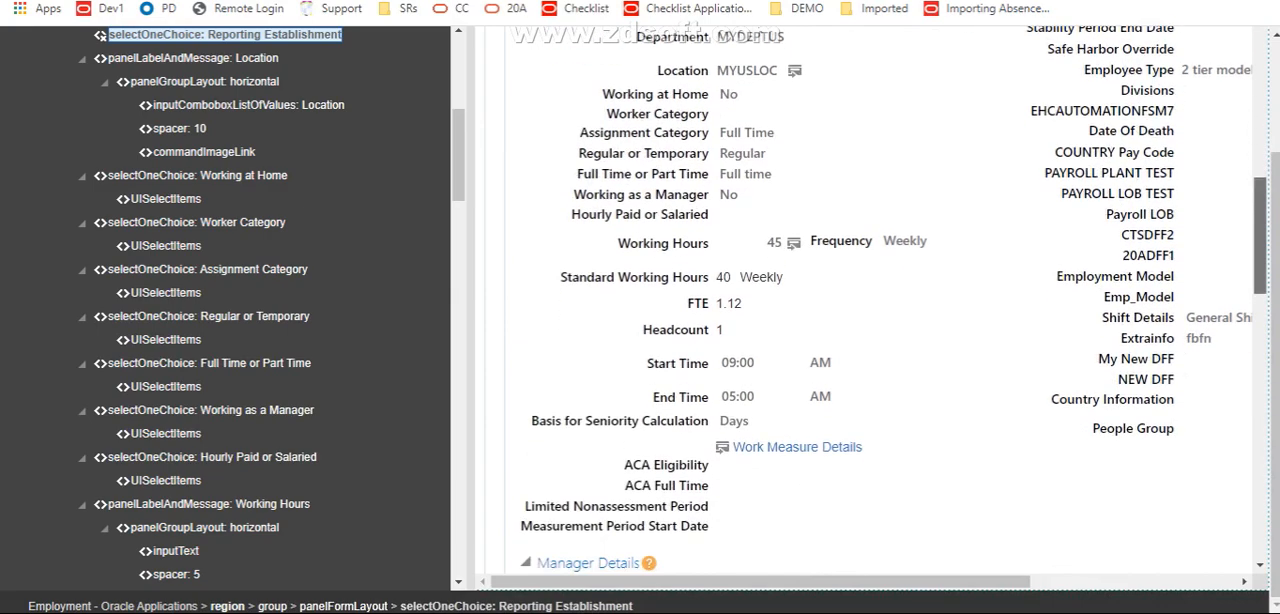
pyautogui.scroll(-15, 1260, 240)
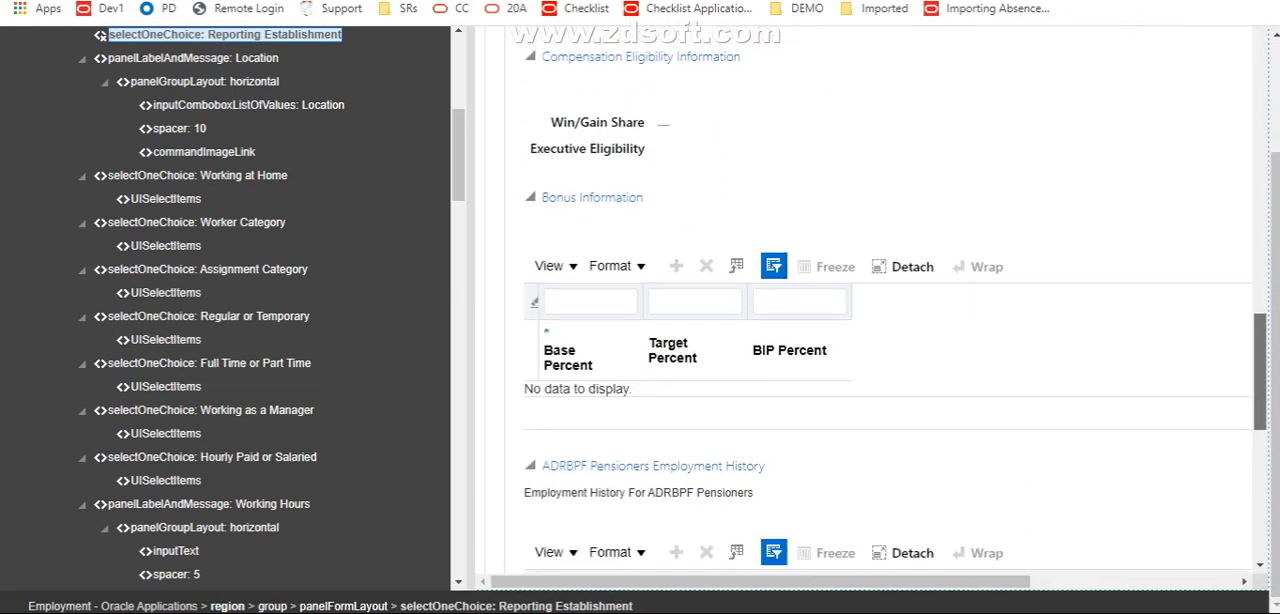
pyautogui.moveTo(1260, 372); pyautogui.dragTo(1260, 394)
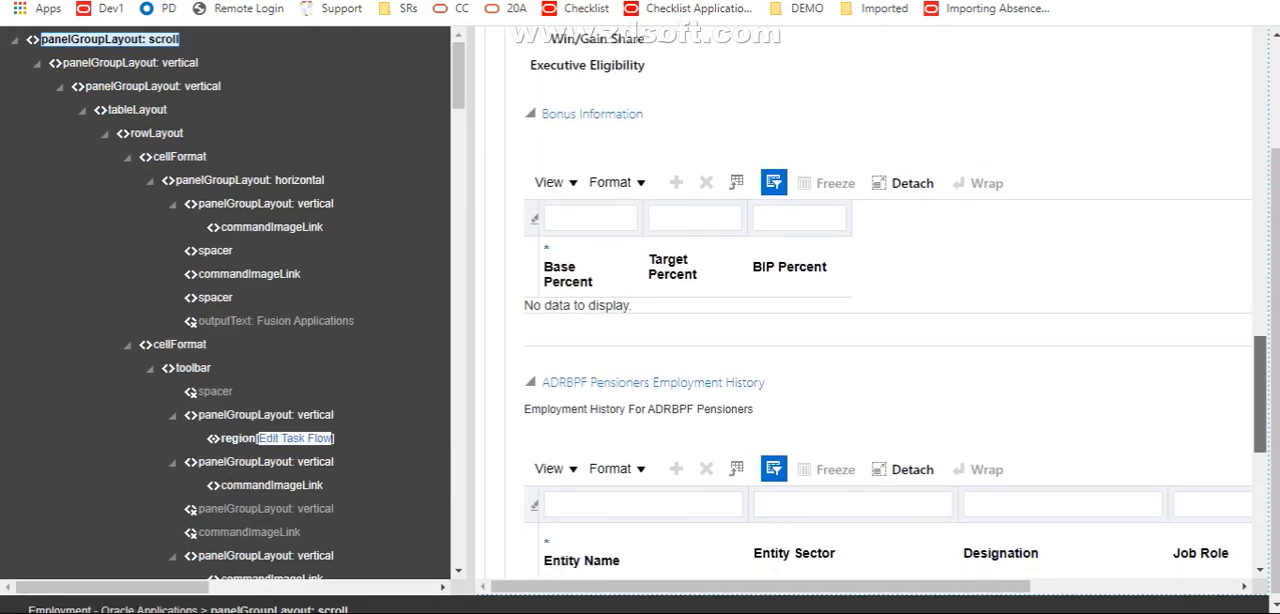
pyautogui.scroll(-2, 880, 300)
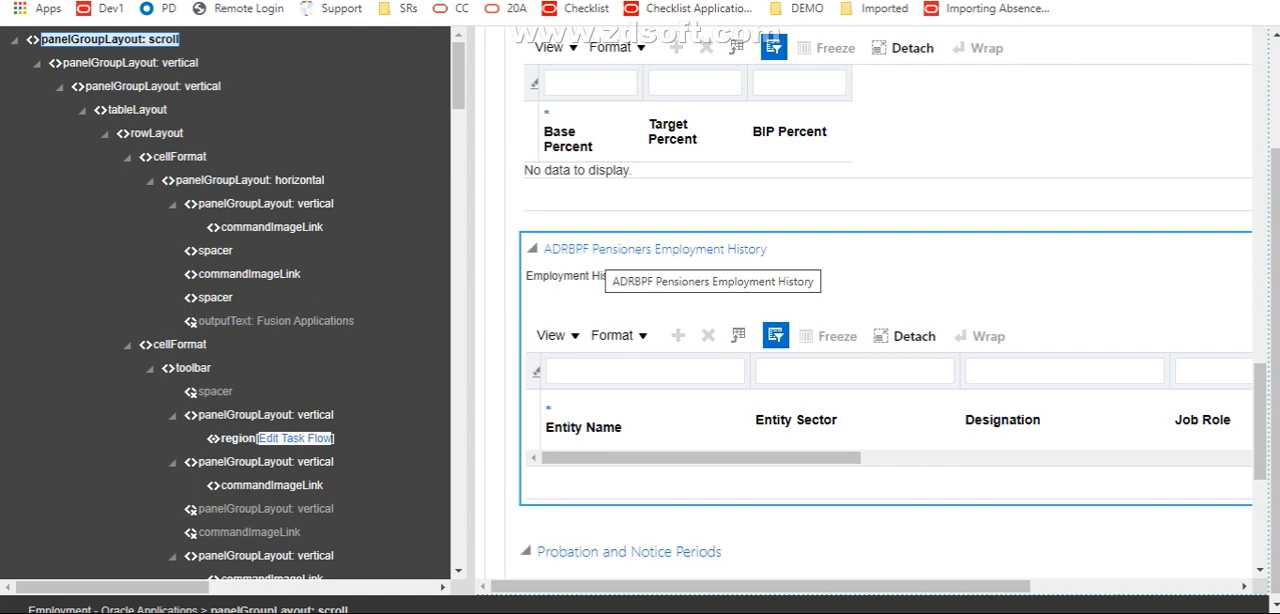
pyautogui.click(604, 251)
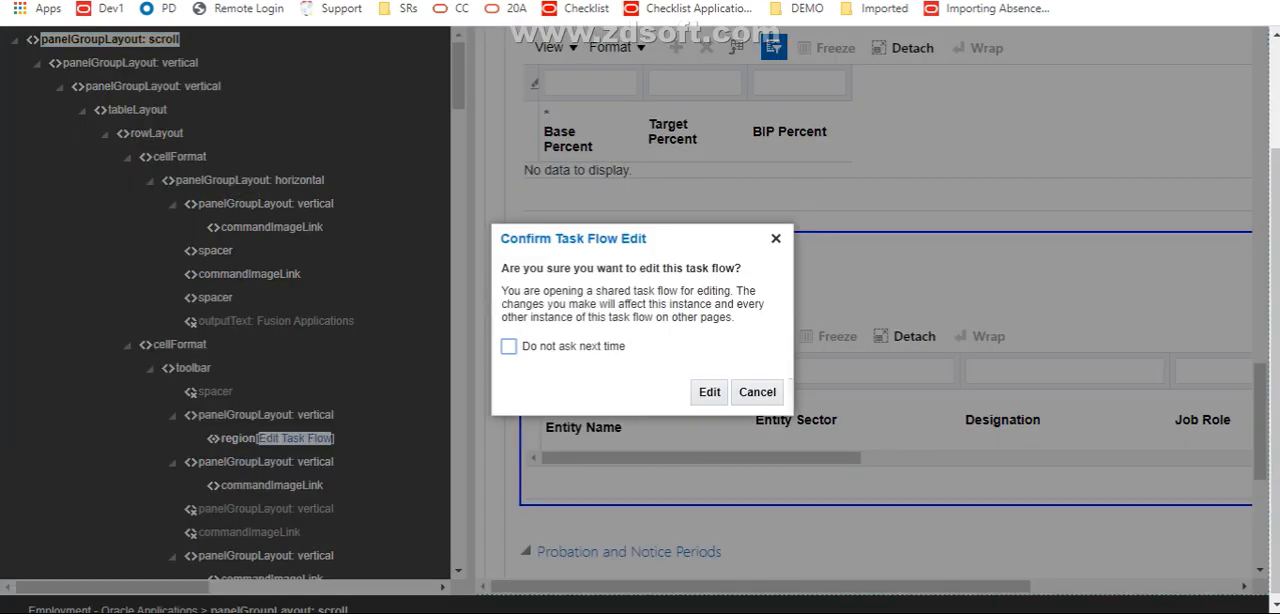
pyautogui.click(709, 392)
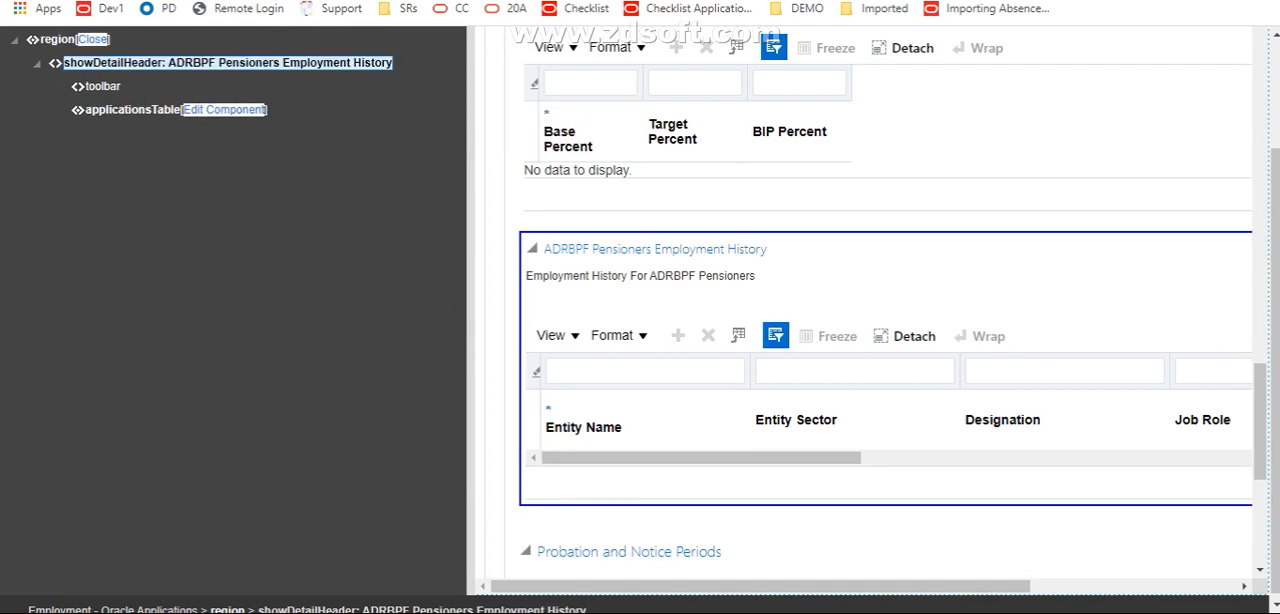
pyautogui.rightClick(338, 63)
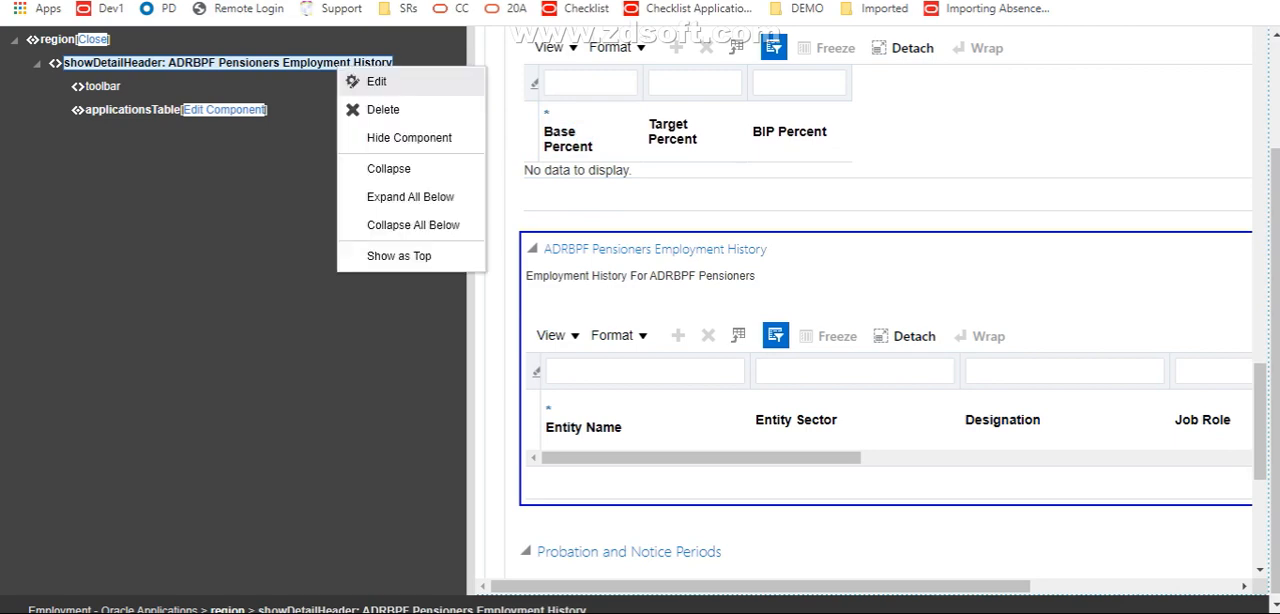
pyautogui.click(409, 138)
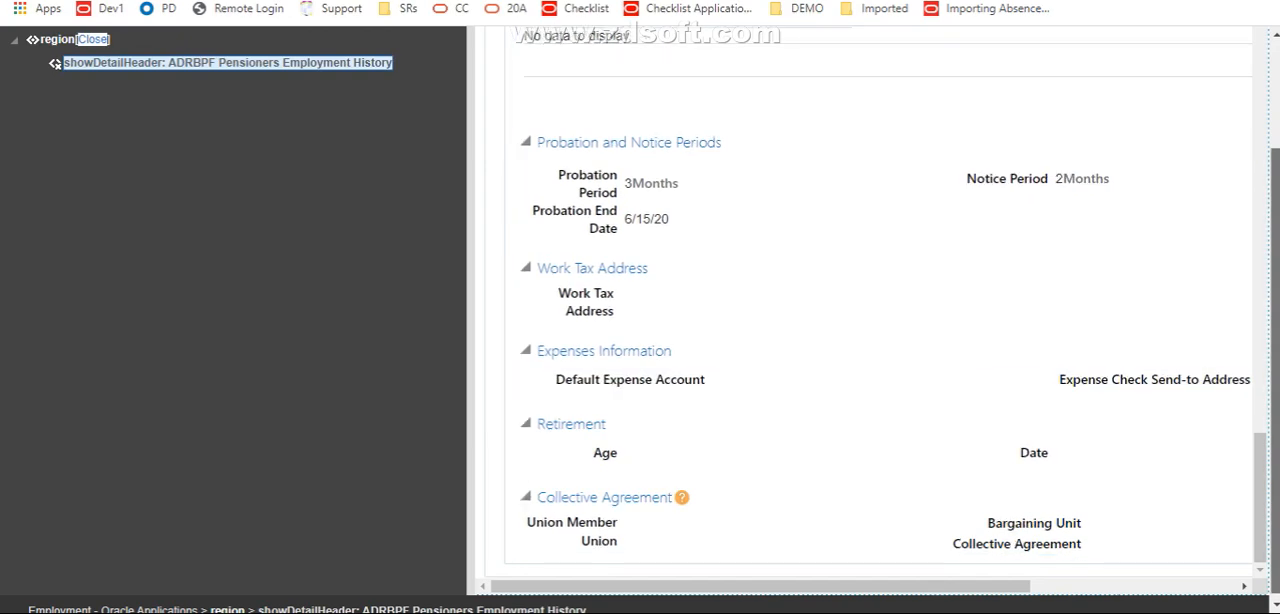
# Close Page Composer and go to the sandbox's detail page for publishing
pyautogui.moveTo(1275, 330); pyautogui.dragTo(1275, 215)
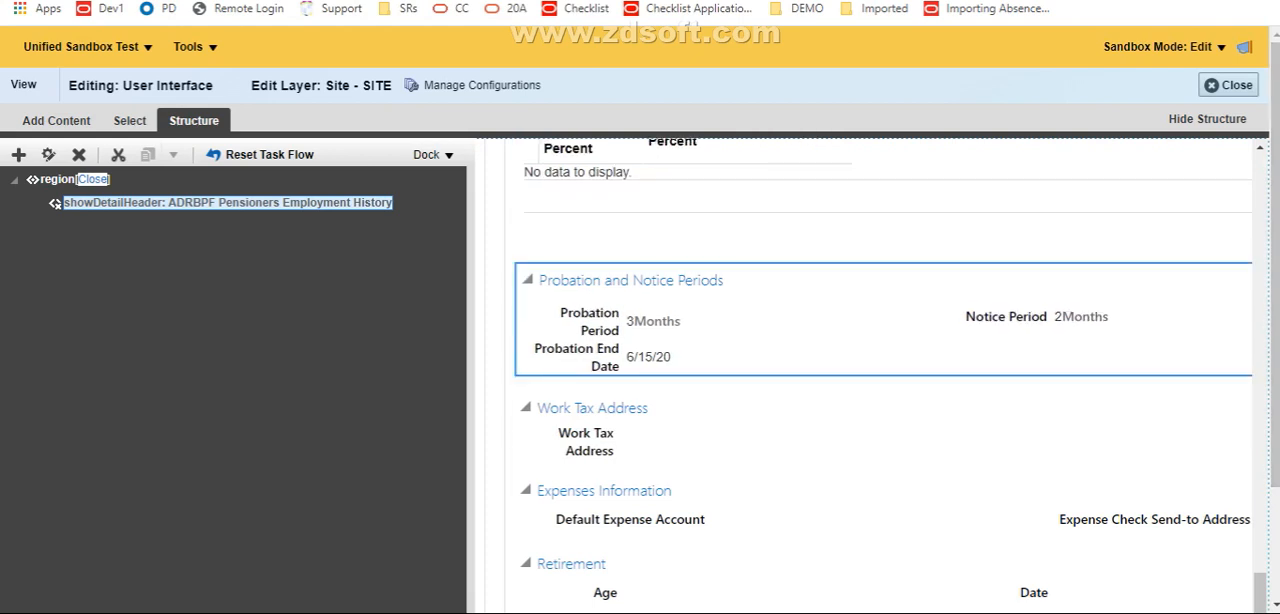
pyautogui.click(1228, 85)
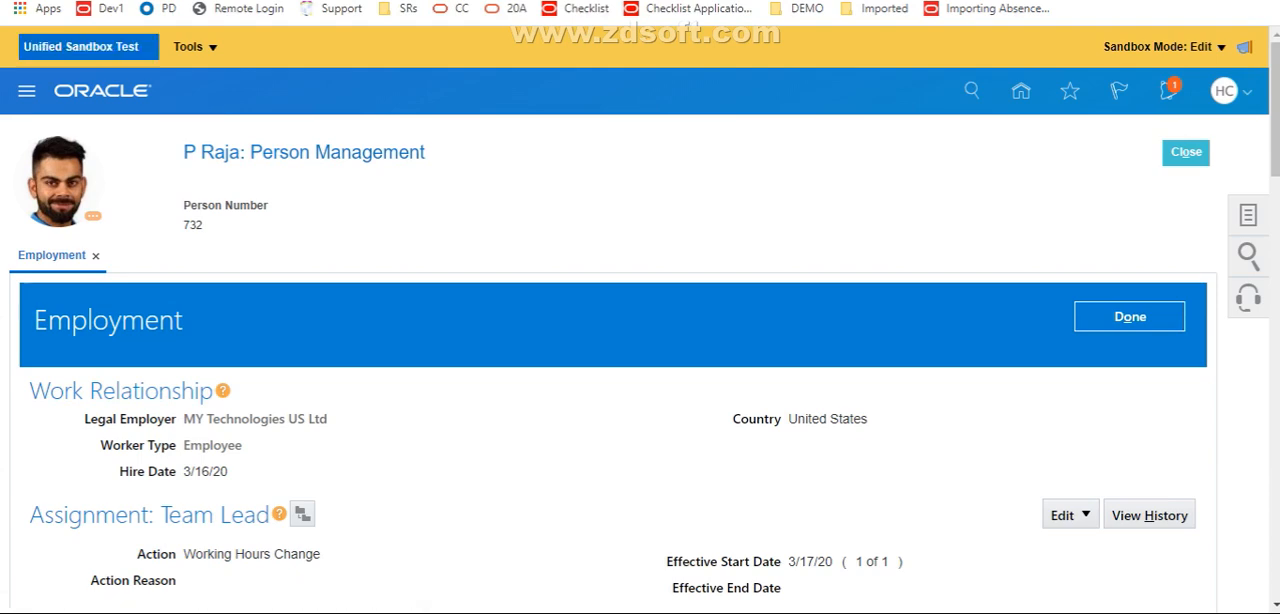
pyautogui.click(88, 47)
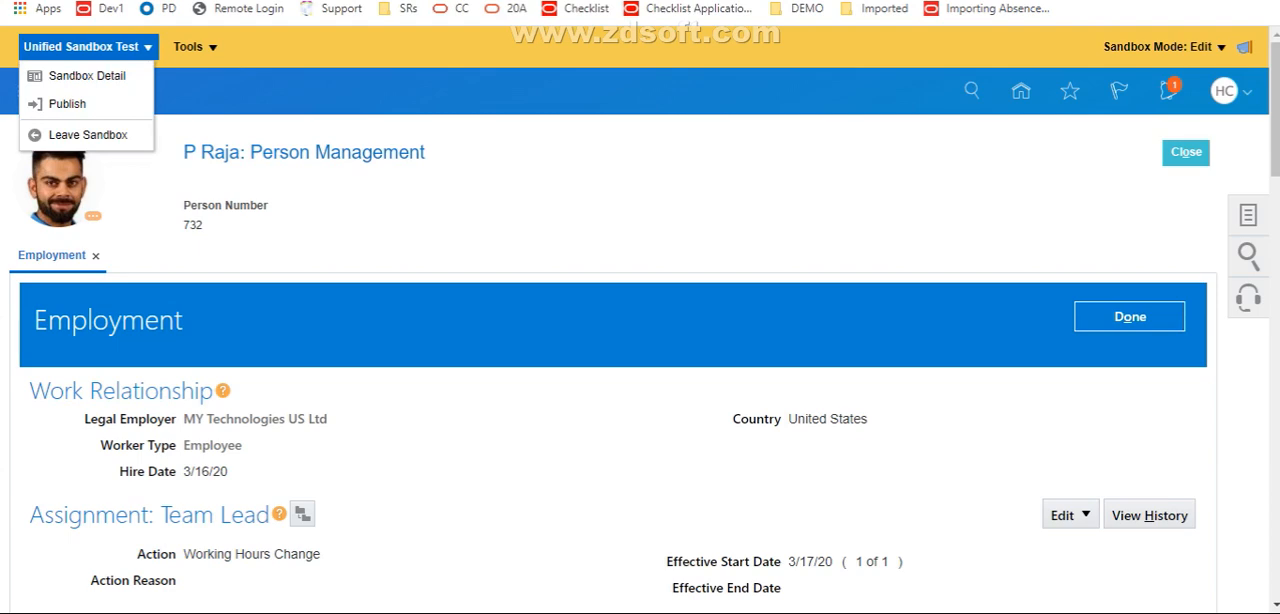
pyautogui.click(68, 104)
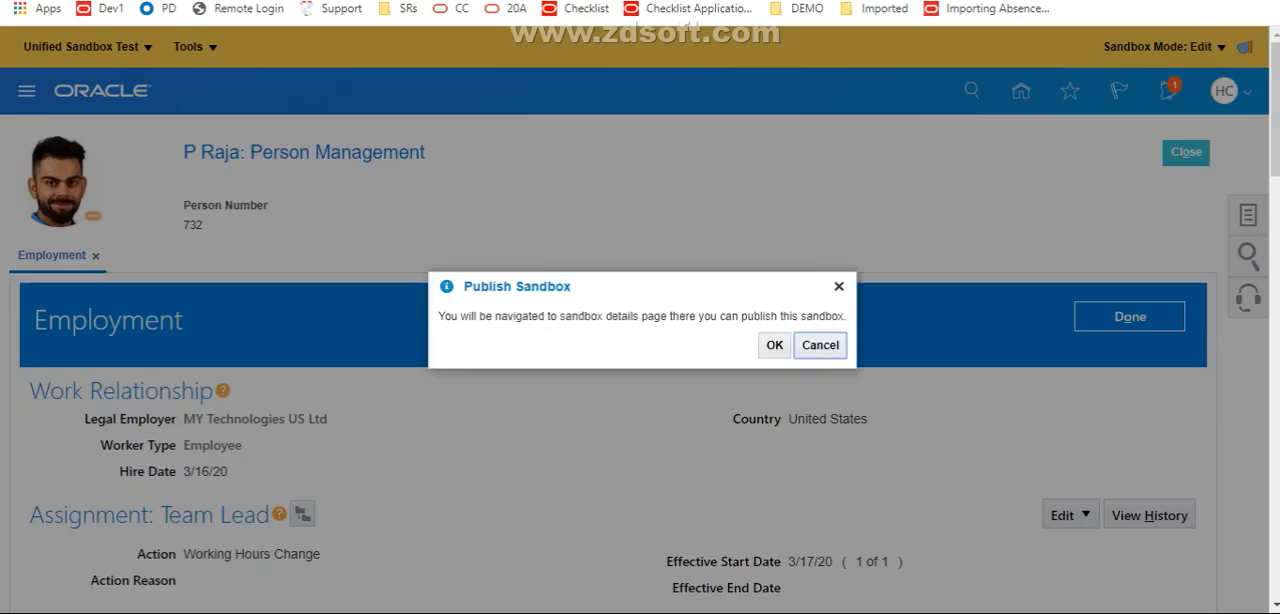
pyautogui.click(774, 345)
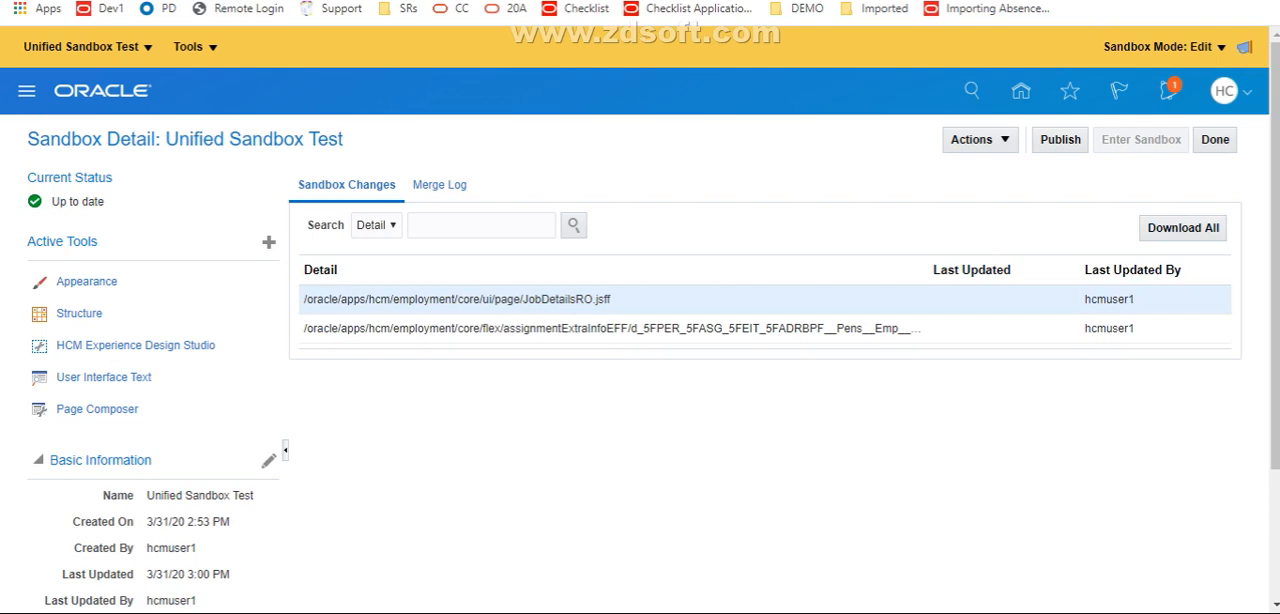
# Publish the Unified Sandbox Test sandbox, then leave its details and show the list of published sandboxes
pyautogui.click(975, 139)
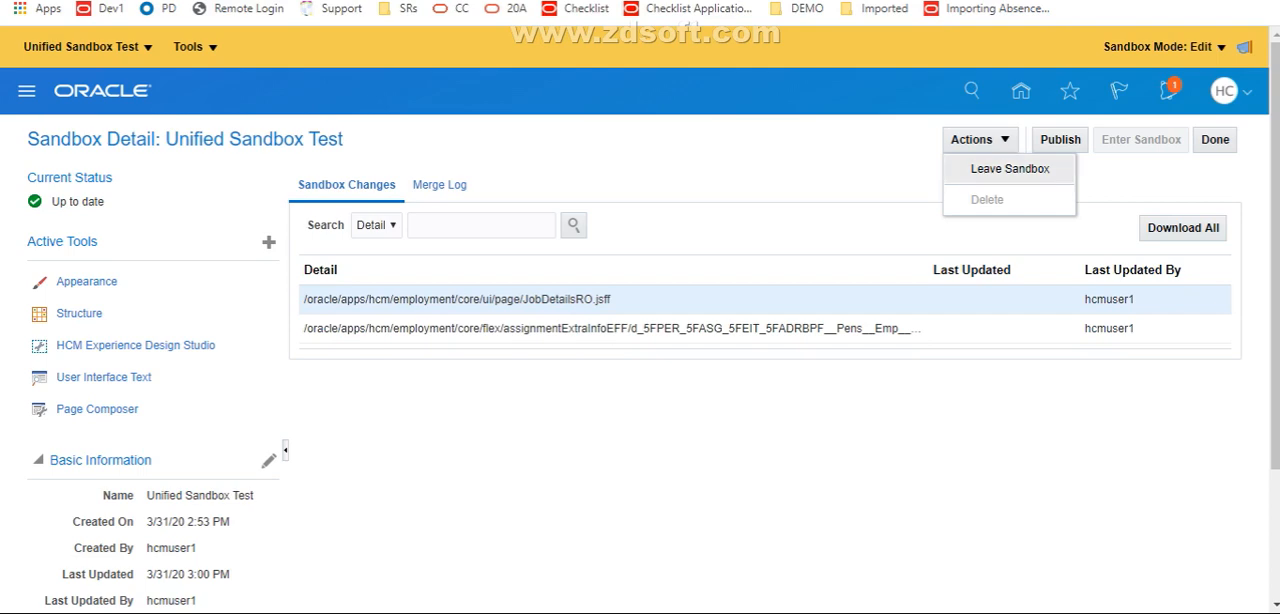
pyautogui.press('Escape')
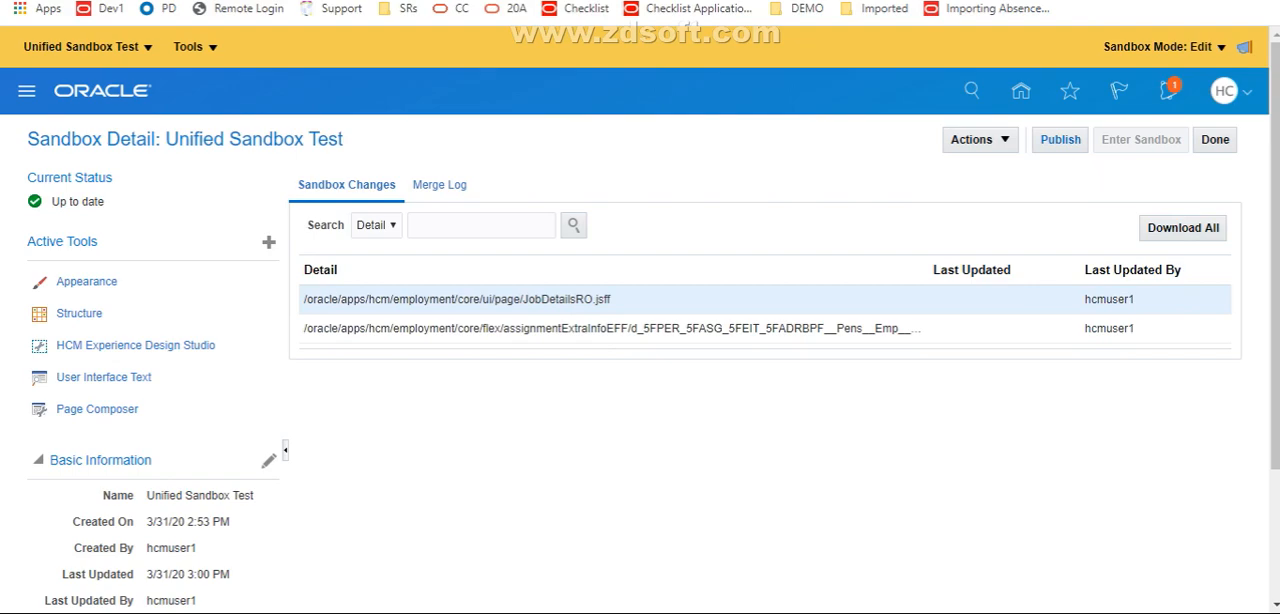
pyautogui.click(1060, 139)
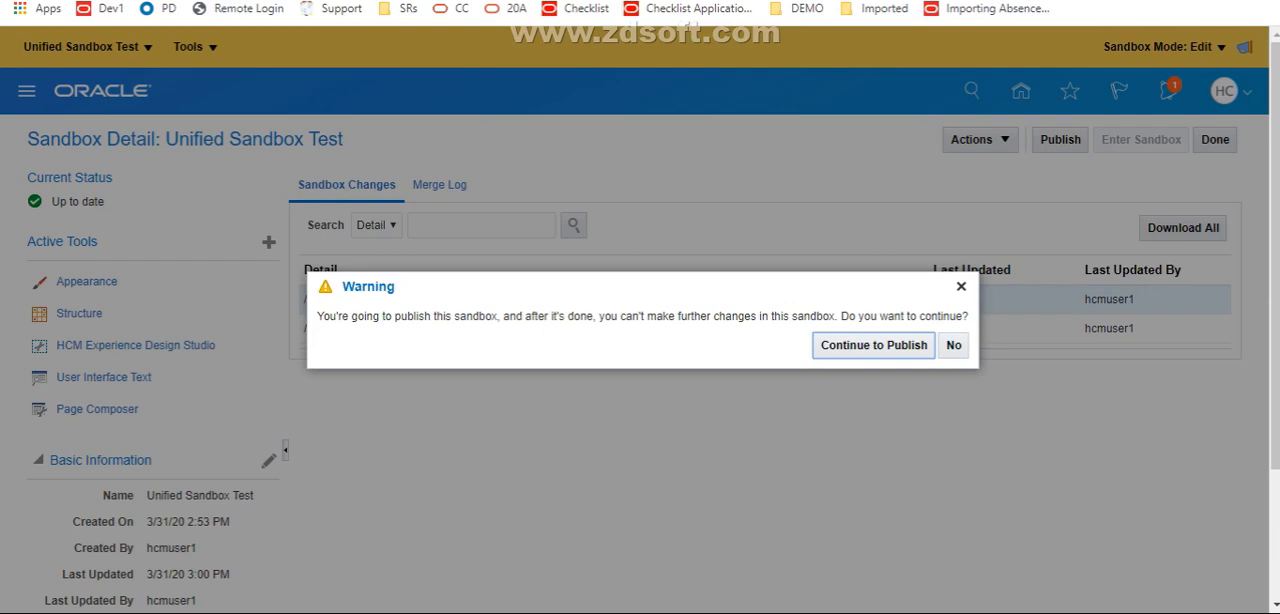
pyautogui.press('Return')
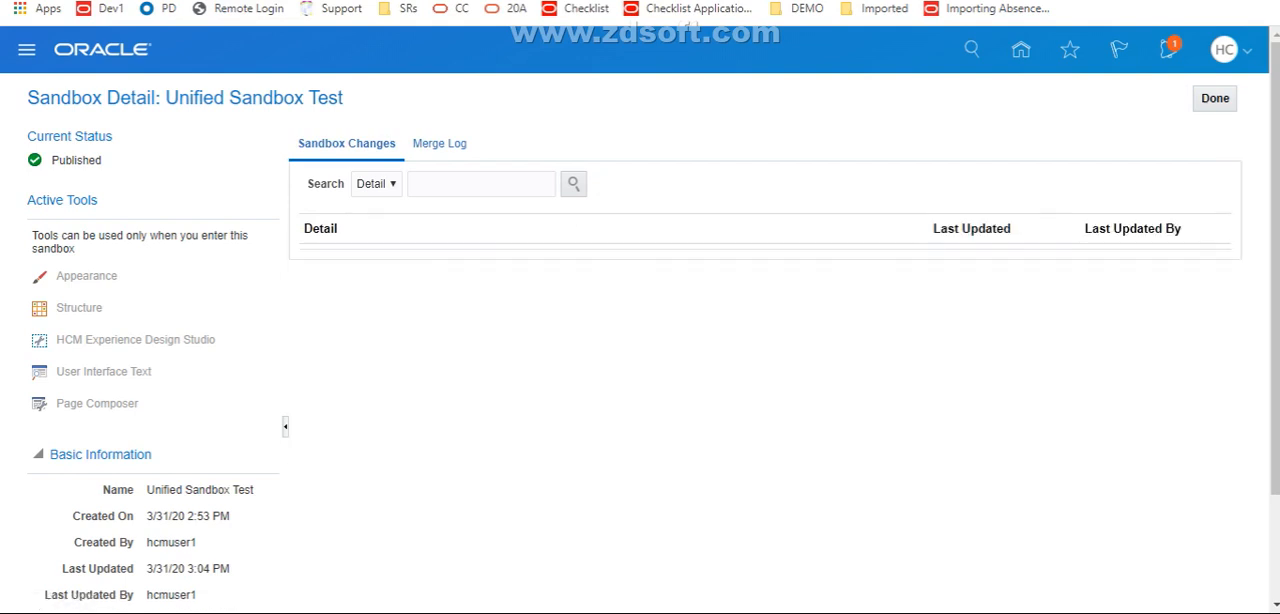
pyautogui.click(1215, 98)
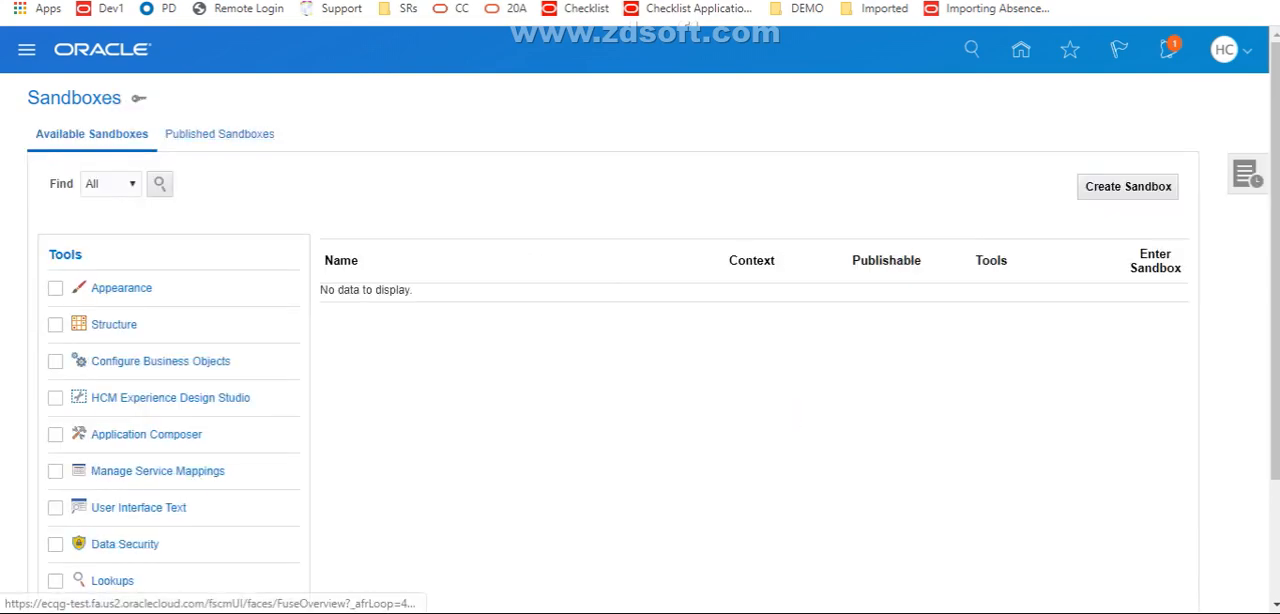
pyautogui.click(219, 134)
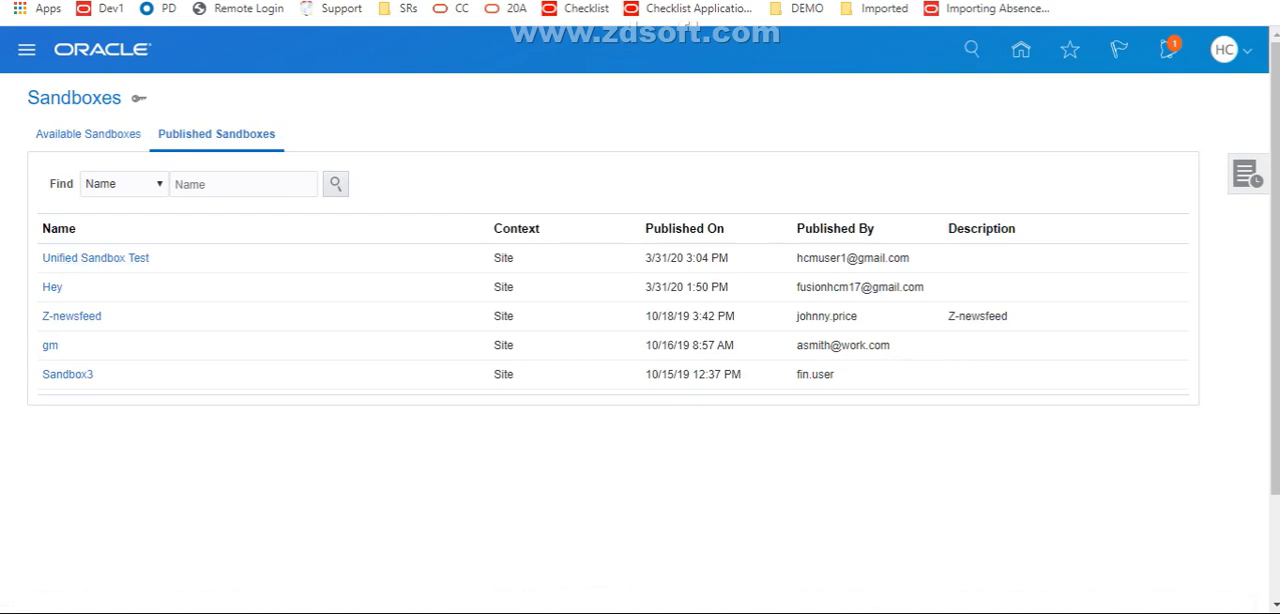
# In Person Management, search for the employee by name and open the record with the Team Lead job
pyautogui.click(1020, 49)
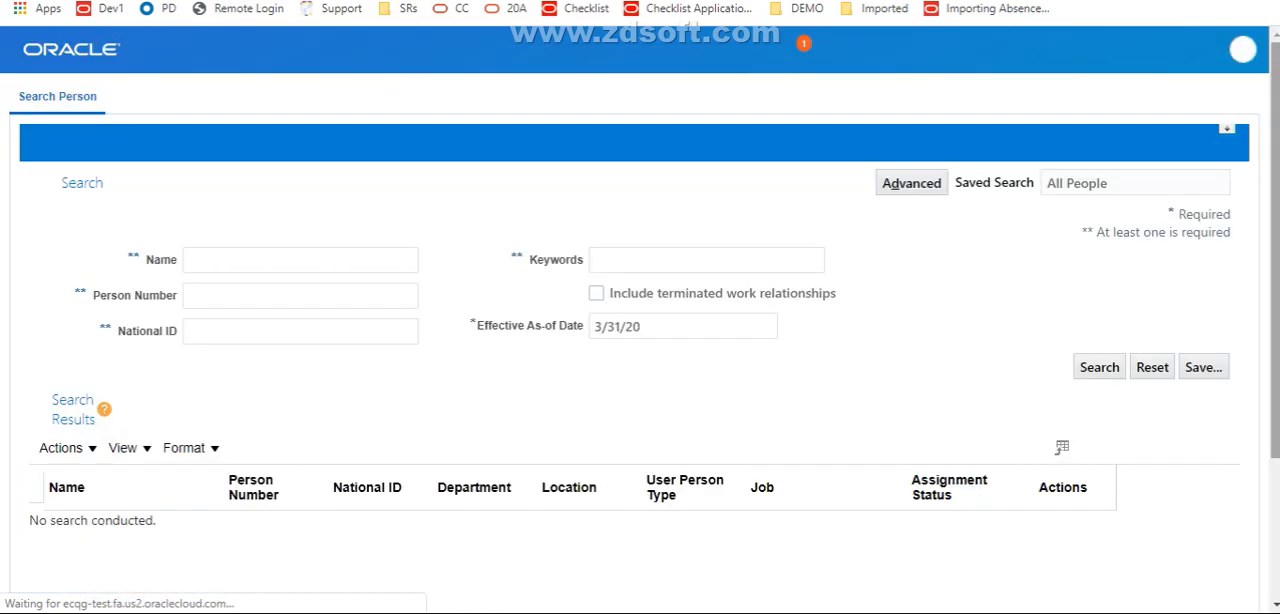
pyautogui.click(300, 260)
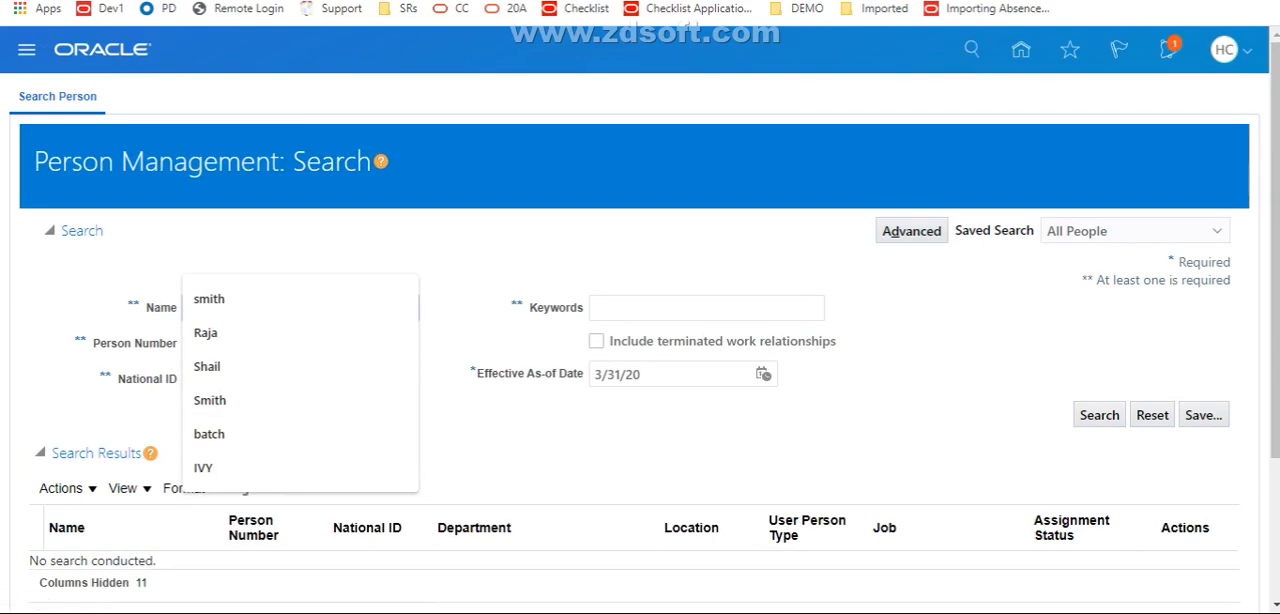
pyautogui.press('Down')
pyautogui.press('Down')
pyautogui.press('Return')
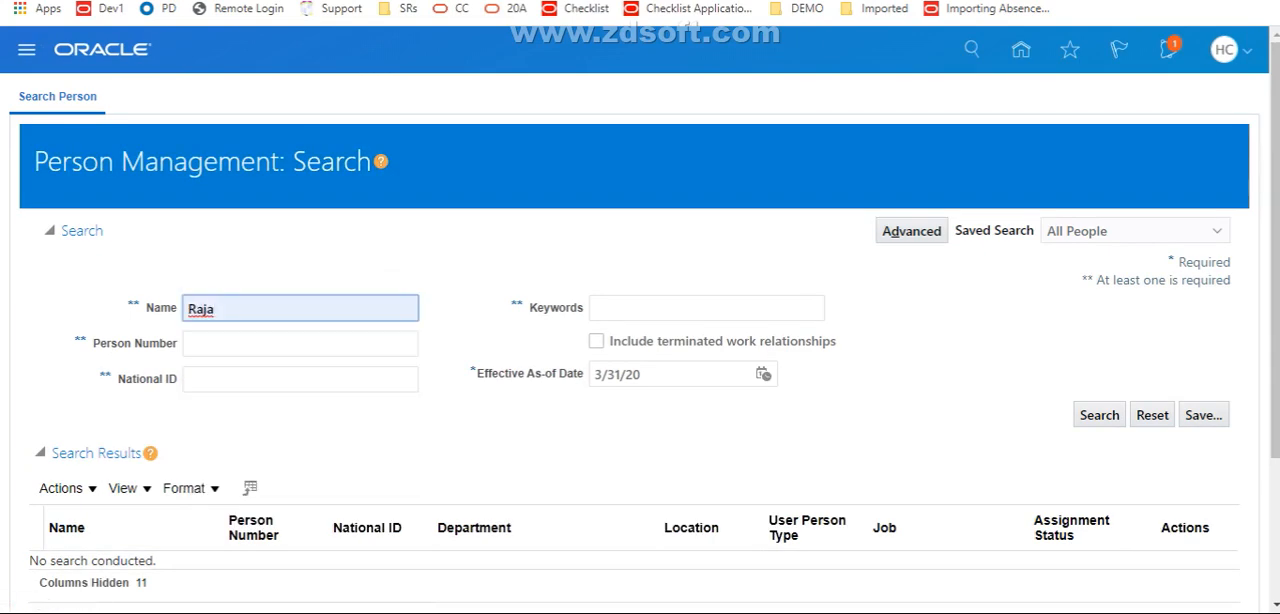
pyautogui.click(1099, 415)
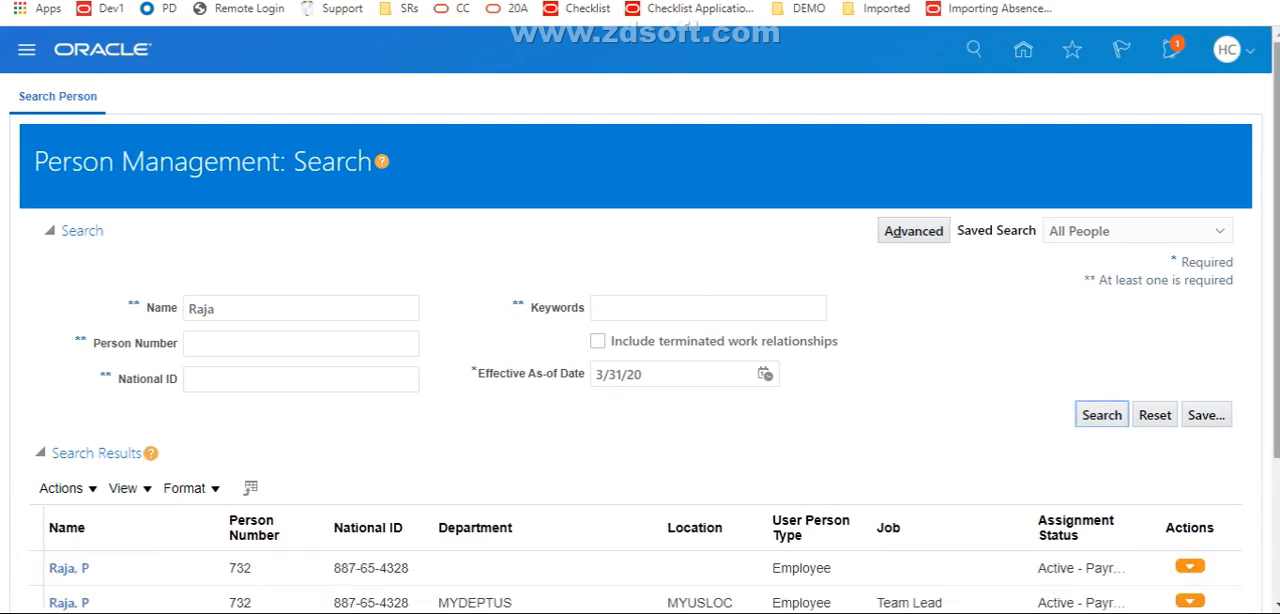
pyautogui.scroll(-2, 640, 400)
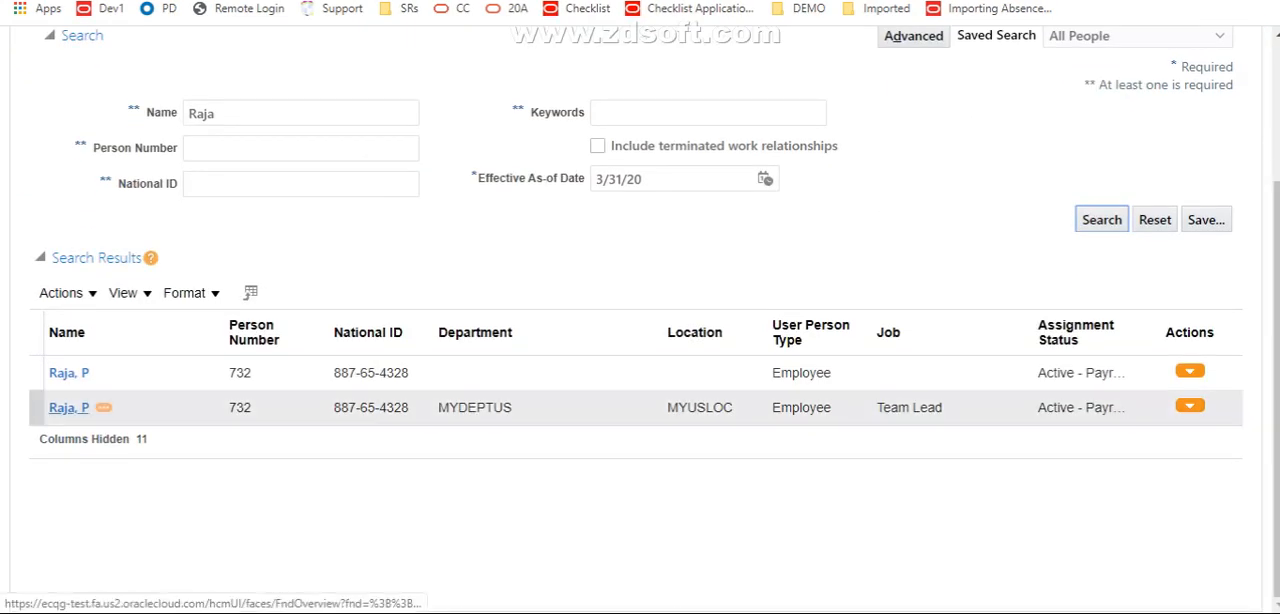
pyautogui.click(69, 407)
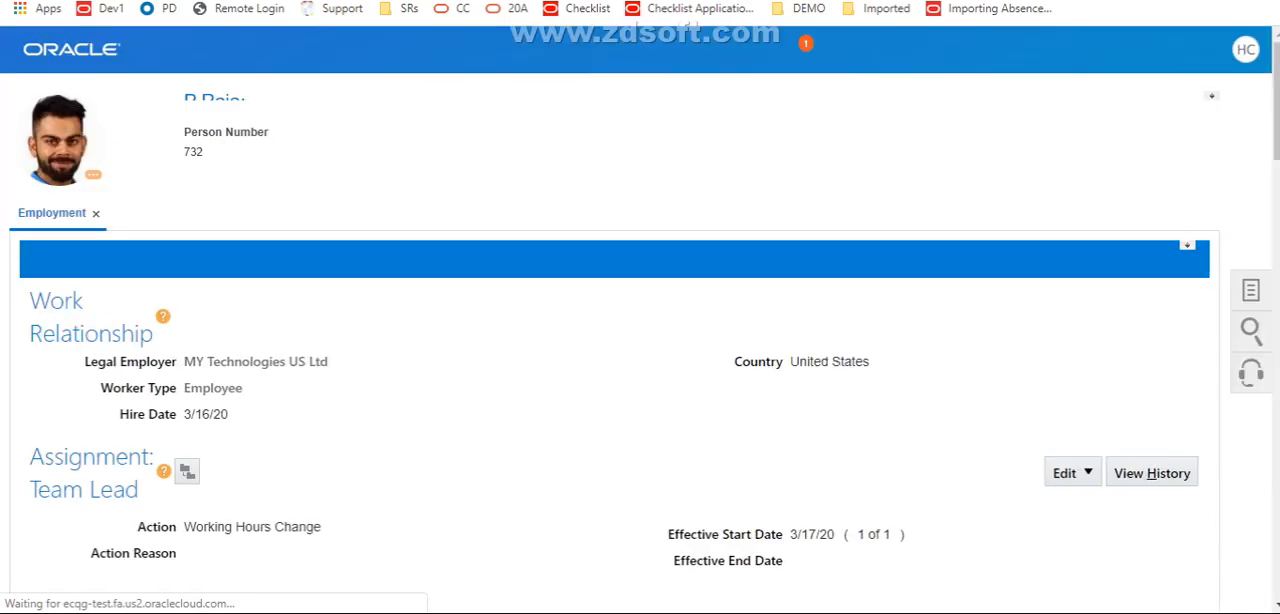
# Check the published label change and hidden components across the Employment page, from Job Details to Collective Agreement
pyautogui.scroll(-7, 640, 320)
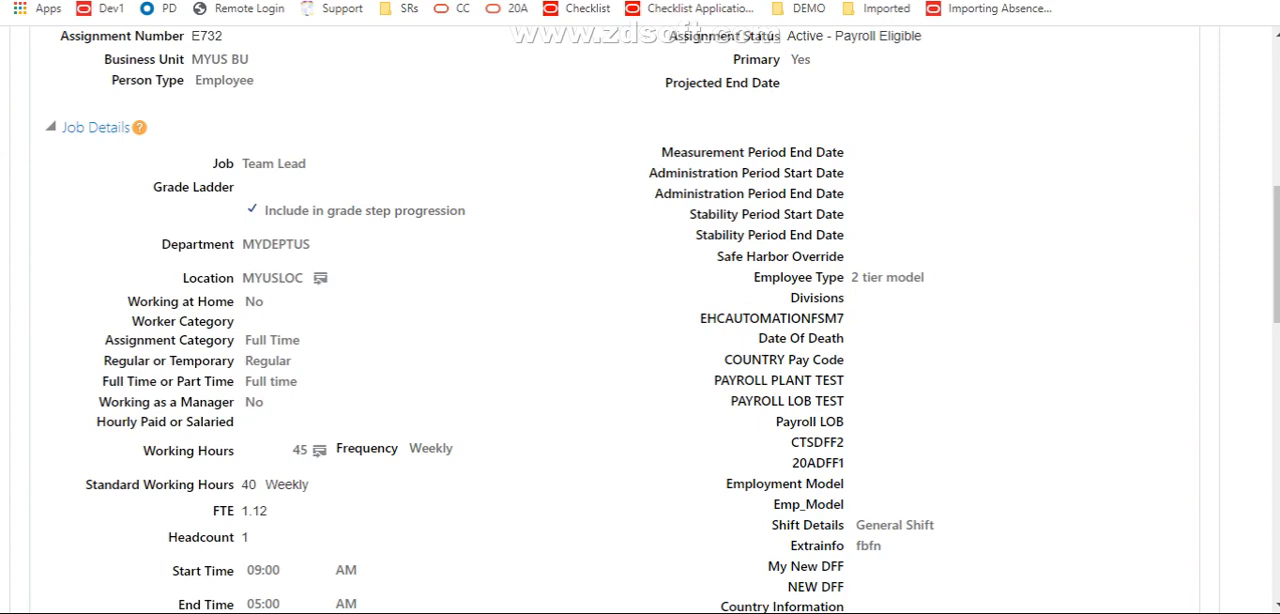
pyautogui.scroll(-15, 640, 320)
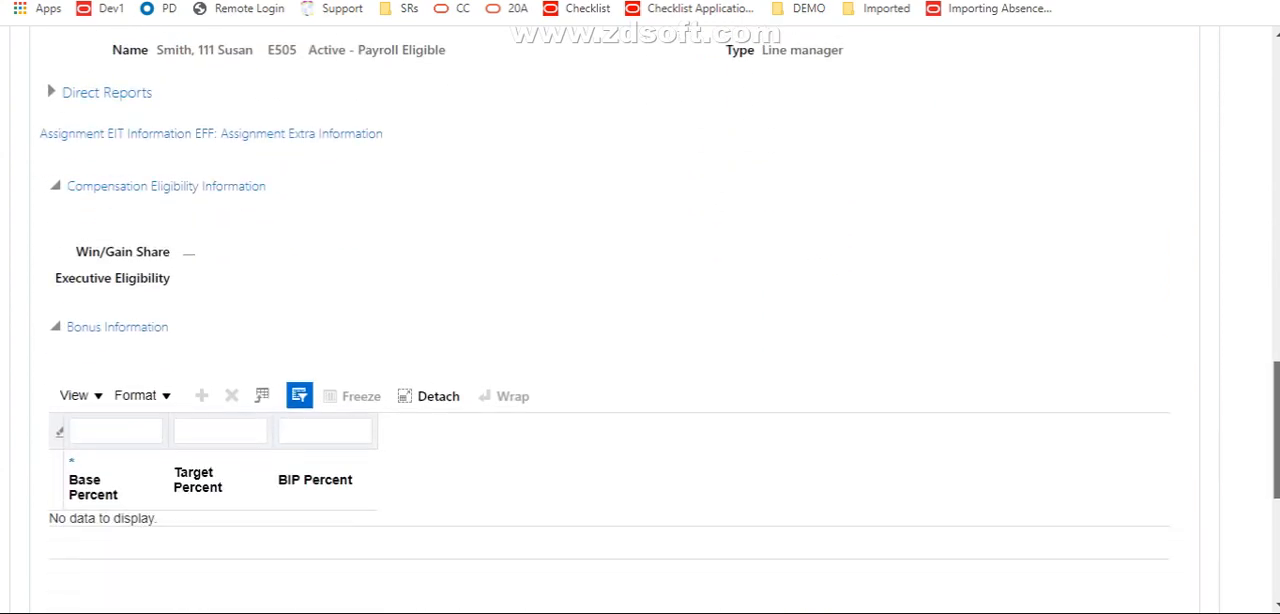
pyautogui.scroll(-4, 640, 320)
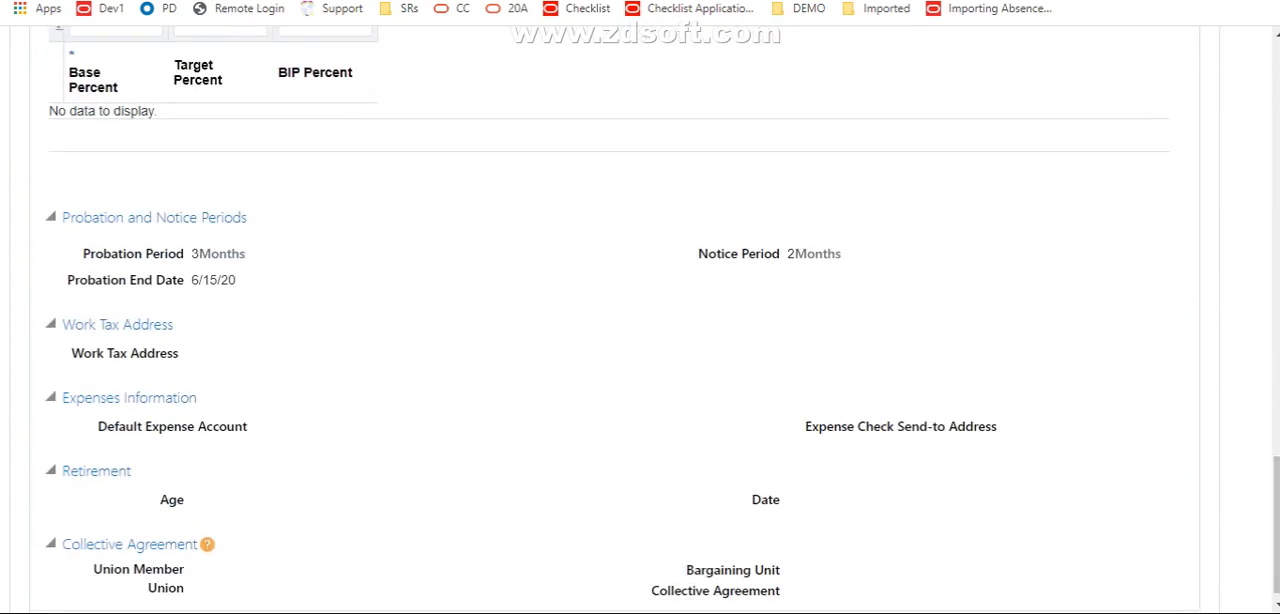
pyautogui.scroll(15, 640, 320)
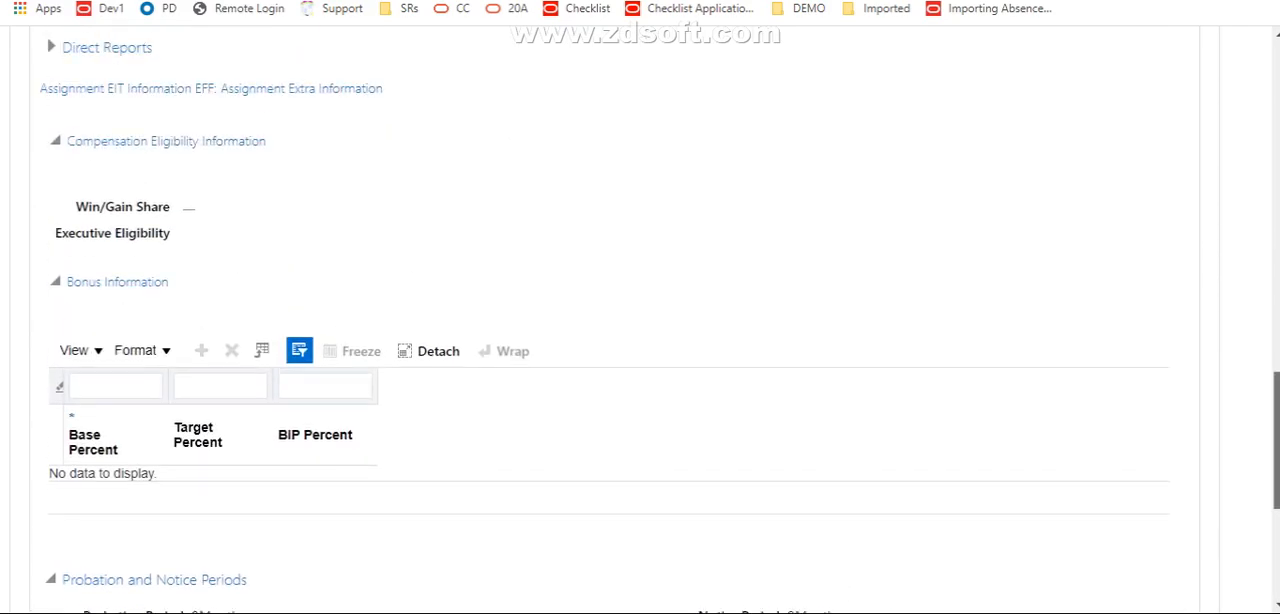
pyautogui.scroll(3, 640, 320)
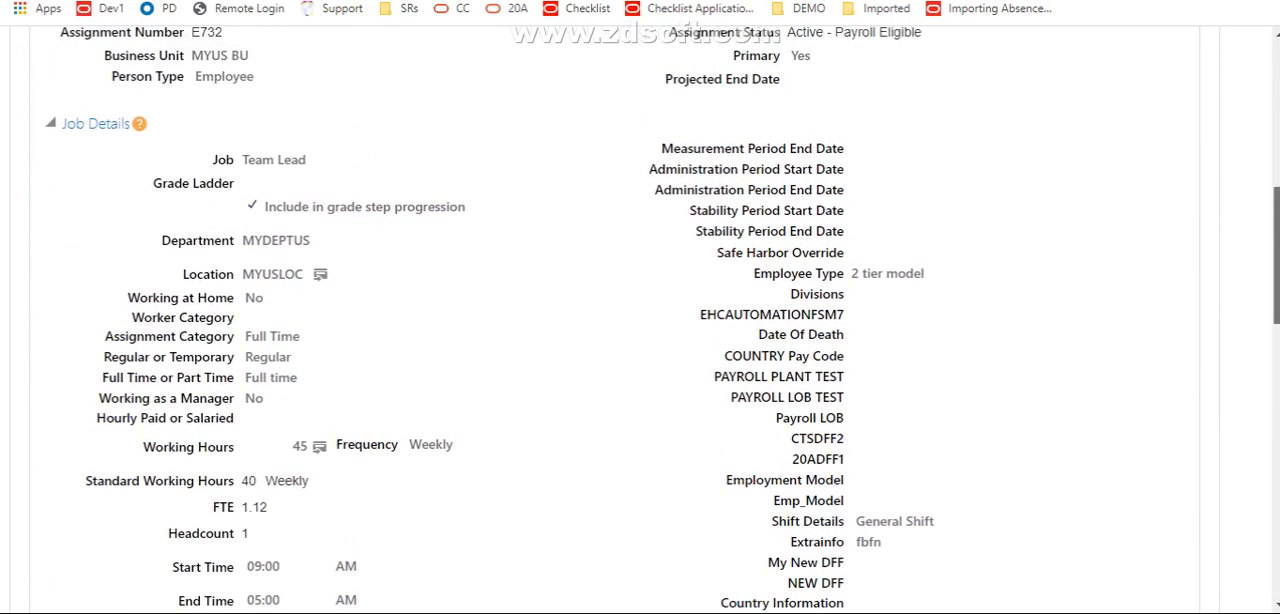
pyautogui.scroll(12, 640, 320)
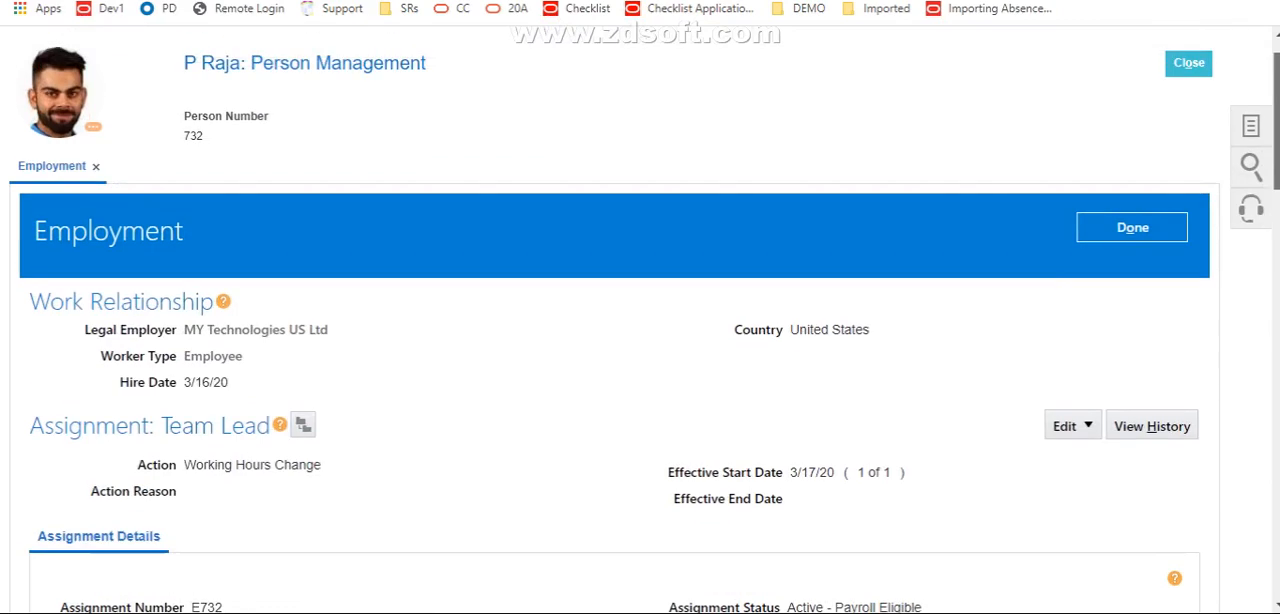